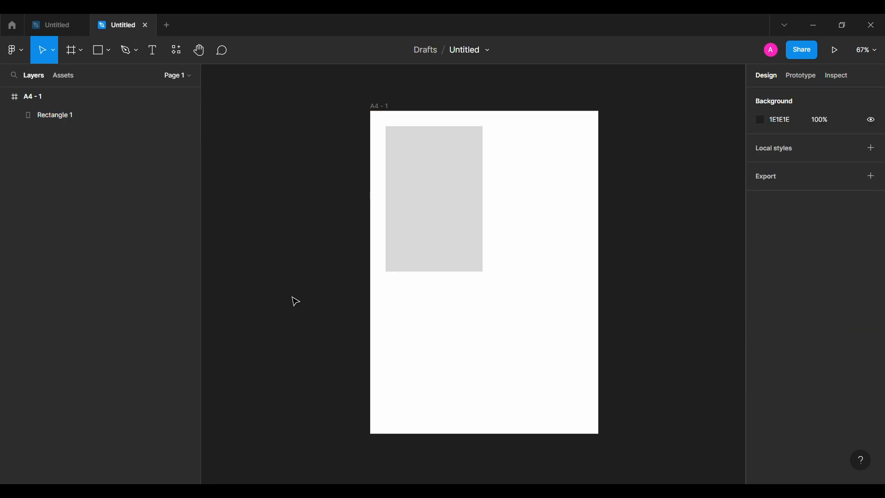
Fill the placeholder rectangle with an Unsplash portrait photo of a man in a suit
{"action": "left_click", "coordinate": [438, 199]}
{"action": "left_click", "coordinate": [15, 50]}
{"action": "mouse_move", "coordinate": [92, 209]}
{"action": "left_click", "coordinate": [171, 223]}
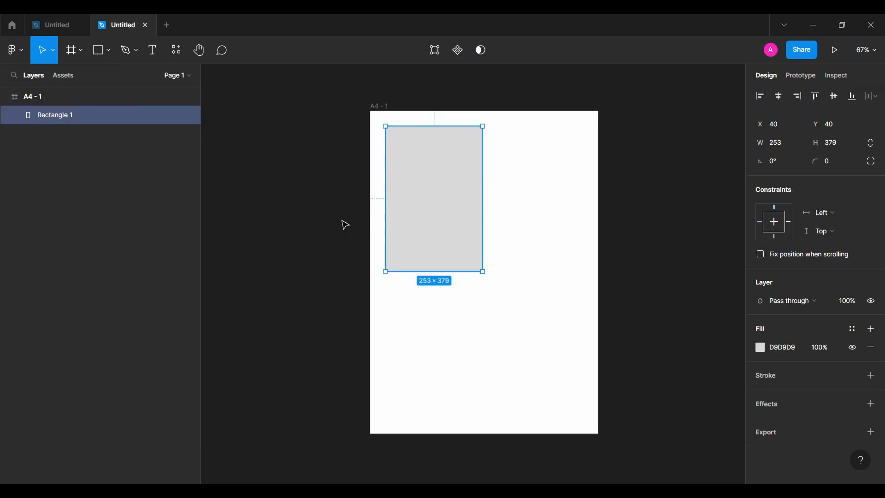
{"action": "left_click", "coordinate": [544, 215]}
{"action": "scroll", "coordinate": [551, 249], "scroll_direction": "down", "scroll_amount": 20}
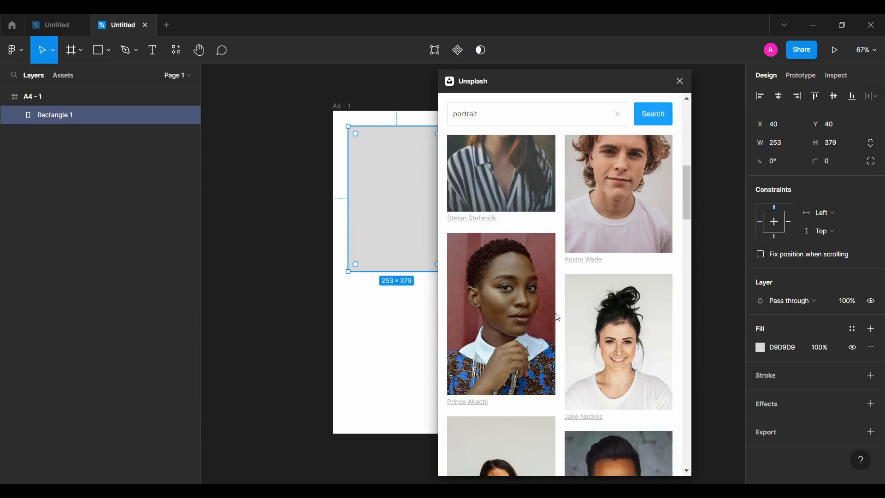
{"action": "scroll", "coordinate": [558, 317], "scroll_direction": "down", "scroll_amount": 2}
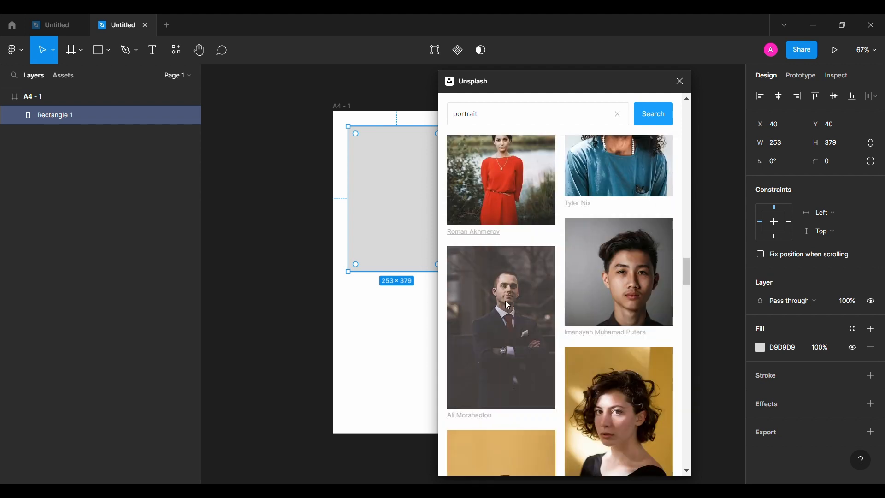
{"action": "left_click", "coordinate": [505, 299]}
{"action": "left_click", "coordinate": [681, 81]}
{"action": "left_click", "coordinate": [326, 256]}
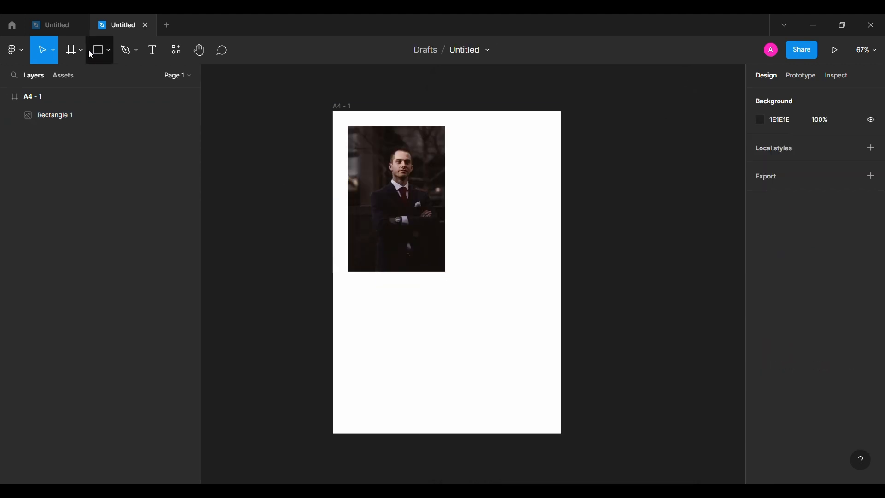
Draw a rectangle beside the photo and set its size to 258 by 170
{"action": "left_click", "coordinate": [98, 50]}
{"action": "left_click", "coordinate": [466, 176]}
{"action": "left_click", "coordinate": [780, 145]}
{"action": "type", "text": "258"}
{"action": "key", "text": "Return"}
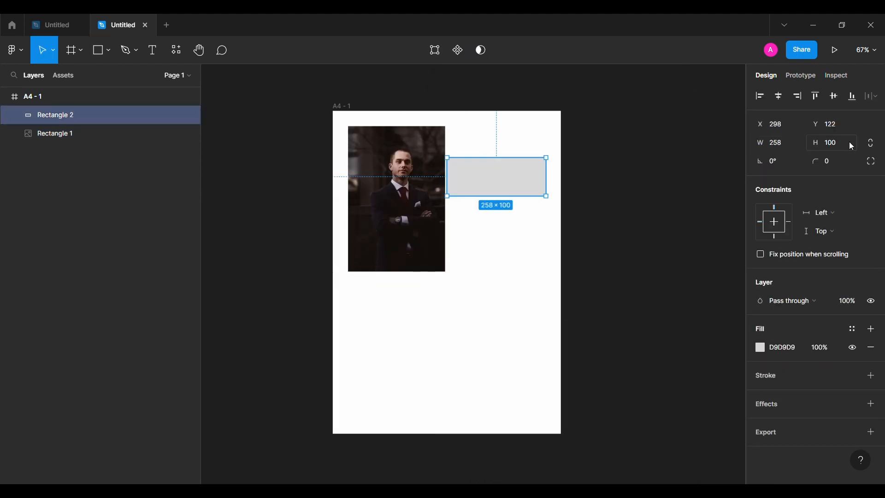
{"action": "left_click", "coordinate": [852, 146]}
{"action": "type", "text": "170"}
{"action": "key", "text": "Return"}
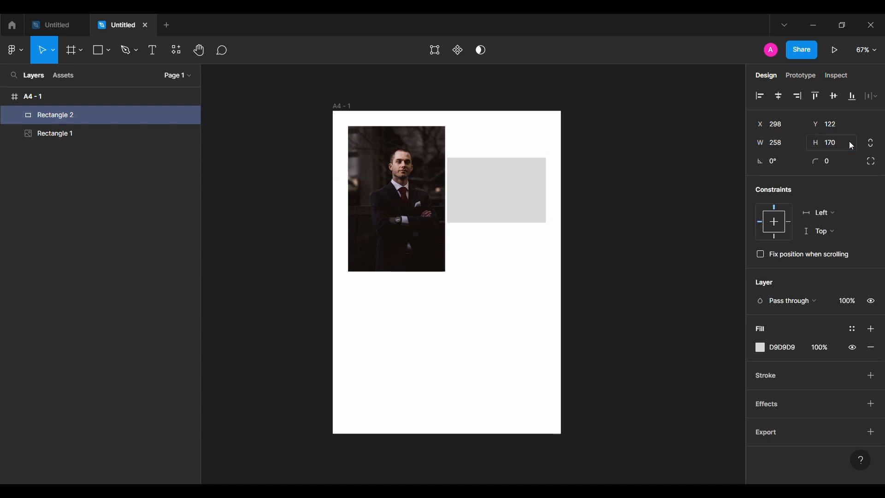
Place the grey rectangle against the photo's edge and set its fill to F1F1F1
{"action": "left_click", "coordinate": [415, 215], "text": "shift"}
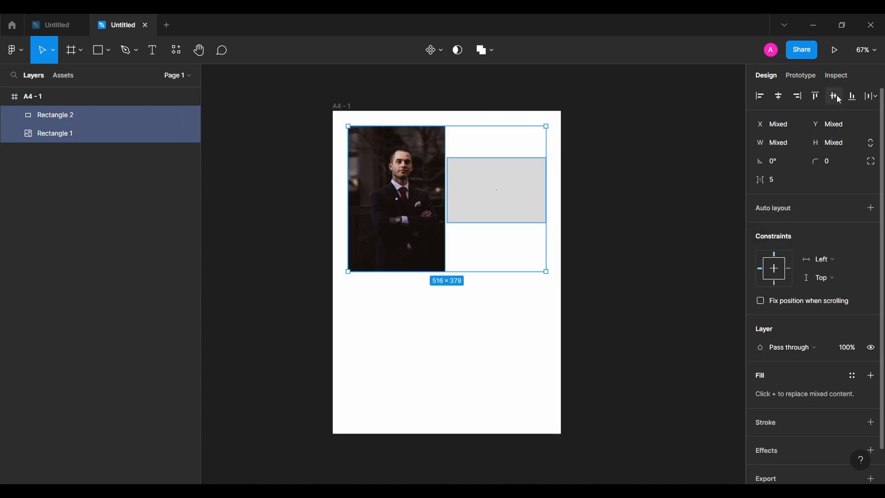
{"action": "left_click", "coordinate": [651, 246]}
{"action": "left_click", "coordinate": [525, 209]}
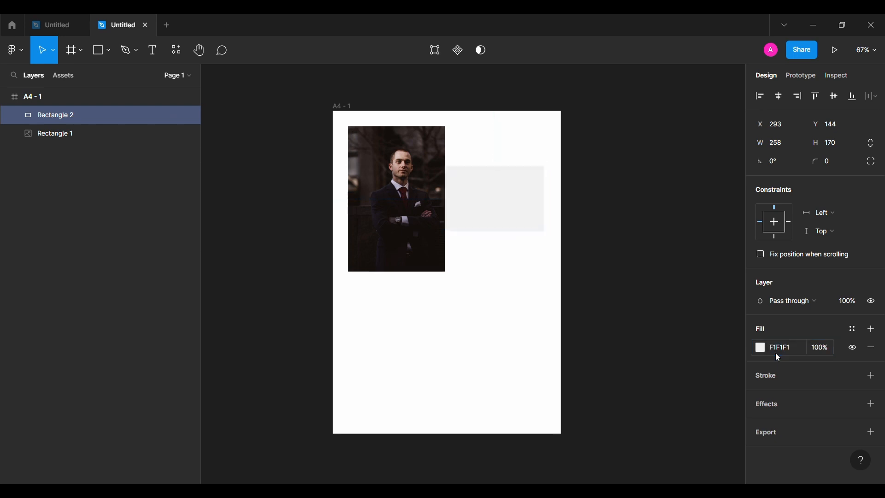
{"action": "left_click", "coordinate": [661, 290]}
Add a text layer reading Michael above the grey rectangle
{"action": "scroll", "coordinate": [336, 244], "scroll_direction": "up", "scroll_amount": 5}
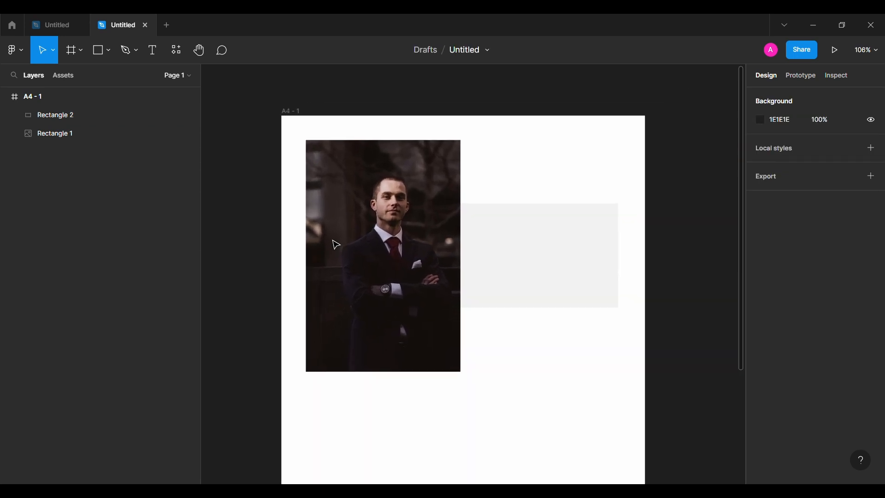
{"action": "key", "text": "t"}
{"action": "left_click", "coordinate": [492, 191]}
{"action": "type", "text": "Michael"}
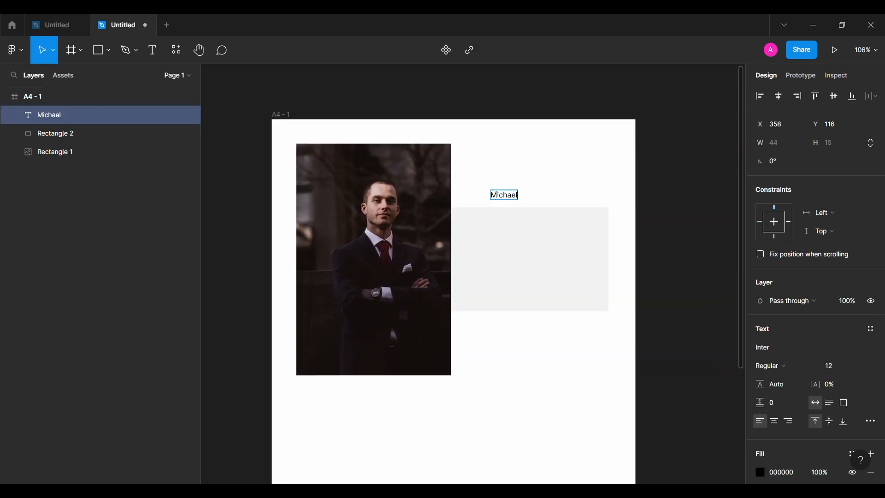
Style the name text in Jost Medium at size 24 with color 252525
{"action": "left_click", "coordinate": [780, 347]}
{"action": "type", "text": "Jost"}
{"action": "key", "text": "Return"}
{"action": "left_click", "coordinate": [770, 366]}
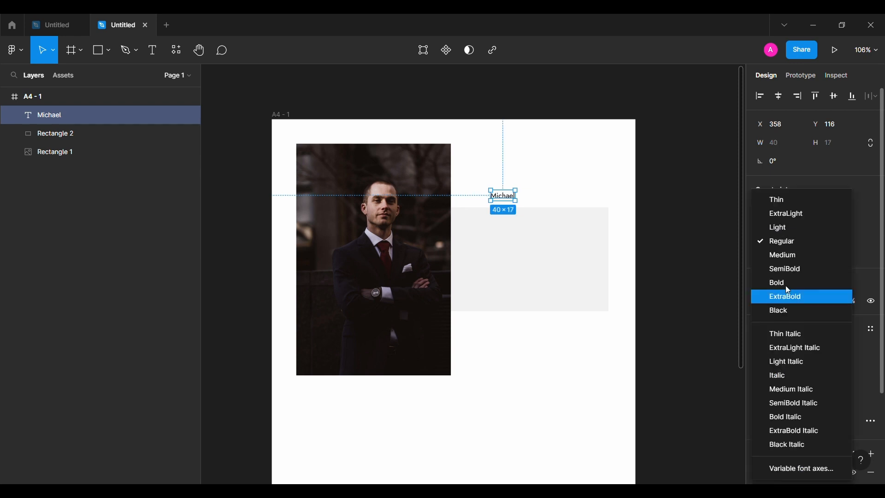
{"action": "left_click", "coordinate": [784, 255]}
{"action": "type", "text": "24"}
{"action": "key", "text": "Return"}
{"action": "left_click", "coordinate": [782, 473]}
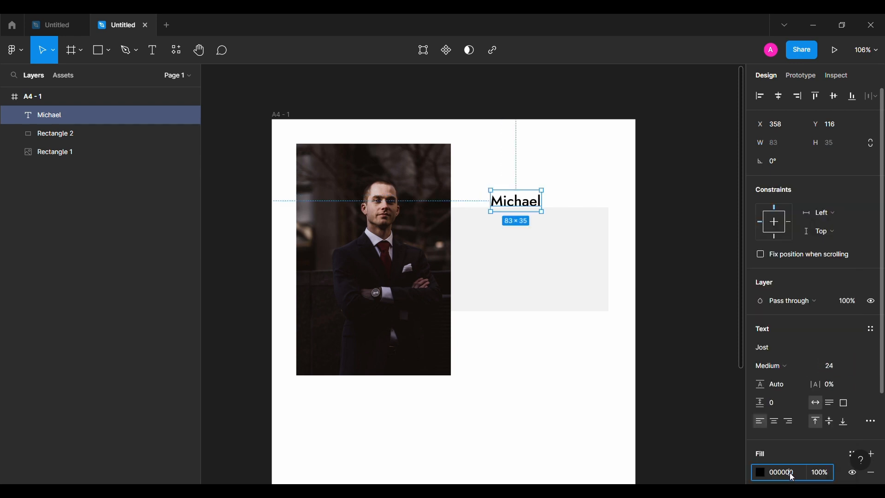
{"action": "type", "text": "252525"}
{"action": "key", "text": "Return"}
Make the name text uppercase, SemiBold weight and size 32
{"action": "double_click", "coordinate": [527, 209]}
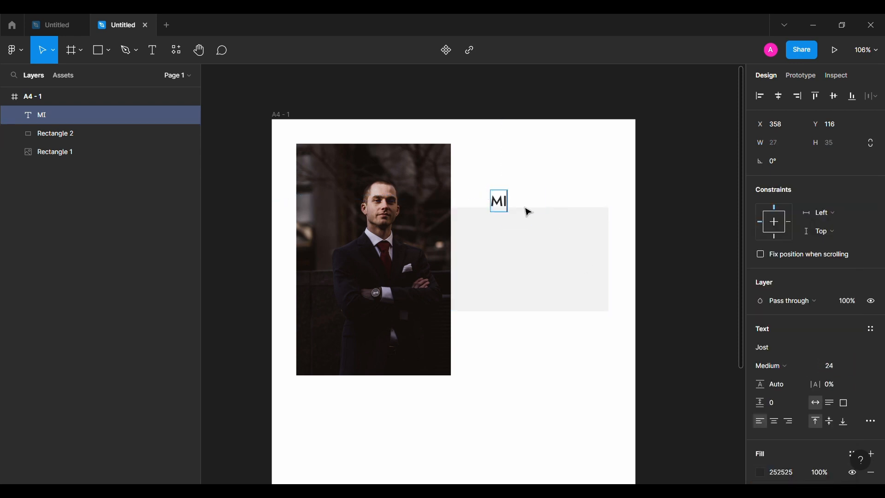
{"action": "left_click", "coordinate": [772, 366]}
{"action": "left_click", "coordinate": [774, 269]}
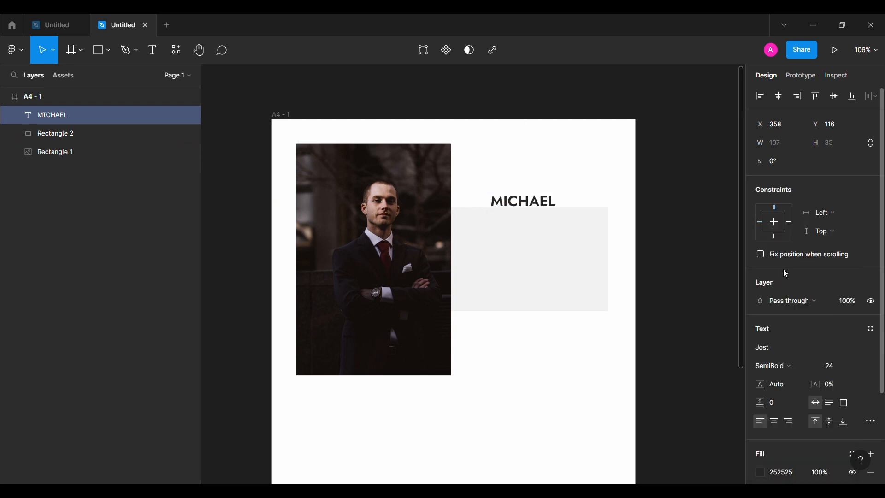
{"action": "left_click", "coordinate": [833, 366]}
{"action": "type", "text": "32"}
{"action": "key", "text": "Return"}
Duplicate the name text below itself and change the copy to SCOTT
{"action": "left_click_drag", "start_coordinate": [547, 208], "coordinate": [533, 225]}
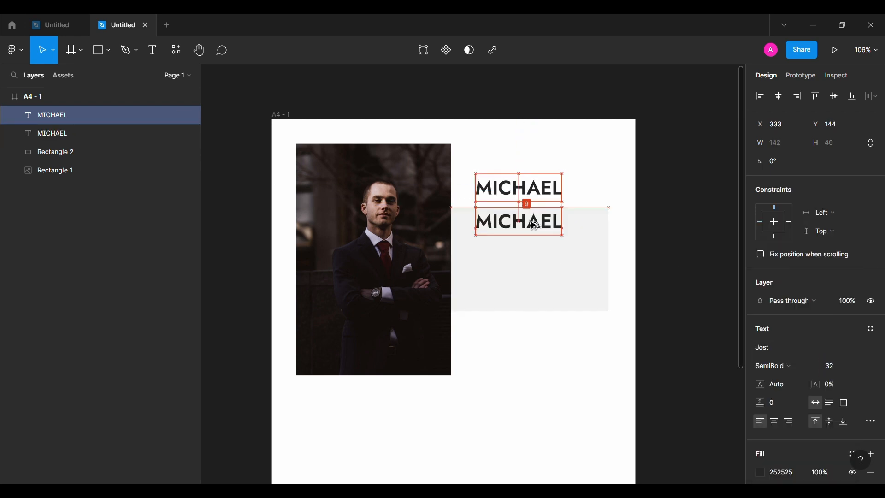
{"action": "double_click", "coordinate": [533, 225]}
{"action": "type", "text": "SCOTT"}
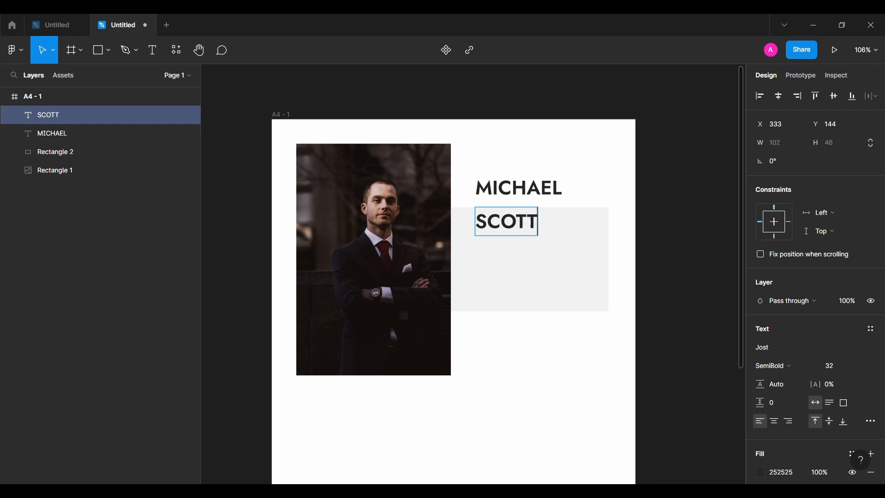
{"action": "key", "text": "Escape"}
Wrap both name lines in an auto layout frame with 0 spacing and nudge it into place
{"action": "left_click", "coordinate": [543, 198], "text": "shift"}
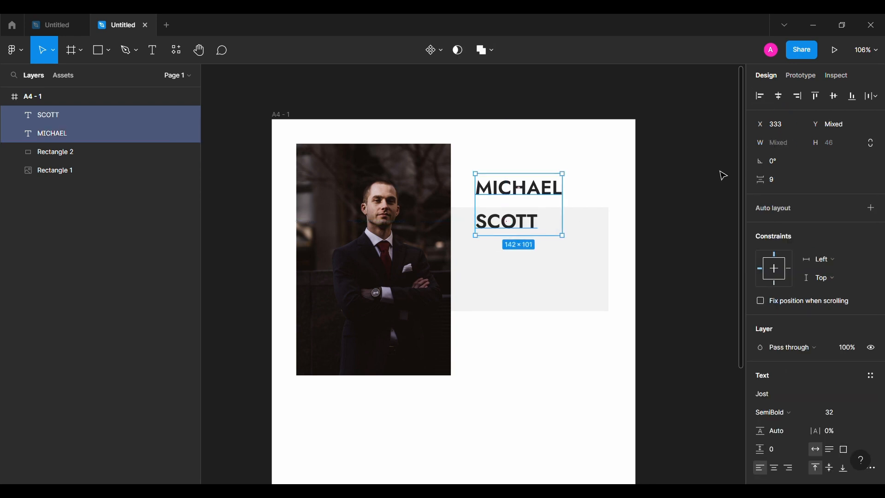
{"action": "key", "text": "shift+a"}
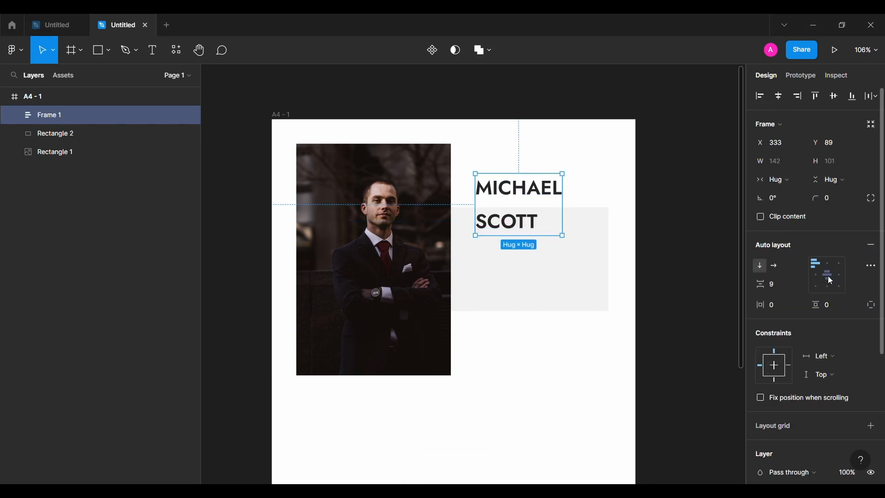
{"action": "left_click", "coordinate": [779, 287]}
{"action": "type", "text": "0"}
{"action": "key", "text": "Return"}
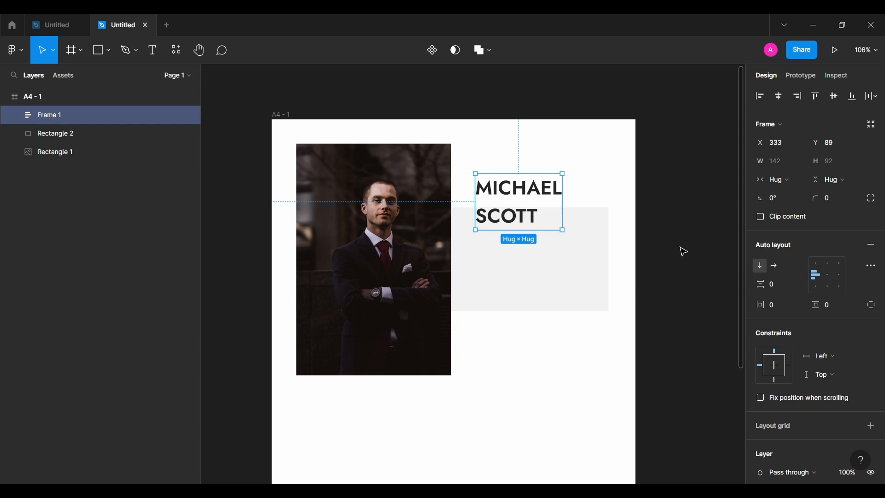
{"action": "left_click_drag", "start_coordinate": [531, 192], "coordinate": [523, 198]}
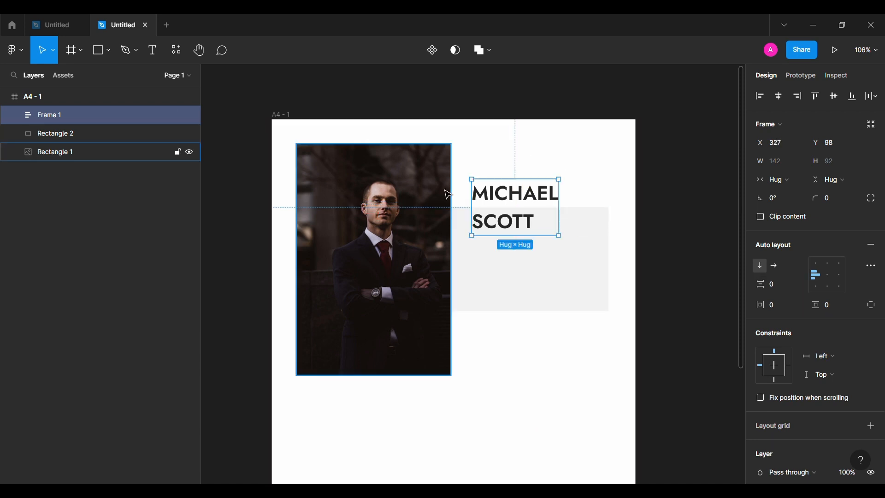
Add a UI/UX DESIGNER text in the grey rectangle styled Jost Italic at size 16
{"action": "key", "text": "t"}
{"action": "left_click", "coordinate": [487, 258]}
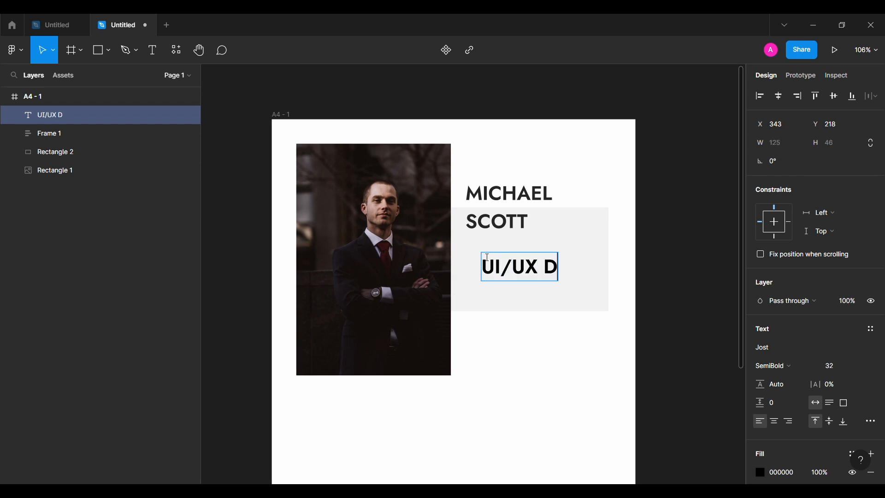
{"action": "left_click", "coordinate": [774, 366]}
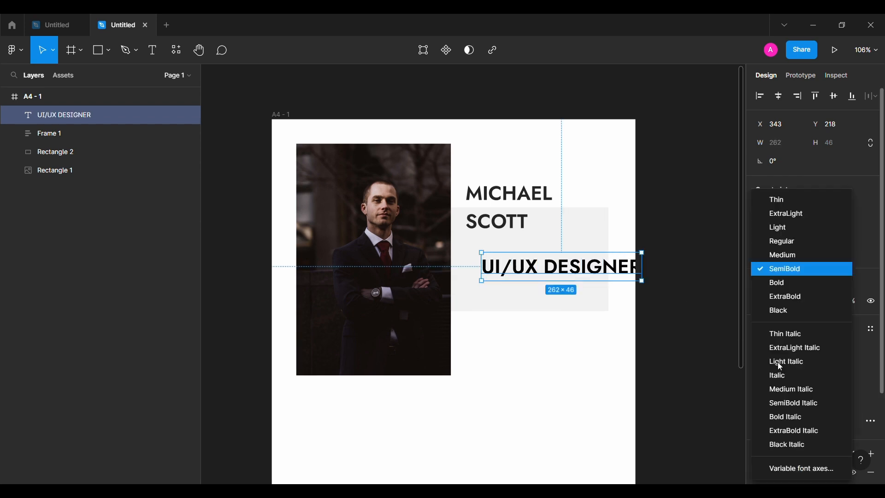
{"action": "left_click", "coordinate": [786, 361]}
{"action": "left_click", "coordinate": [782, 364]}
{"action": "left_click", "coordinate": [783, 374]}
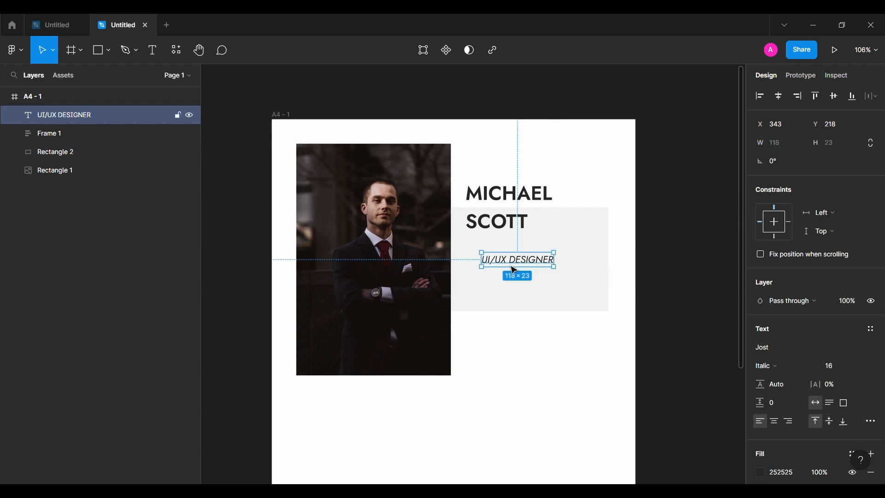
Position the UI/UX DESIGNER text under SCOTT, aligned with the name's left edge
{"action": "left_click_drag", "start_coordinate": [510, 268], "coordinate": [500, 259]}
{"action": "key", "text": "Up"}
{"action": "key", "text": "Up"}
{"action": "key", "text": "Up"}
{"action": "key", "text": "Up"}
{"action": "key", "text": "Up"}
{"action": "key", "text": "Up"}
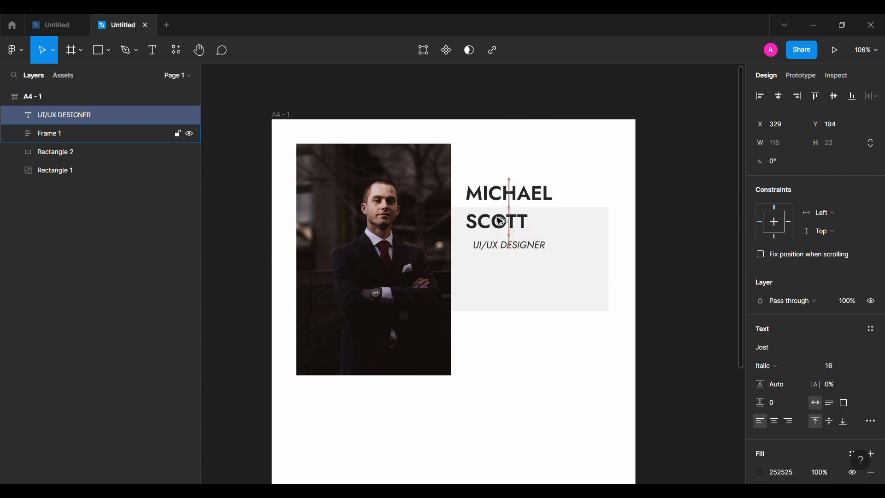
{"action": "key", "text": "shift+Left"}
{"action": "left_click", "coordinate": [516, 369]}
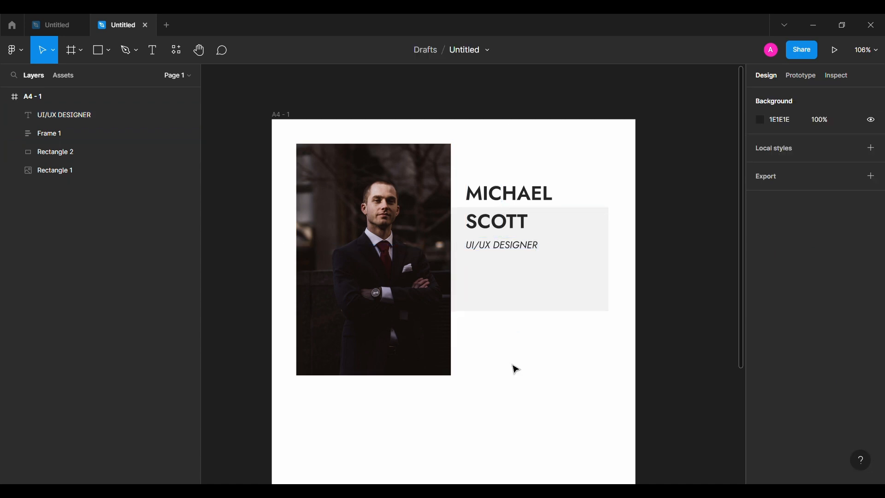
Paste a lorem ipsum quote as a new text layer below the job title
{"action": "left_click", "coordinate": [153, 49]}
{"action": "left_click", "coordinate": [481, 270]}
{"action": "key", "text": "ctrl+v"}
{"action": "key", "text": "Escape"}
Narrow the quote text to 180 wide and move it under the job title
{"action": "scroll", "coordinate": [600, 347], "scroll_direction": "down", "scroll_amount": 3}
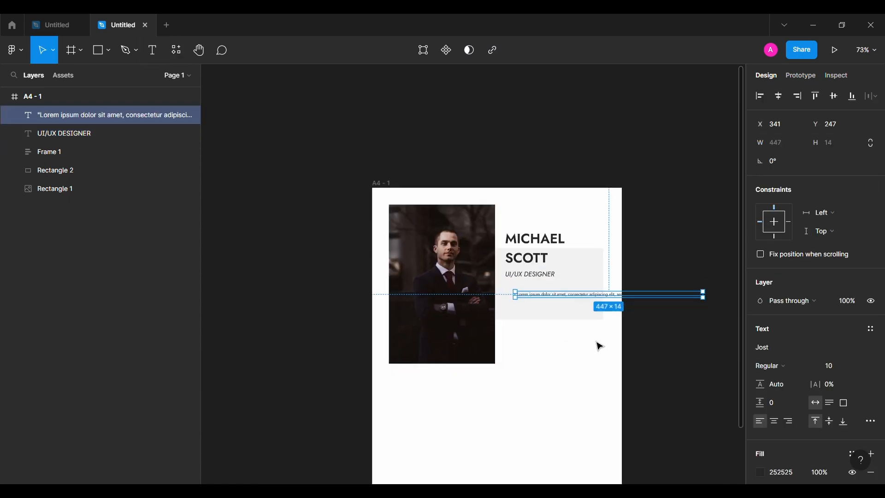
{"action": "scroll", "coordinate": [598, 300], "scroll_direction": "right", "scroll_amount": 3}
{"action": "left_click_drag", "start_coordinate": [590, 294], "coordinate": [501, 289]}
{"action": "scroll", "coordinate": [477, 291], "scroll_direction": "up", "scroll_amount": 4}
{"action": "left_click_drag", "start_coordinate": [419, 286], "coordinate": [399, 271]}
{"action": "key", "text": "alt"}
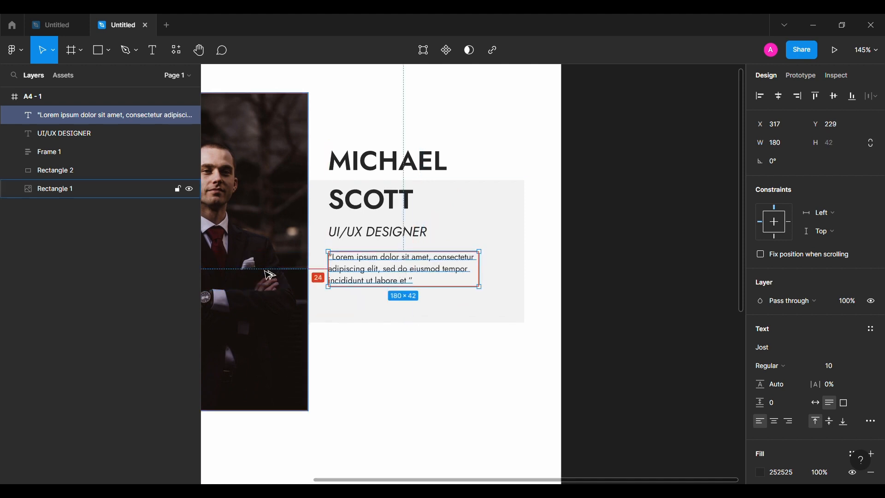
Group the job title and quote into an auto layout frame
{"action": "left_click", "coordinate": [386, 236], "text": "shift"}
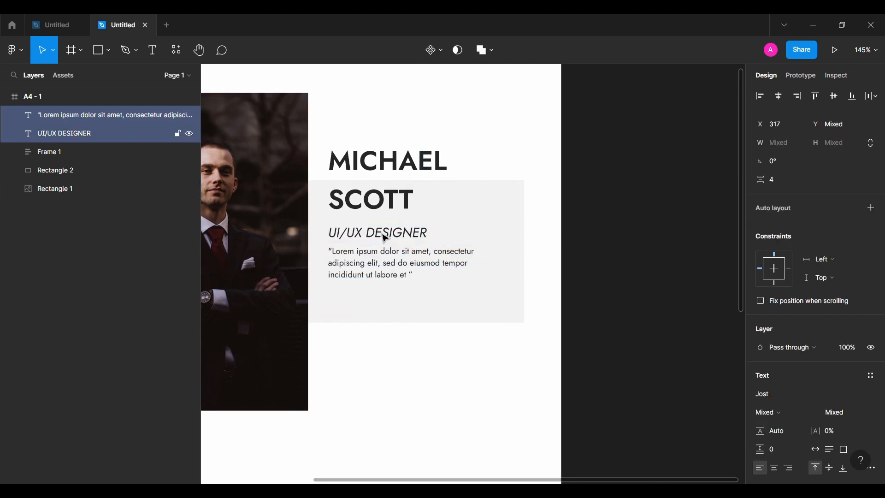
{"action": "key", "text": "shift+a"}
{"action": "scroll", "coordinate": [583, 300], "scroll_direction": "down", "scroll_amount": 1}
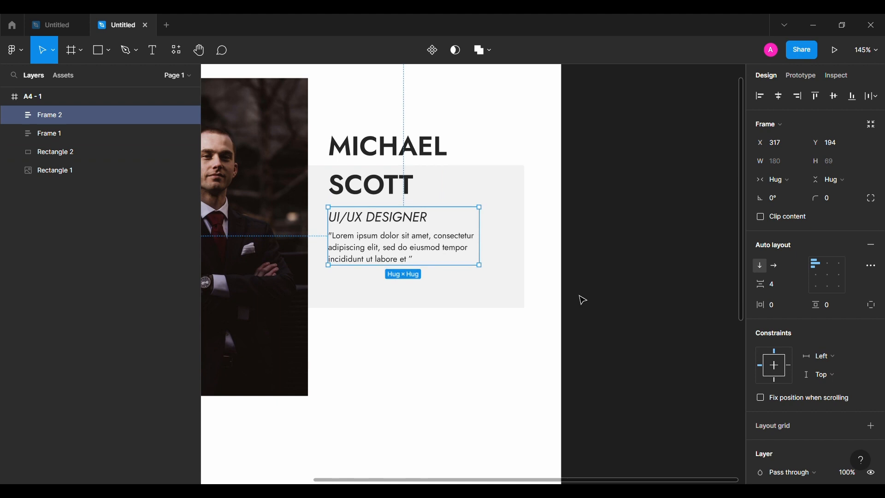
{"action": "scroll", "coordinate": [583, 300], "scroll_direction": "up", "scroll_amount": 1}
{"action": "left_click", "coordinate": [583, 300]}
Draw a horizontal line under the quote, set its width to 108 and stroke to 252525
{"action": "left_click", "coordinate": [109, 50]}
{"action": "left_click", "coordinate": [69, 89]}
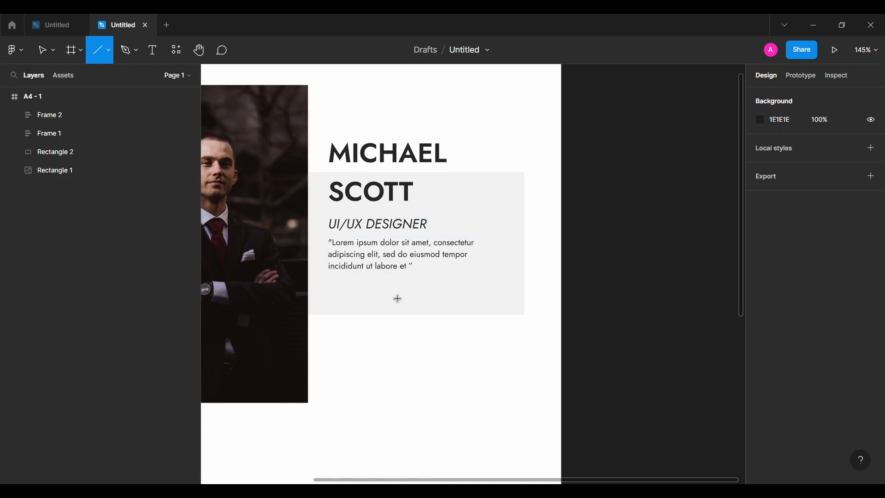
{"action": "left_click_drag", "start_coordinate": [389, 290], "coordinate": [498, 289]}
{"action": "left_click", "coordinate": [786, 151]}
{"action": "type", "text": "108"}
{"action": "key", "text": "Return"}
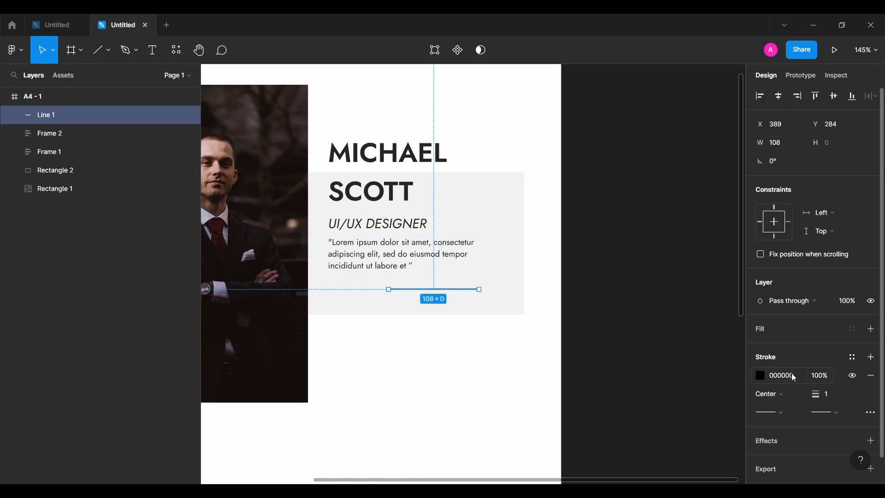
Draw an 8 by 8 square near the line's end and paste a fill color into it
{"action": "left_click", "coordinate": [109, 50]}
{"action": "left_click", "coordinate": [69, 75]}
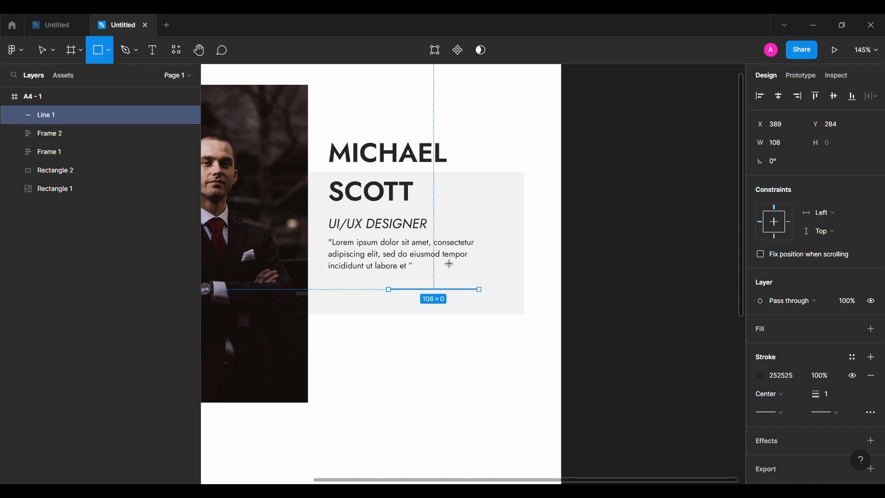
{"action": "left_click_drag", "start_coordinate": [456, 298], "coordinate": [465, 306]}
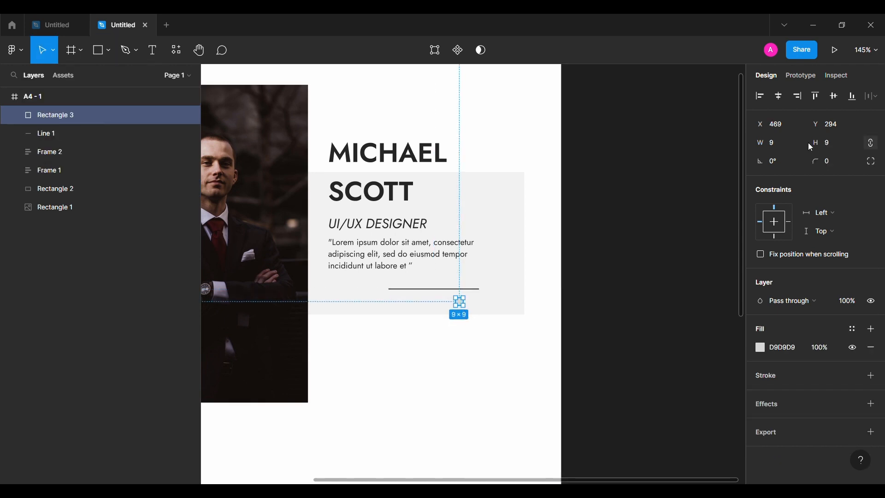
{"action": "left_click", "coordinate": [782, 351]}
{"action": "type", "text": "252525"}
{"action": "key", "text": "Return"}
Wrap the line and square in an auto layout frame with 8 spacing and shift it 30 px right
{"action": "left_click", "coordinate": [450, 296], "text": "shift"}
{"action": "key", "text": "shift+a"}
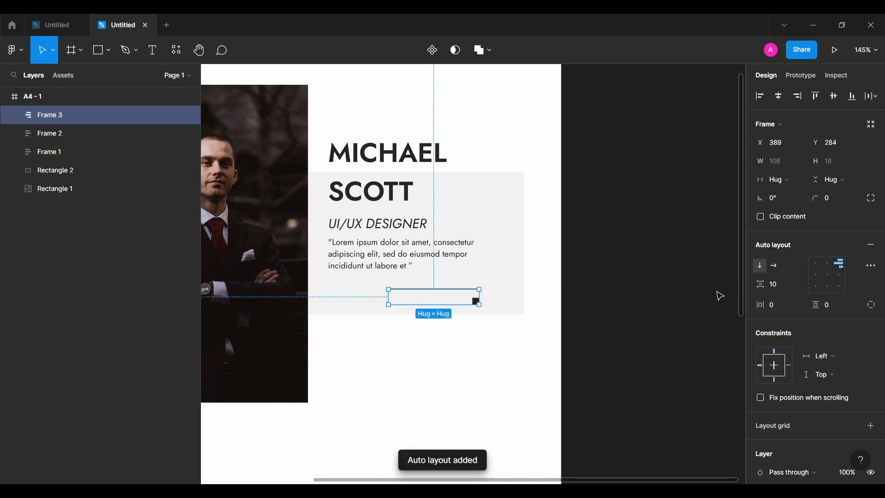
{"action": "type", "text": "8"}
{"action": "key", "text": "Return"}
{"action": "key", "text": "alt+shift+Right"}
{"action": "key", "text": "alt+shift+Right"}
{"action": "key", "text": "alt+shift+Right"}
{"action": "key", "text": "alt+shift+Right"}
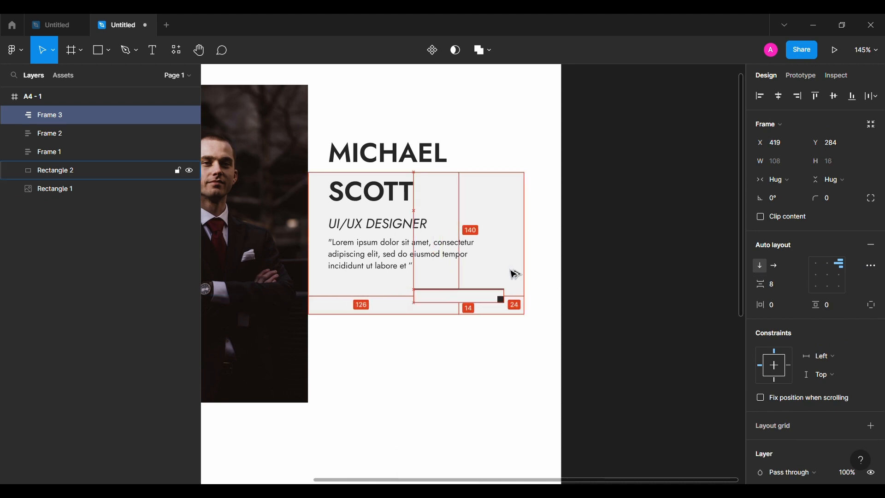
Group all the intro elements together and name the group Intro
{"action": "left_click", "coordinate": [610, 312]}
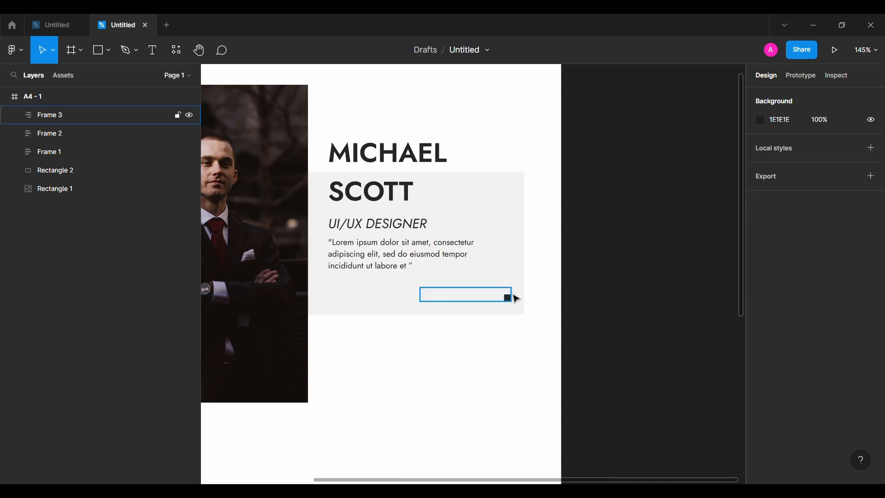
{"action": "scroll", "coordinate": [514, 297], "scroll_direction": "down", "scroll_amount": 5}
{"action": "left_click", "coordinate": [550, 236]}
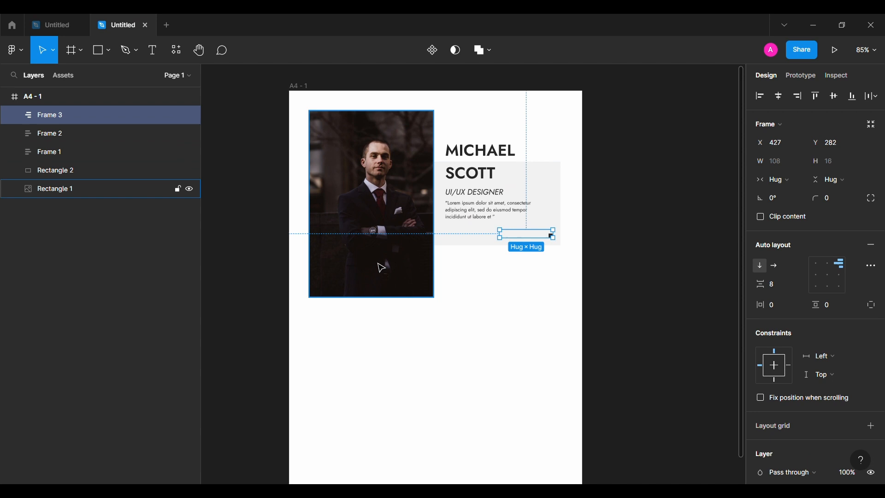
{"action": "left_click", "coordinate": [69, 188], "text": "shift"}
{"action": "key", "text": "ctrl+g"}
{"action": "double_click", "coordinate": [68, 114]}
{"action": "type", "text": "Intro"}
{"action": "key", "text": "Return"}
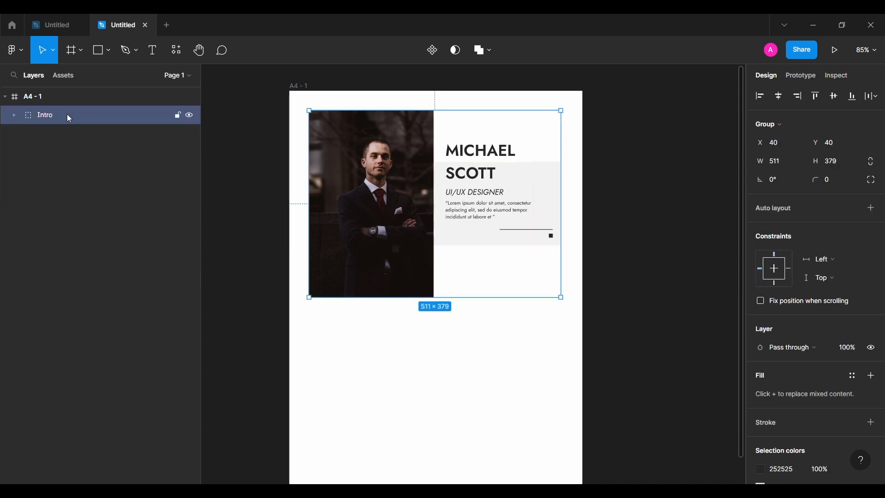
Add a CONTACT text label below the portrait photo
{"action": "scroll", "coordinate": [257, 276], "scroll_direction": "down", "scroll_amount": 2}
{"action": "left_click", "coordinate": [257, 277]}
{"action": "scroll", "coordinate": [257, 277], "scroll_direction": "up", "scroll_amount": 1}
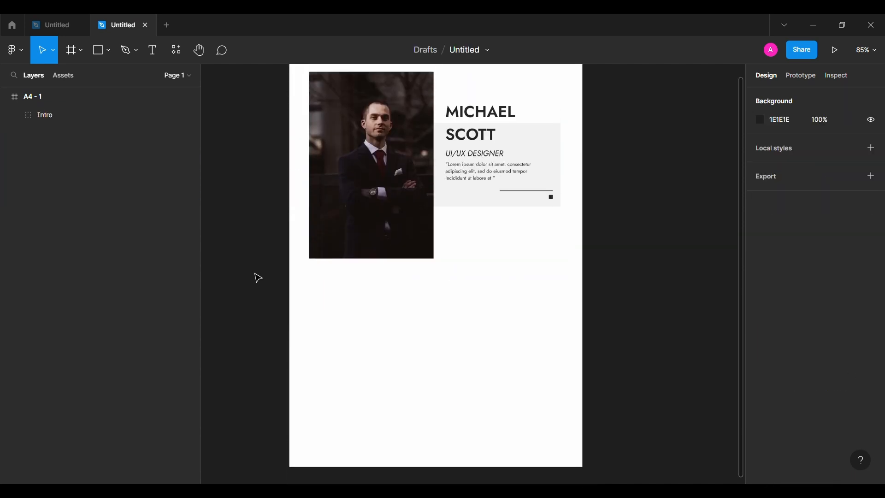
{"action": "left_click", "coordinate": [149, 64]}
{"action": "left_click", "coordinate": [338, 296]}
{"action": "type", "text": "CONTACT"}
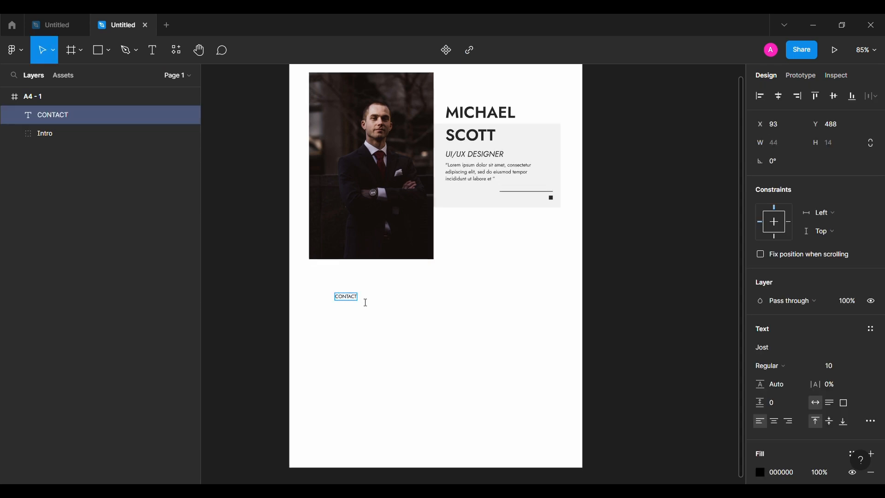
{"action": "key", "text": "Escape"}
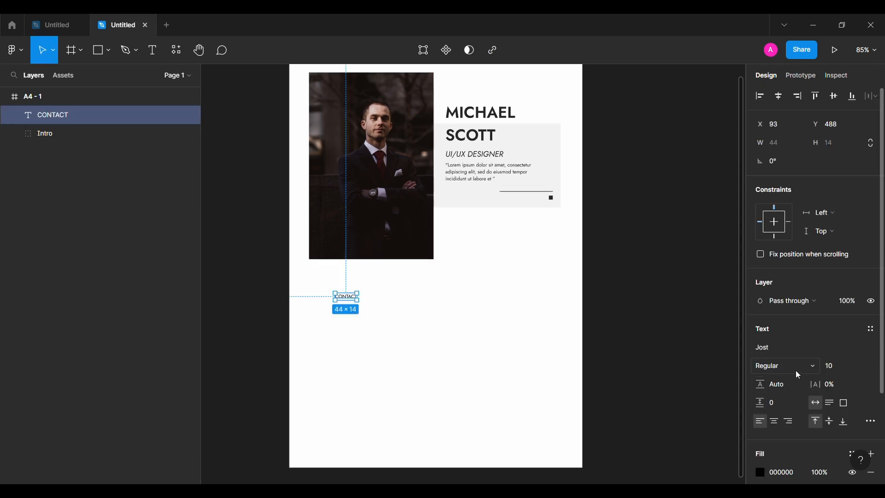
Set the CONTACT label to Bold with 4% letter spacing and rotate it 90°
{"action": "left_click", "coordinate": [796, 369]}
{"action": "left_click", "coordinate": [775, 281]}
{"action": "key", "text": "Return"}
{"action": "left_click", "coordinate": [837, 386]}
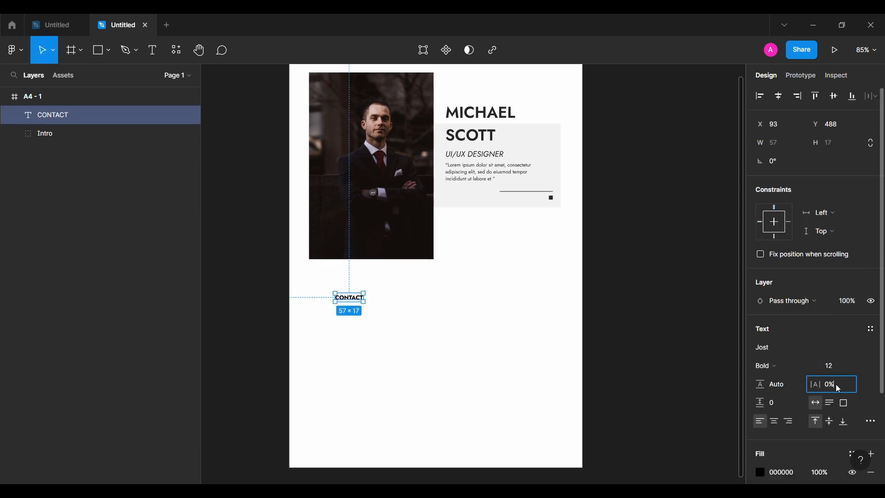
{"action": "key", "text": "Escape"}
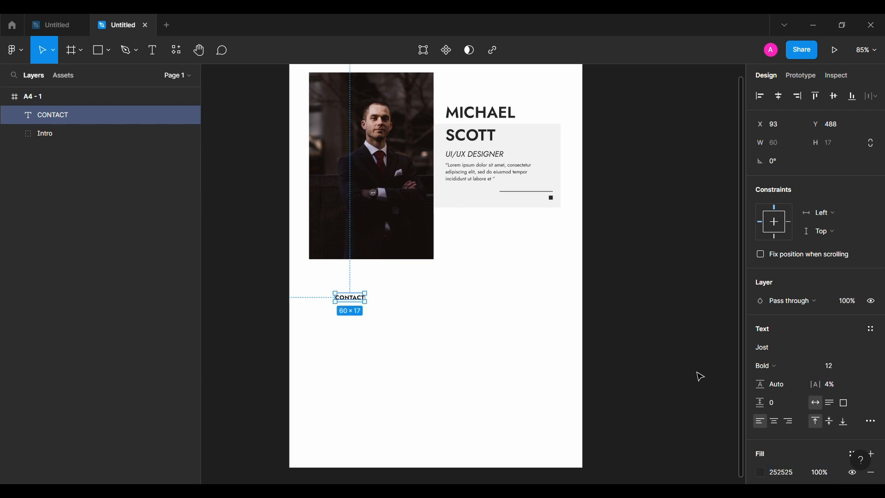
{"action": "left_click", "coordinate": [791, 165]}
{"action": "type", "text": "90"}
{"action": "key", "text": "Return"}
{"action": "left_click", "coordinate": [271, 275]}
Draw a thin vertical bar about 2 by 80 beside the label and paste a fill color into it
{"action": "left_click", "coordinate": [94, 53]}
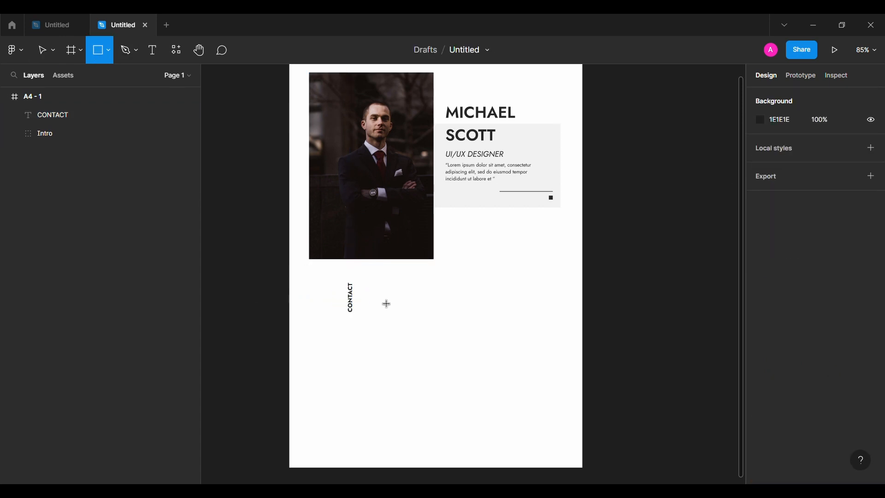
{"action": "left_click_drag", "start_coordinate": [379, 294], "coordinate": [381, 330]}
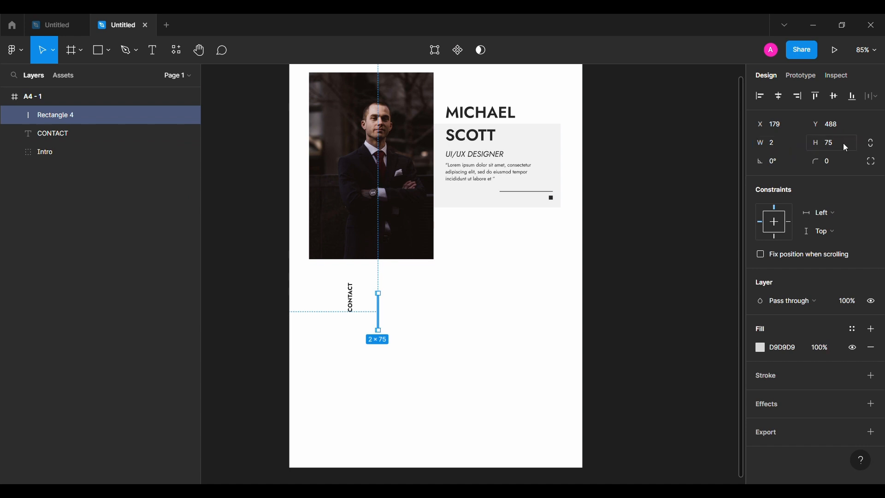
{"action": "scroll", "coordinate": [521, 290], "scroll_direction": "up", "scroll_amount": 5}
{"action": "scroll", "coordinate": [522, 290], "scroll_direction": "left", "scroll_amount": 3}
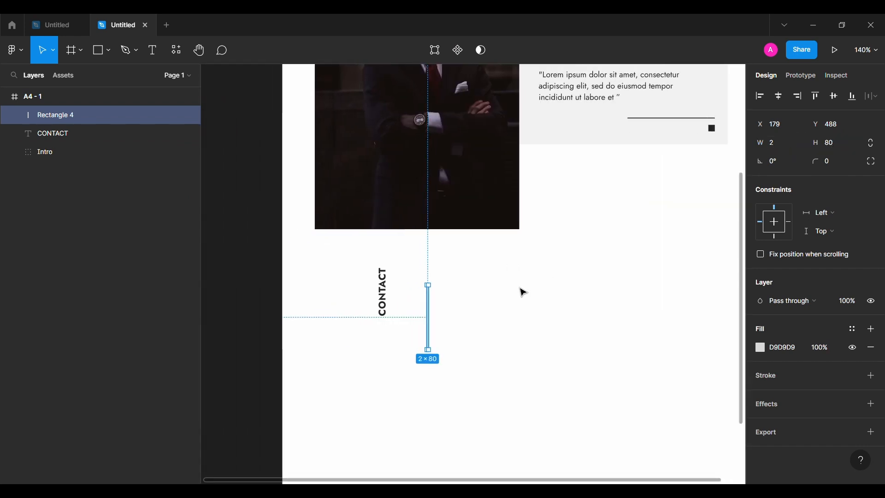
{"action": "left_click", "coordinate": [784, 346]}
{"action": "type", "text": "252525"}
{"action": "key", "text": "Return"}
Wrap the CONTACT label and the bar in a horizontal auto layout frame
{"action": "left_click", "coordinate": [415, 303], "text": "shift"}
{"action": "key", "text": "shift+a"}
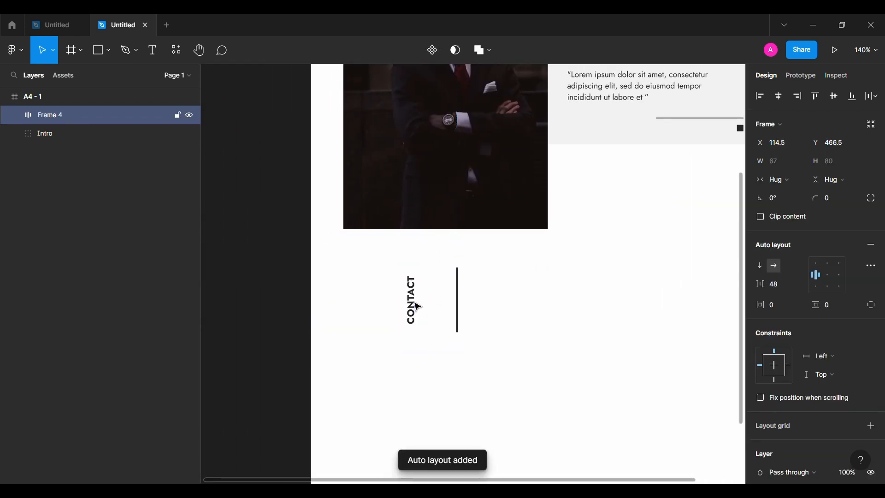
{"action": "left_click", "coordinate": [342, 307]}
Add a text line with the contact e-mail address next to the bar in Regular weight
{"action": "key", "text": "t"}
{"action": "left_click", "coordinate": [463, 291]}
{"action": "type", "text": "mi"}
{"action": "key", "text": "Escape"}
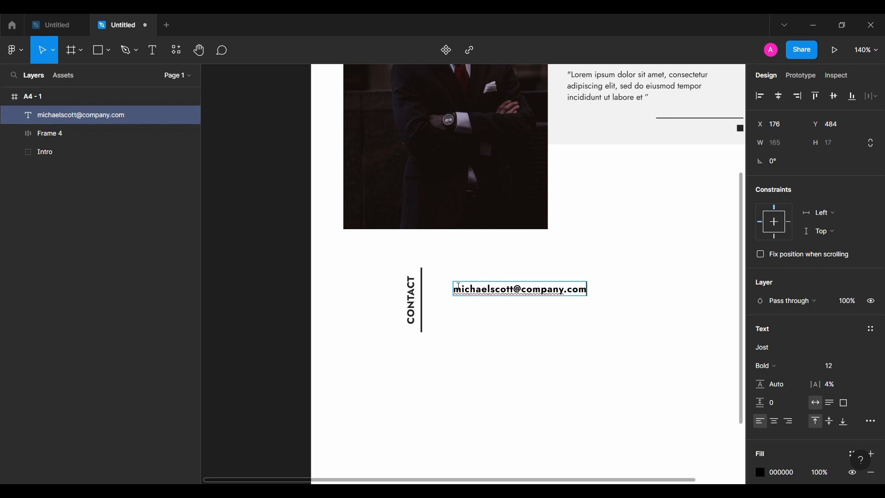
{"action": "key", "text": "Escape"}
{"action": "left_click", "coordinate": [775, 366]}
{"action": "left_click", "coordinate": [810, 237]}
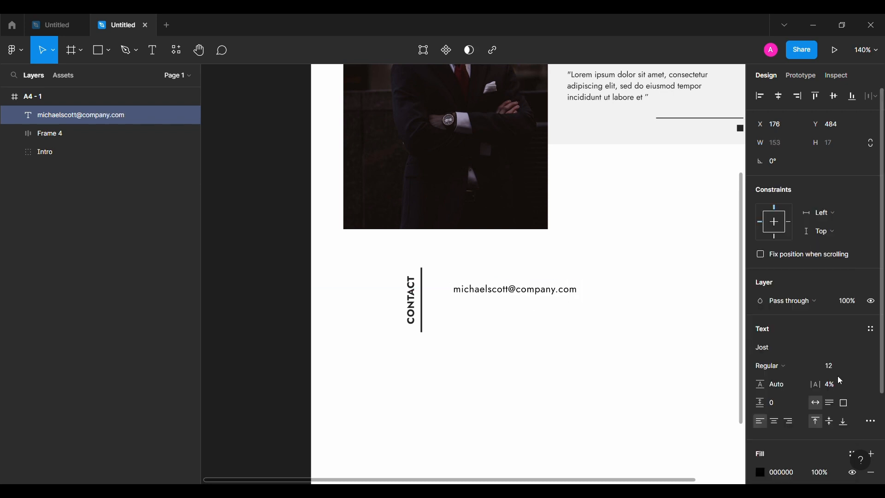
Duplicate the e-mail line below and replace its text with a social media handle
{"action": "left_click_drag", "start_coordinate": [509, 294], "coordinate": [509, 309]}
{"action": "double_click", "coordinate": [509, 309]}
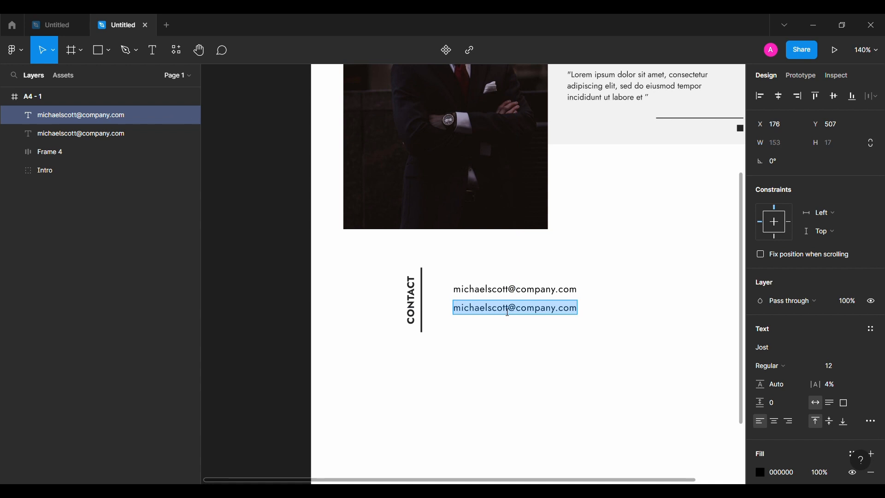
{"action": "type", "text": "@mi"}
{"action": "key", "text": "Escape"}
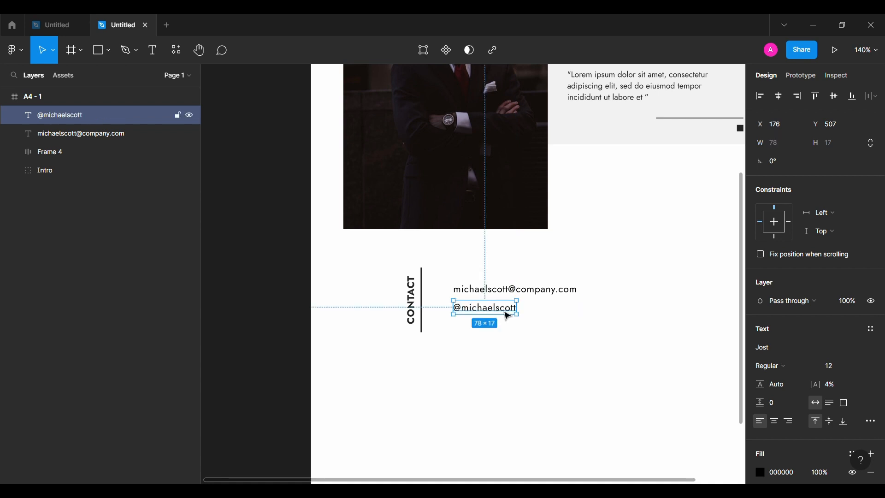
Duplicate the line twice more below, entering an address line and a phone number
{"action": "left_click_drag", "start_coordinate": [507, 312], "coordinate": [507, 337]}
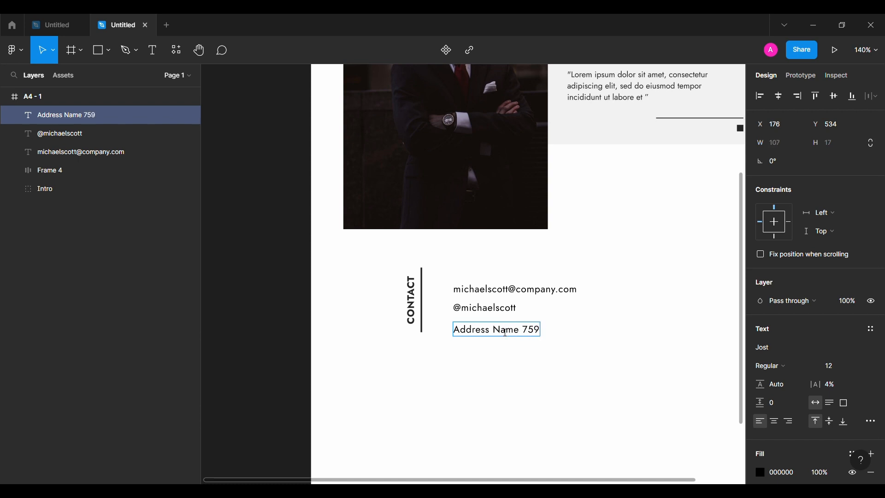
{"action": "key", "text": "Escape"}
{"action": "left_click_drag", "start_coordinate": [526, 332], "coordinate": [525, 351]}
{"action": "double_click", "coordinate": [525, 351]}
{"action": "type", "text": "0123456789"}
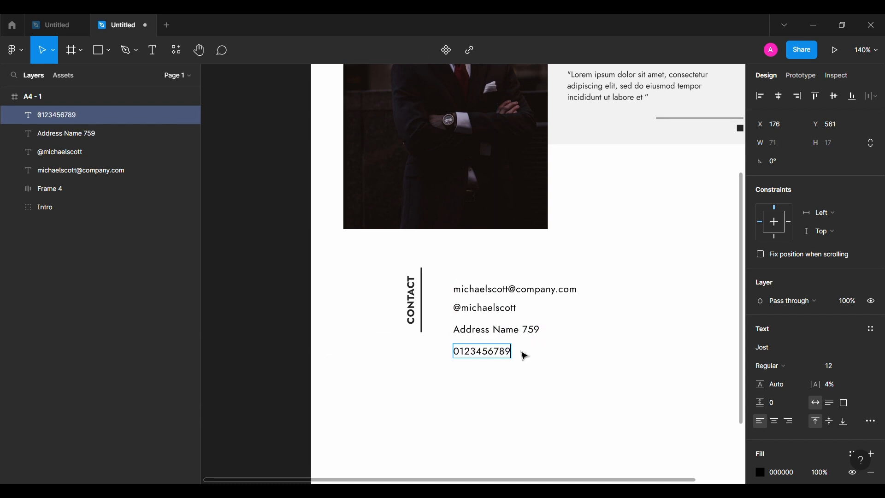
{"action": "key", "text": "Escape"}
Wrap the four contact lines in a vertical auto layout frame with 4 spacing and move it beside the bar
{"action": "left_click", "coordinate": [507, 331], "text": "shift"}
{"action": "left_click", "coordinate": [508, 309], "text": "shift"}
{"action": "left_click", "coordinate": [539, 291], "text": "shift"}
{"action": "key", "text": "shift+a"}
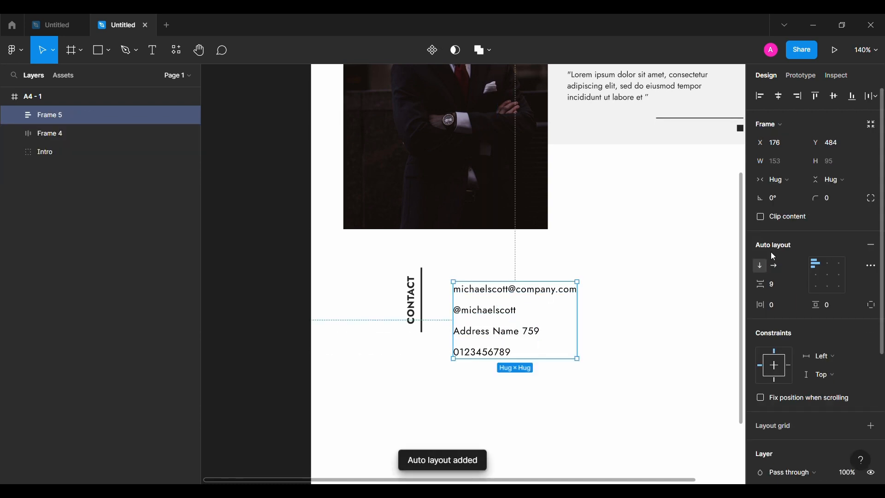
{"action": "key", "text": "BackSpace"}
{"action": "type", "text": "4"}
{"action": "left_click_drag", "start_coordinate": [498, 297], "coordinate": [485, 282]}
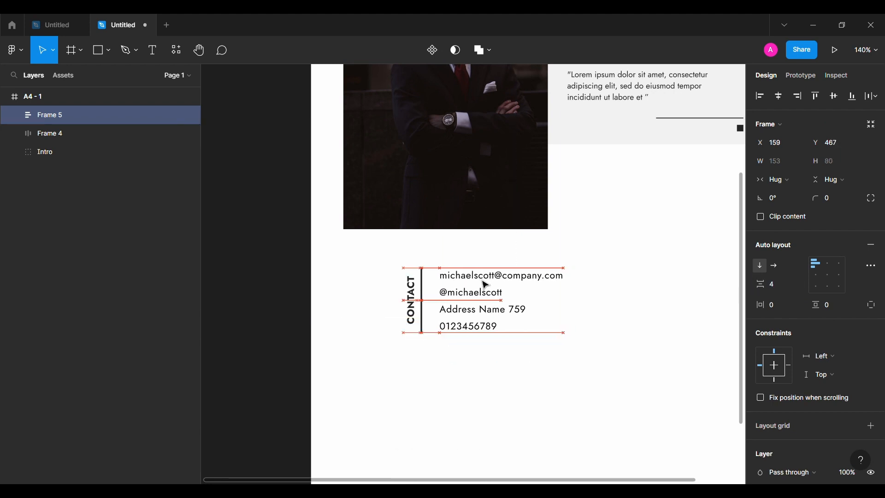
{"action": "key", "text": "alt+Left"}
{"action": "key", "text": "alt+Left"}
{"action": "key", "text": "alt+Left"}
{"action": "key", "text": "alt+Left"}
{"action": "key", "text": "alt+Left"}
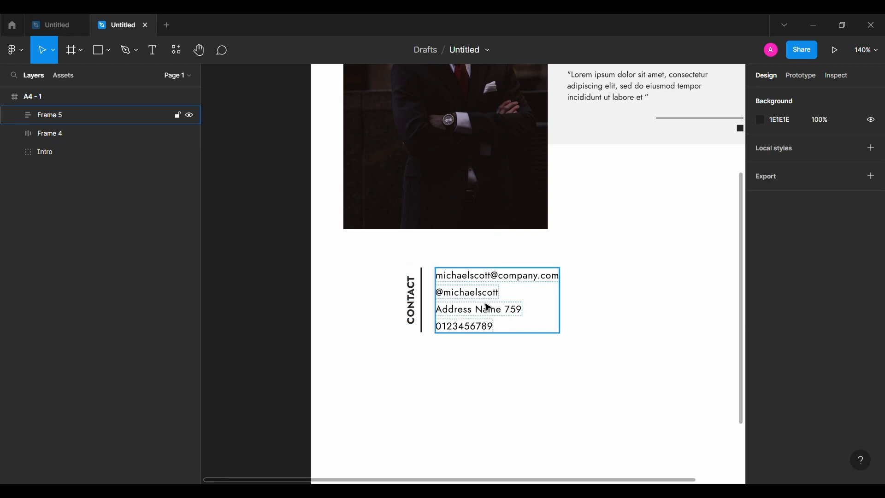
Group the label frame with the contact lines frame and move the group to the page's left margin
{"action": "left_click", "coordinate": [422, 316], "text": "shift"}
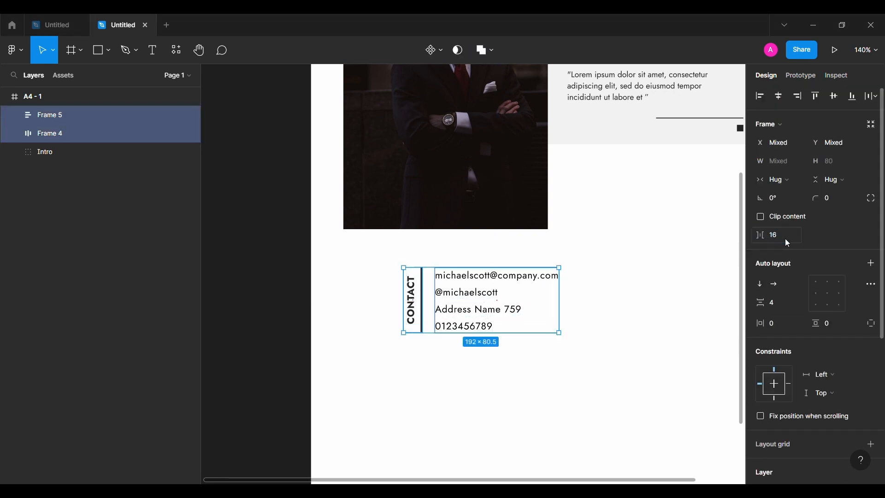
{"action": "key", "text": "ctrl+g"}
{"action": "left_click_drag", "start_coordinate": [482, 306], "coordinate": [432, 276]}
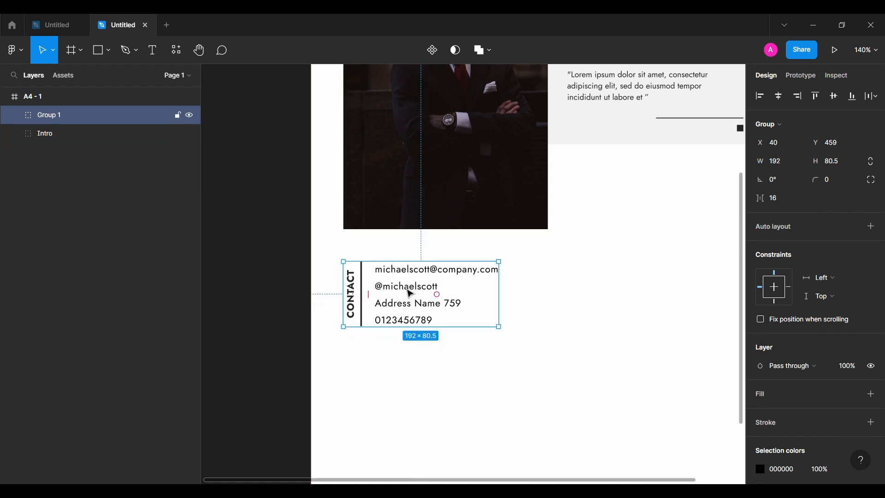
{"action": "key", "text": "Return"}
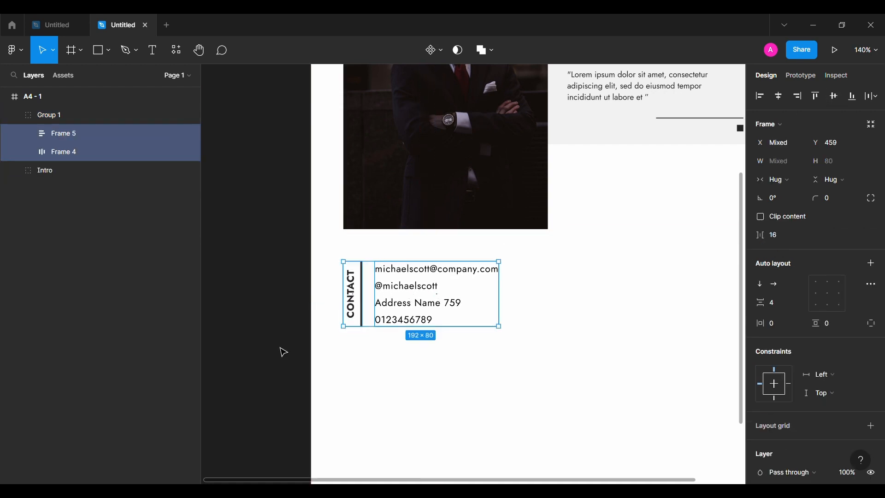
{"action": "left_click", "coordinate": [283, 352]}
Rename the contact group as Contact
{"action": "left_click", "coordinate": [15, 115]}
{"action": "left_click", "coordinate": [381, 282]}
{"action": "left_click", "coordinate": [251, 318]}
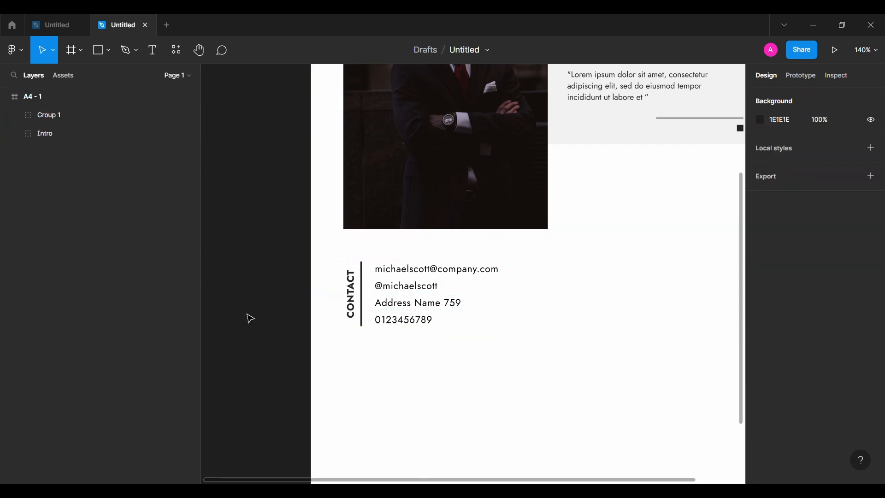
{"action": "scroll", "coordinate": [247, 315], "scroll_direction": "down", "scroll_amount": 4}
{"action": "left_click", "coordinate": [327, 300]}
{"action": "double_click", "coordinate": [60, 114]}
{"action": "type", "text": "C"}
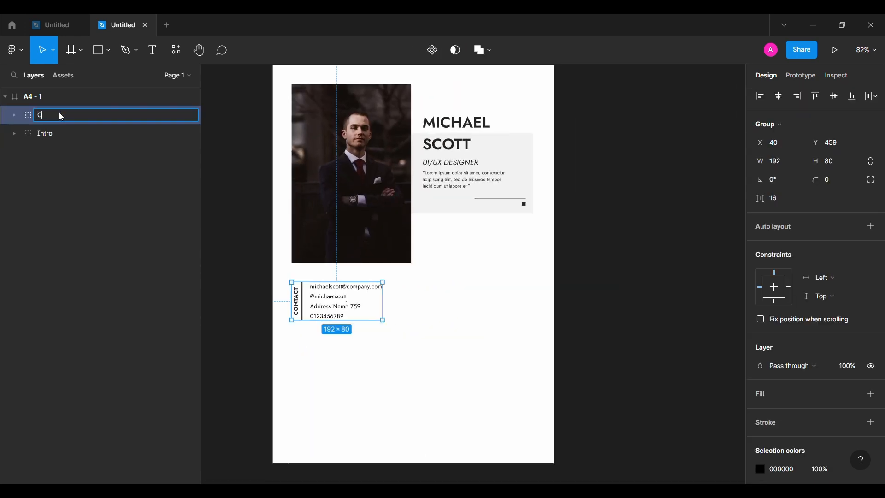
{"action": "type", "text": "ontact"}
{"action": "key", "text": "Return"}
Draw a rectangle right of the contact block and set it to 310 by 140
{"action": "left_click", "coordinate": [237, 280]}
{"action": "left_click", "coordinate": [99, 50]}
{"action": "mouse_move", "coordinate": [413, 279]}
{"action": "left_mouse_down"}
{"action": "mouse_move", "coordinate": [490, 337]}
{"action": "mouse_move", "coordinate": [447, 317]}
{"action": "left_mouse_up"}
{"action": "type", "text": "310"}
{"action": "key", "text": "Return"}
{"action": "left_click", "coordinate": [830, 142]}
{"action": "type", "text": "140"}
{"action": "key", "text": "Return"}
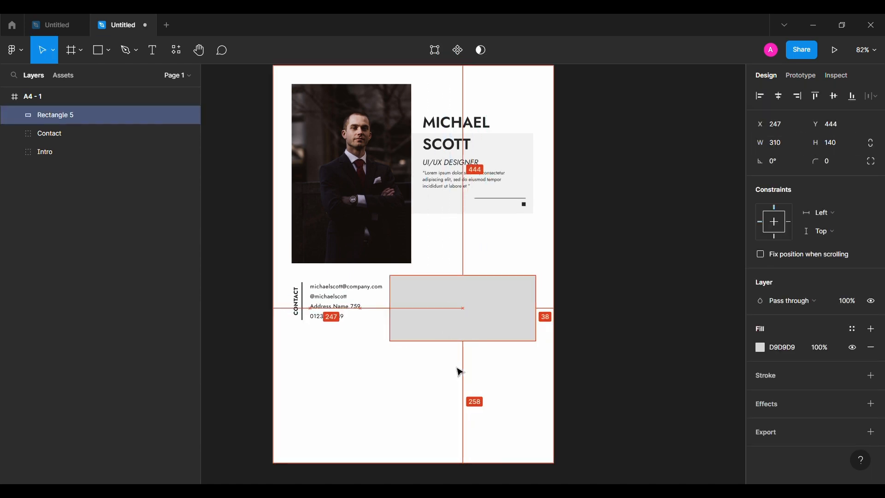
Move the rectangle down to align with the contact block and set its fill to 252525
{"action": "key", "text": "alt+shift+Down"}
{"action": "key", "text": "alt+Down"}
{"action": "key", "text": "alt+Down"}
{"action": "key", "text": "alt+Down"}
{"action": "key", "text": "alt+Down"}
{"action": "key", "text": "alt+Down"}
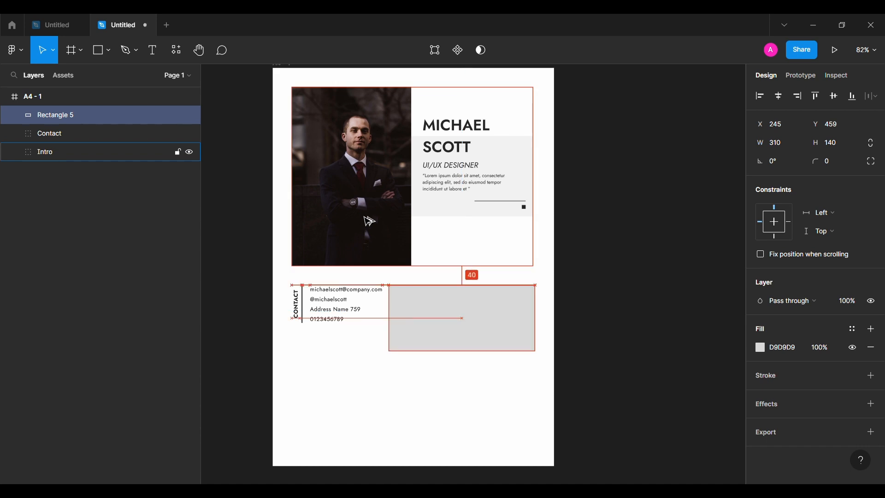
{"action": "scroll", "coordinate": [367, 223], "scroll_direction": "down", "scroll_amount": 1}
{"action": "left_click", "coordinate": [783, 347]}
{"action": "type", "text": "252525"}
{"action": "key", "text": "Return"}
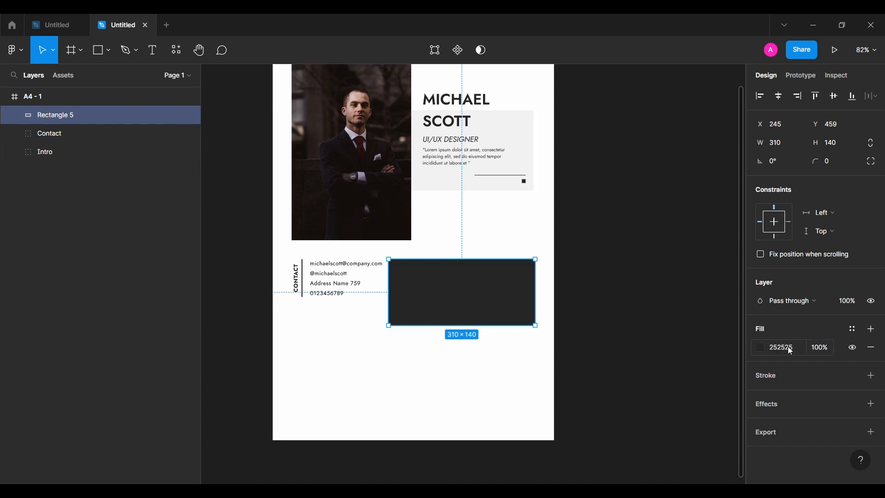
{"action": "left_click", "coordinate": [336, 290], "text": "shift"}
{"action": "left_click", "coordinate": [638, 301]}
{"action": "scroll", "coordinate": [638, 301], "scroll_direction": "left", "scroll_amount": 2}
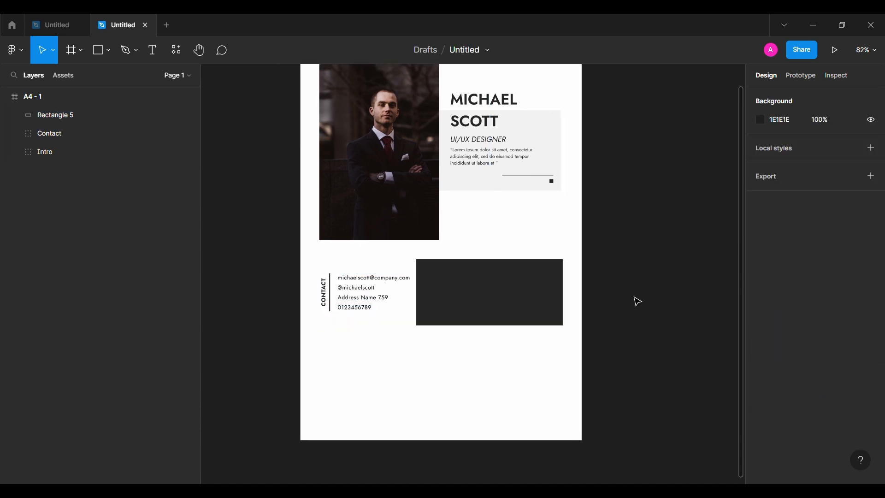
Add an ABOUT ME label inside the dark rectangle, set it to Bold and rotate it 90°
{"action": "left_click", "coordinate": [150, 51]}
{"action": "left_click", "coordinate": [443, 269]}
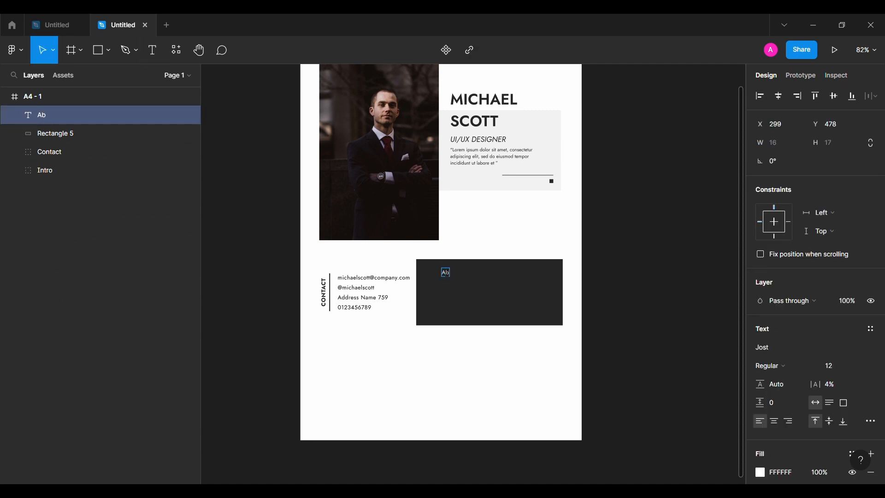
{"action": "left_click", "coordinate": [806, 370]}
{"action": "left_click", "coordinate": [802, 283]}
{"action": "left_click", "coordinate": [793, 171]}
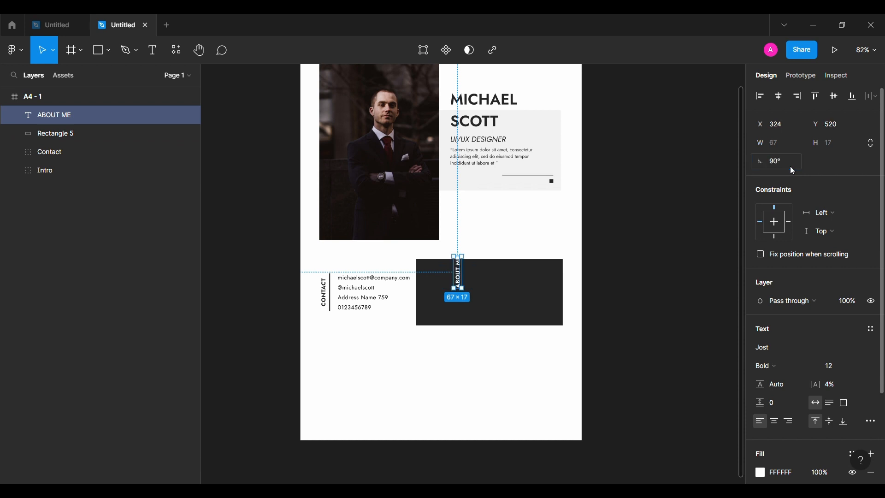
Draw a thin vertical bar about 1 by 100 beside the ABOUT ME label
{"action": "mouse_move", "coordinate": [460, 280]}
{"action": "left_mouse_down"}
{"action": "mouse_move", "coordinate": [446, 295]}
{"action": "mouse_move", "coordinate": [464, 311]}
{"action": "left_mouse_up"}
{"action": "left_click", "coordinate": [98, 58]}
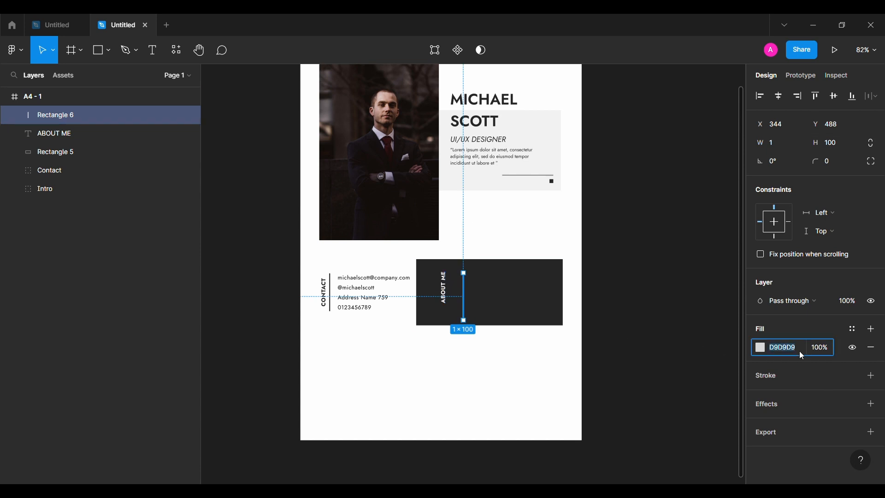
Wrap the ABOUT ME label and bar in an auto layout frame and move it to the rectangle's left edge
{"action": "left_click", "coordinate": [51, 133], "text": "shift"}
{"action": "key", "text": "shift+a"}
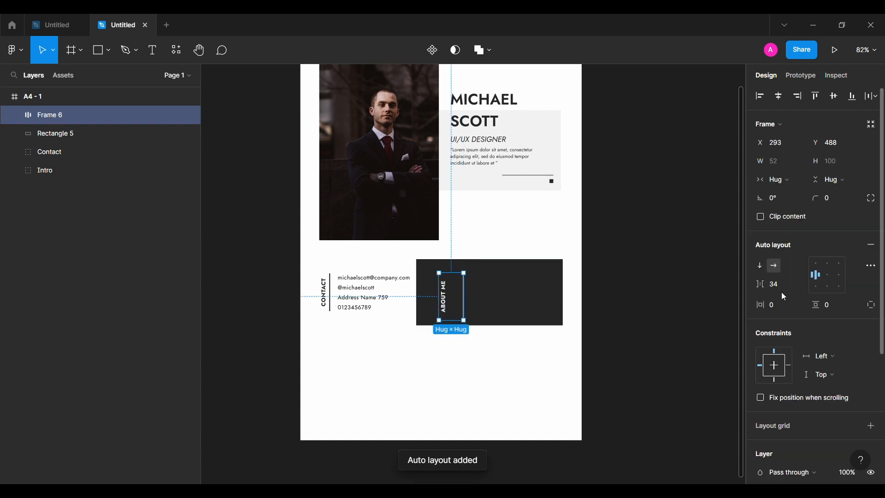
{"action": "left_click_drag", "start_coordinate": [433, 297], "coordinate": [433, 301]}
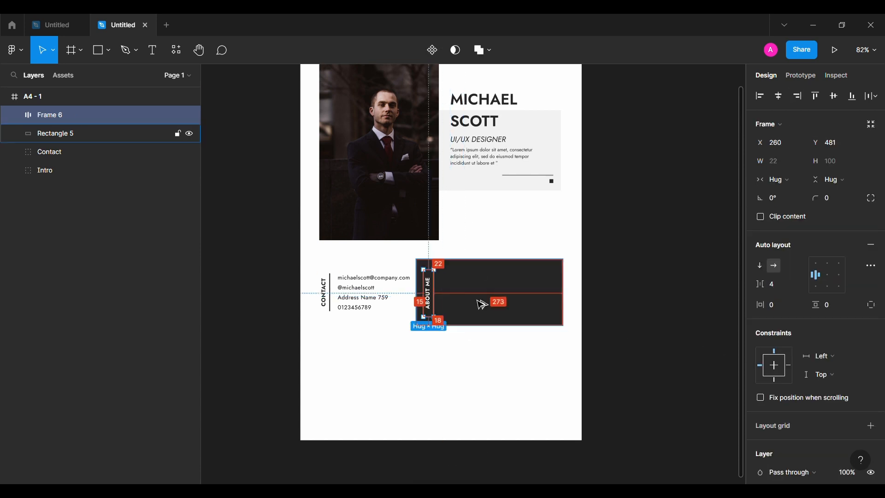
Paste two quote paragraphs and position them inside the dark rectangle beside the ABOUT ME bar
{"action": "scroll", "coordinate": [481, 305], "scroll_direction": "up", "scroll_amount": 5}
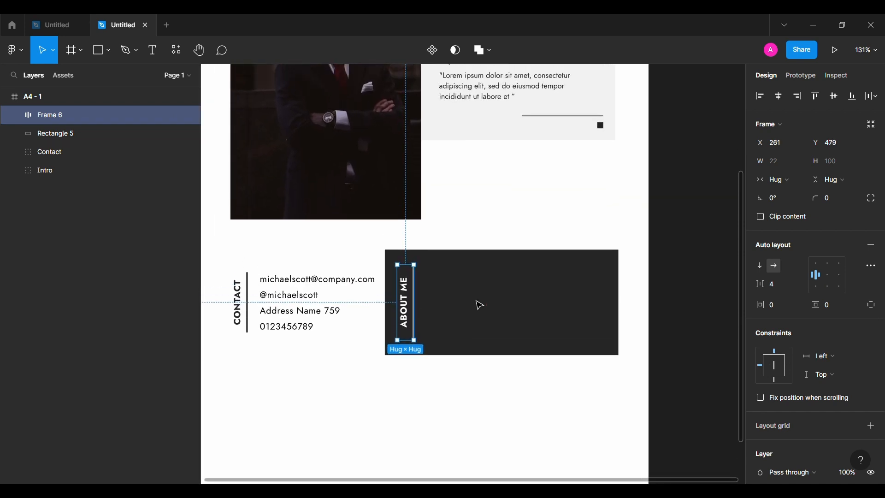
{"action": "left_click", "coordinate": [685, 278]}
{"action": "left_click", "coordinate": [481, 315]}
{"action": "key", "text": "ctrl+v"}
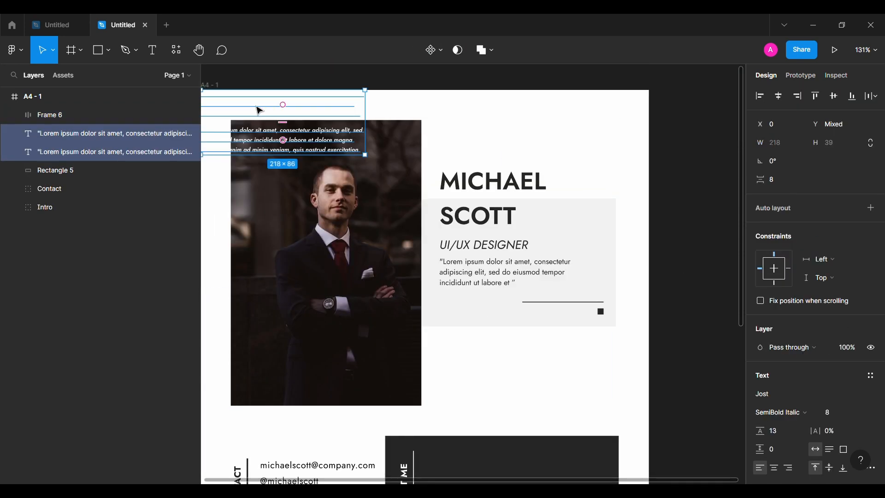
{"action": "left_click_drag", "start_coordinate": [258, 111], "coordinate": [492, 450]}
{"action": "scroll", "coordinate": [492, 450], "scroll_direction": "down", "scroll_amount": 2}
{"action": "key", "text": "Up"}
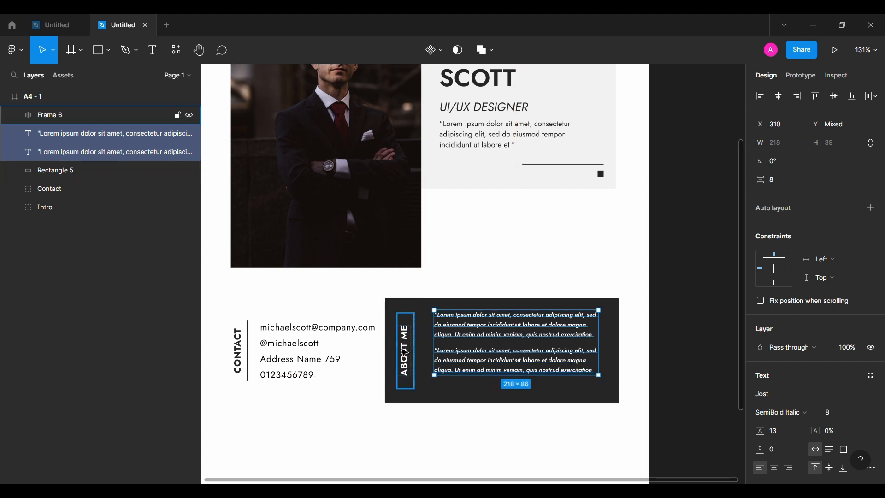
{"action": "key", "text": "shift+Left"}
{"action": "key", "text": "Left"}
Wrap the two paragraphs in a vertical auto layout frame with left-centre alignment
{"action": "key", "text": "shift+a"}
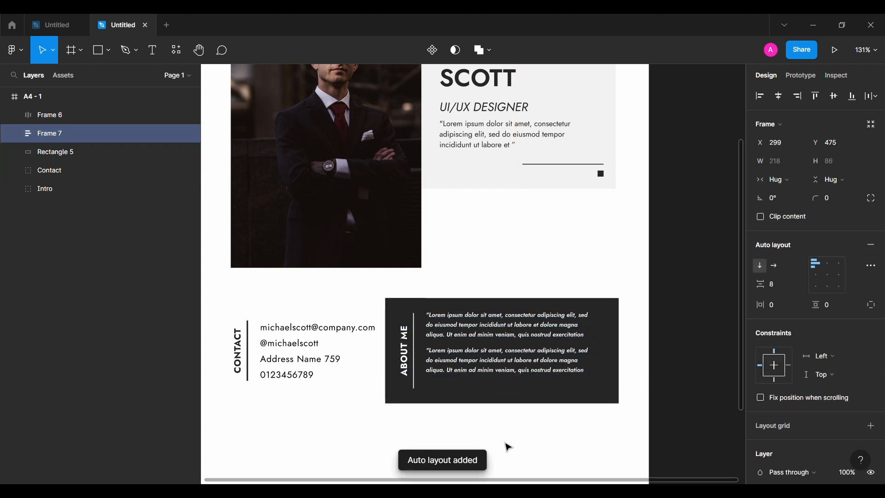
{"action": "left_click", "coordinate": [816, 280]}
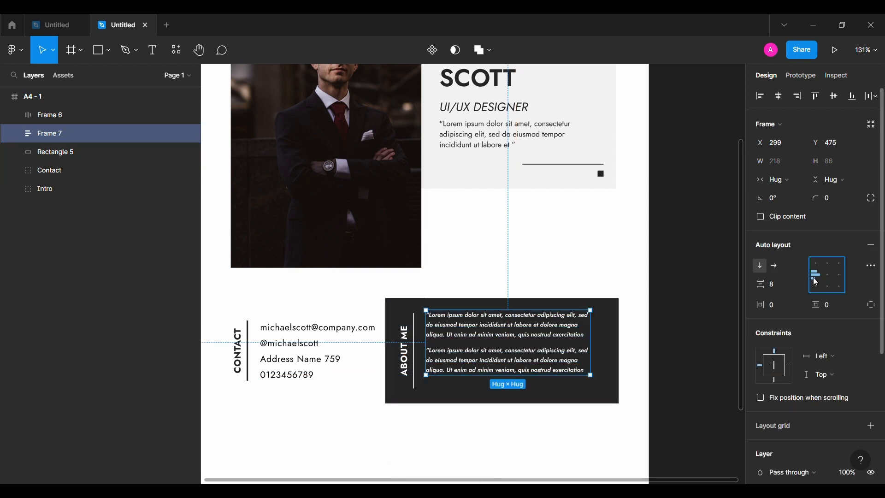
{"action": "left_click", "coordinate": [703, 347]}
Draw a horizontal line 108 by 1 below the paragraphs inside the dark rectangle
{"action": "scroll", "coordinate": [409, 409], "scroll_direction": "down", "scroll_amount": 3}
{"action": "left_click", "coordinate": [99, 51]}
{"action": "left_click_drag", "start_coordinate": [503, 319], "coordinate": [599, 326]}
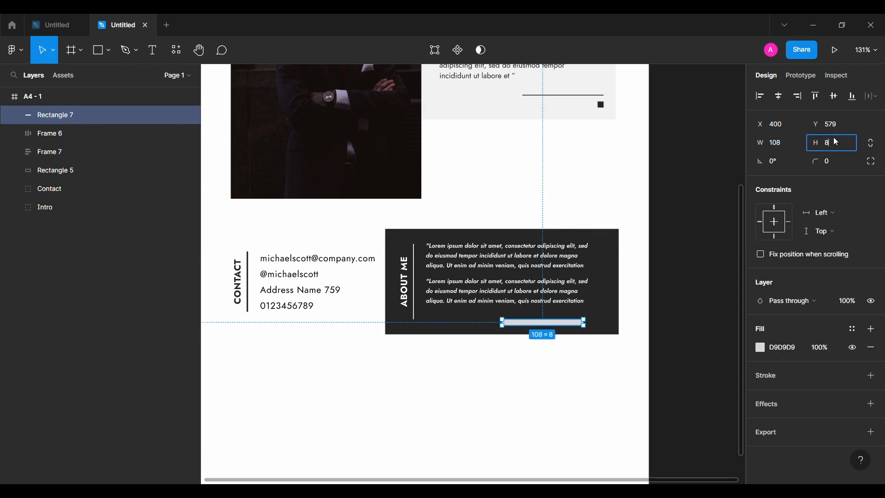
{"action": "key", "text": "BackSpace"}
{"action": "type", "text": "1"}
{"action": "key", "text": "Return"}
Draw a small 8 by 8 square at the right end of the line
{"action": "scroll", "coordinate": [648, 273], "scroll_direction": "up", "scroll_amount": 5}
{"action": "left_click", "coordinate": [99, 51]}
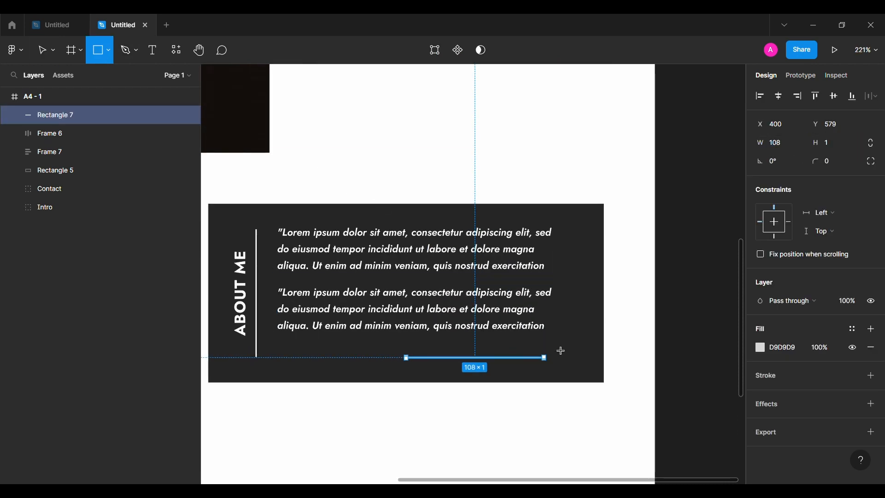
{"action": "left_click_drag", "start_coordinate": [557, 351], "coordinate": [565, 360]}
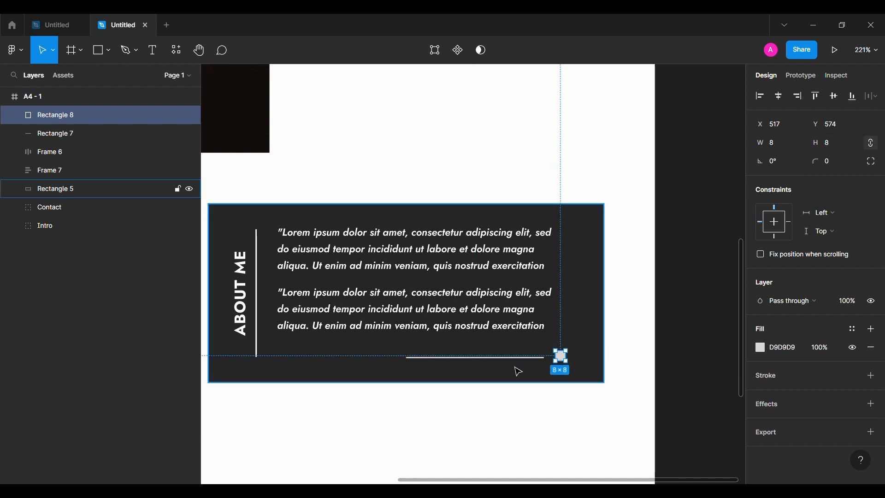
Wrap the line and square in a horizontal auto layout with 8 spacing and nudge it toward the rectangle's lower-right corner
{"action": "left_click", "coordinate": [526, 358], "text": "shift"}
{"action": "key", "text": "shift+a"}
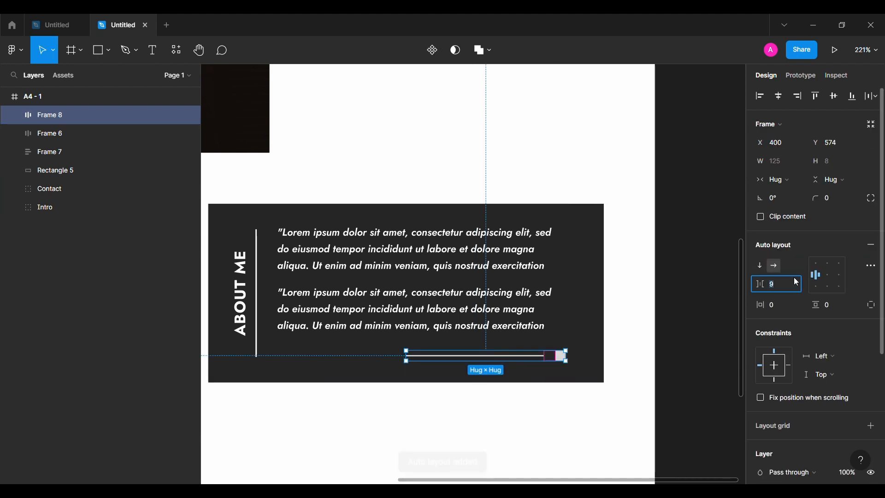
{"action": "type", "text": "8"}
{"action": "key", "text": "Return"}
{"action": "key", "text": "alt"}
{"action": "key", "text": "alt+shift+Down"}
{"action": "key", "text": "alt+shift+Right"}
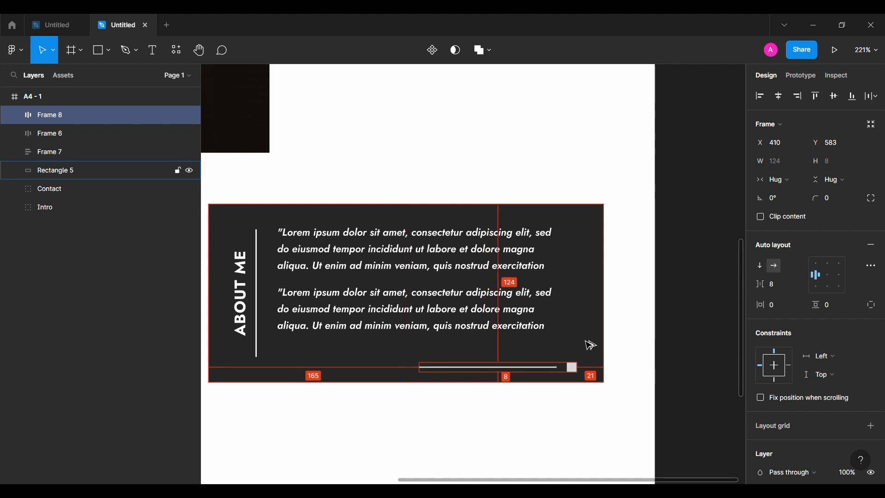
{"action": "key", "text": "Right"}
{"action": "key", "text": "Right"}
{"action": "key", "text": "Right"}
{"action": "key", "text": "Right"}
{"action": "key", "text": "Right"}
{"action": "key", "text": "Right"}
{"action": "key", "text": "Right"}
{"action": "key", "text": "Right"}
Set the line and square's colour to FFFFFF at 60% opacity
{"action": "scroll", "coordinate": [787, 406], "scroll_direction": "down", "scroll_amount": 4}
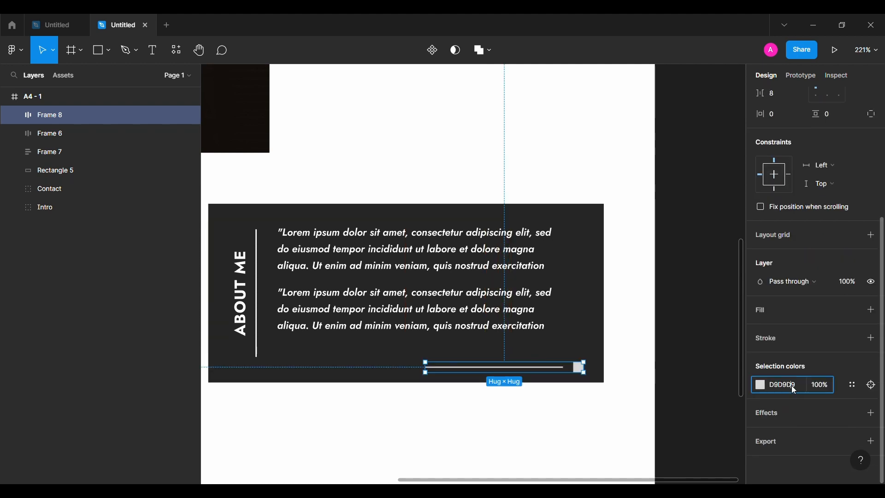
{"action": "left_click", "coordinate": [792, 386]}
{"action": "type", "text": "ffffff"}
{"action": "key", "text": "Return"}
{"action": "left_click", "coordinate": [828, 385]}
{"action": "type", "text": "60"}
{"action": "key", "text": "Return"}
{"action": "left_click", "coordinate": [686, 381]}
Group the dark rectangle with all its contents and name the group About me
{"action": "scroll", "coordinate": [685, 381], "scroll_direction": "down", "scroll_amount": 1}
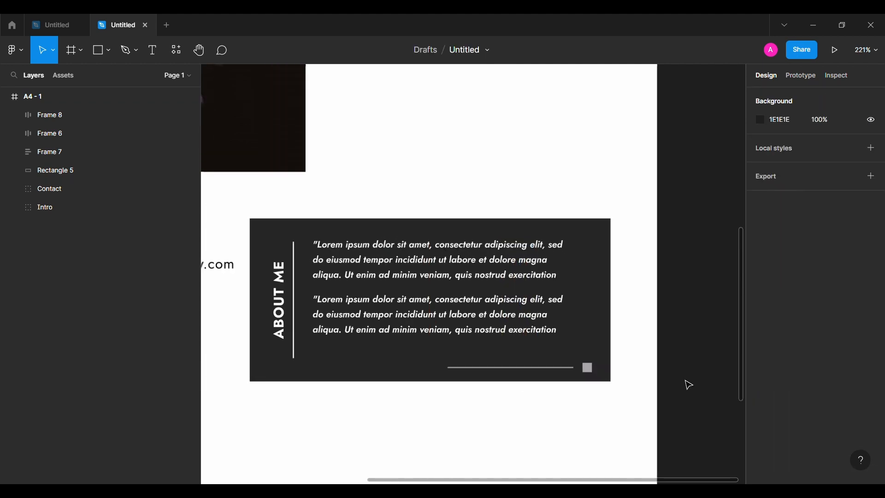
{"action": "scroll", "coordinate": [689, 385], "scroll_direction": "down", "scroll_amount": 5}
{"action": "left_click", "coordinate": [50, 170]}
{"action": "left_click", "coordinate": [82, 116], "text": "shift"}
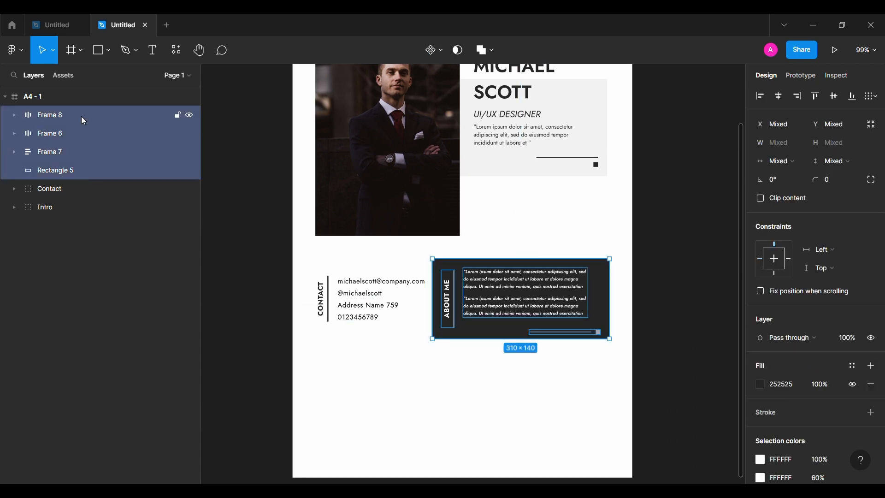
{"action": "key", "text": "ctrl+g"}
{"action": "double_click", "coordinate": [81, 116]}
{"action": "type", "text": "A"}
{"action": "key", "text": "BackSpace"}
{"action": "key", "text": "BackSpace"}
{"action": "key", "text": "BackSpace"}
{"action": "key", "text": "BackSpace"}
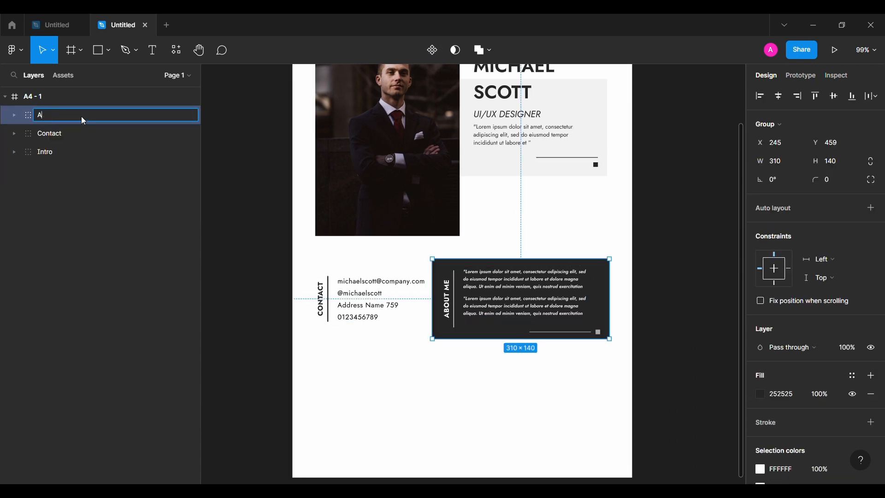
{"action": "type", "text": "bout me"}
{"action": "key", "text": "Return"}
Duplicate the CONTACT label frame below the contact block and move the copy out of the Contact group
{"action": "left_click", "coordinate": [215, 295]}
{"action": "left_click", "coordinate": [507, 302]}
{"action": "left_click", "coordinate": [395, 297], "text": "shift"}
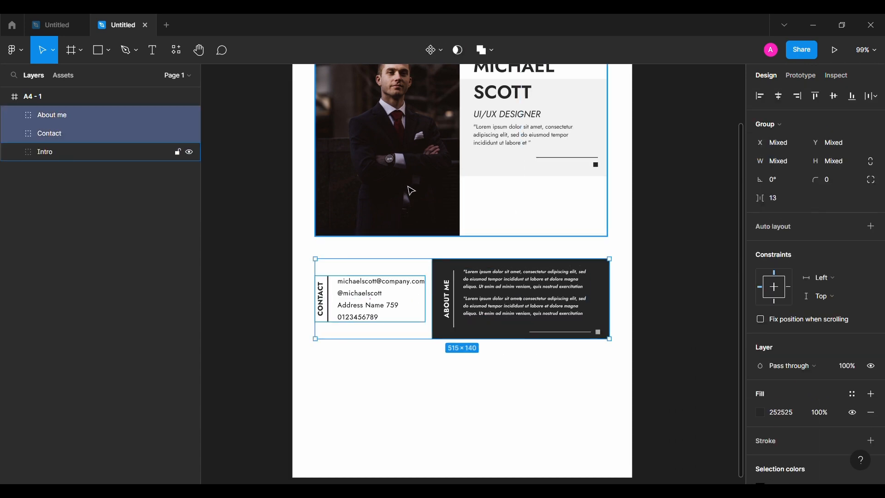
{"action": "left_click", "coordinate": [236, 337]}
{"action": "scroll", "coordinate": [236, 337], "scroll_direction": "down", "scroll_amount": 1}
{"action": "scroll", "coordinate": [236, 337], "scroll_direction": "down", "scroll_amount": 2}
{"action": "scroll", "coordinate": [236, 337], "scroll_direction": "left", "scroll_amount": 1}
{"action": "scroll", "coordinate": [340, 322], "scroll_direction": "up", "scroll_amount": 5}
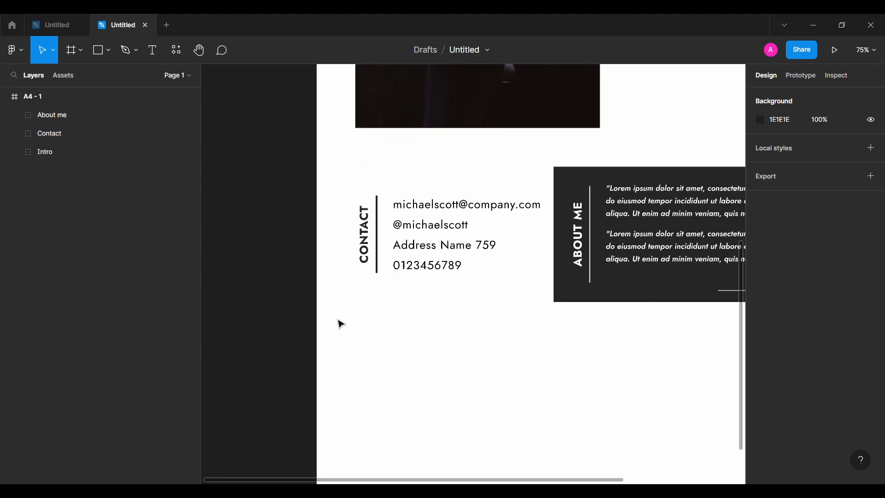
{"action": "left_click_drag", "start_coordinate": [341, 147], "coordinate": [346, 318]}
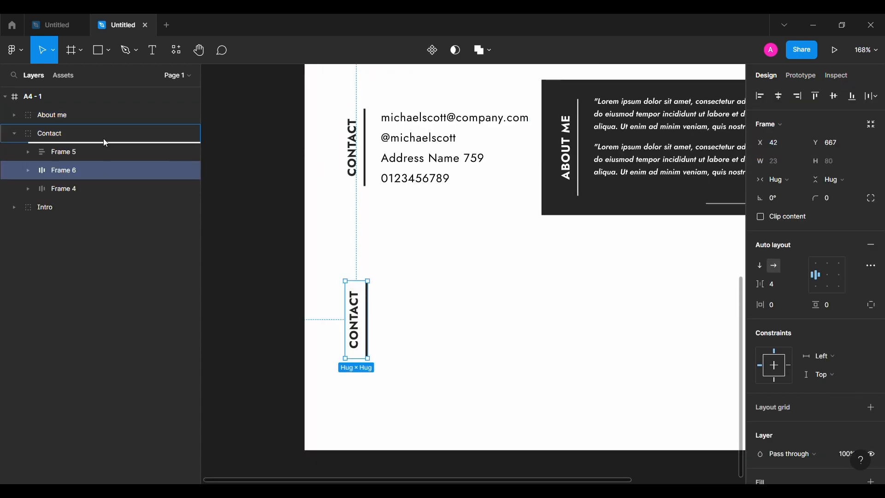
{"action": "left_click_drag", "start_coordinate": [105, 143], "coordinate": [93, 107]}
Change the copied label's text to EXPERENCE and set its bar's height to 146
{"action": "double_click", "coordinate": [358, 320]}
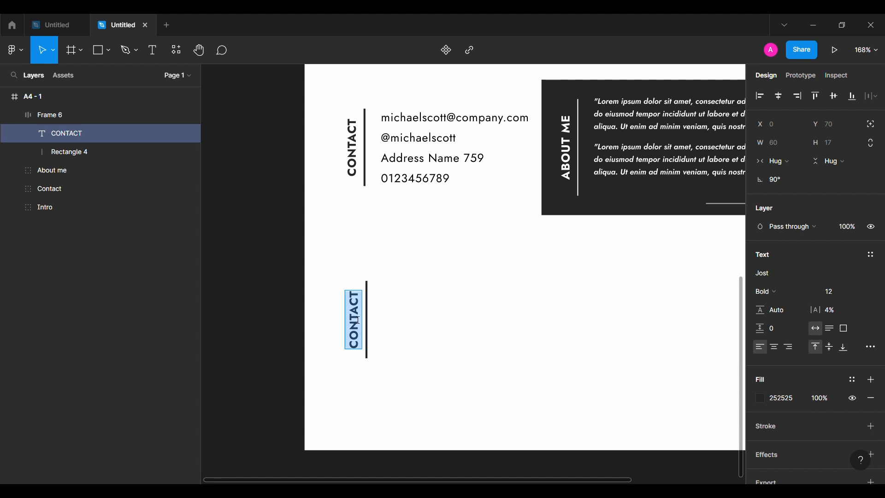
{"action": "type", "text": "EXPERIENCE"}
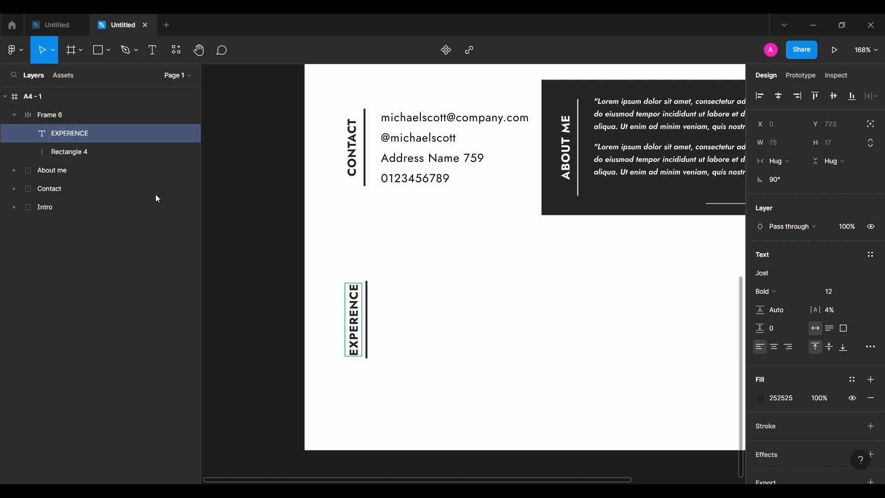
{"action": "key", "text": "Tab"}
{"action": "left_click", "coordinate": [844, 148]}
{"action": "type", "text": "146"}
{"action": "key", "text": "Return"}
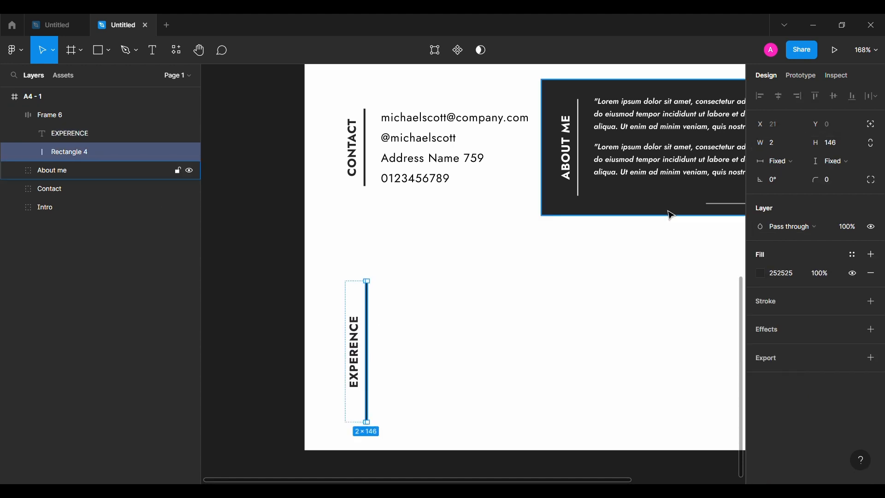
Set the EXPERENCE bar's height to 80
{"action": "scroll", "coordinate": [600, 249], "scroll_direction": "down", "scroll_amount": 1}
{"action": "left_click", "coordinate": [362, 287]}
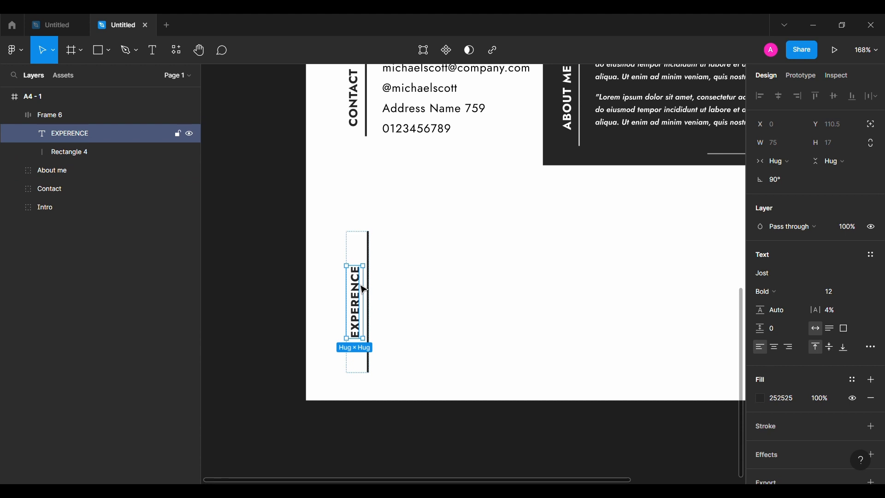
{"action": "left_click", "coordinate": [376, 300]}
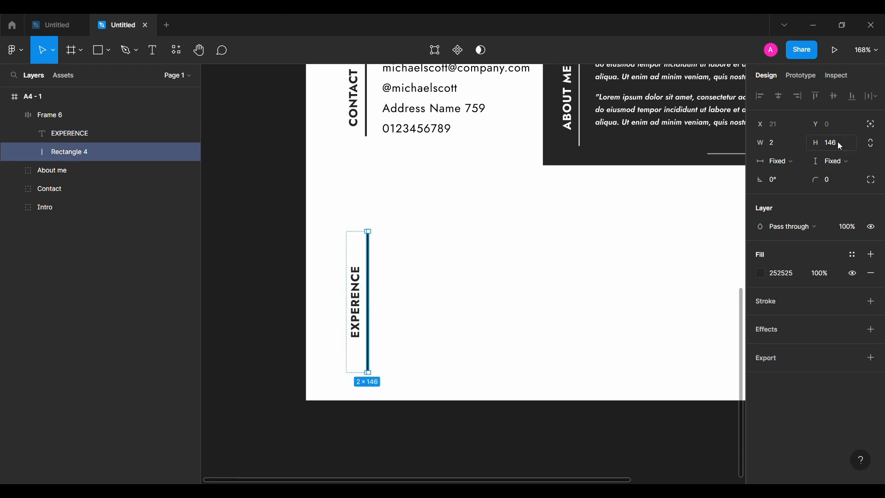
{"action": "left_click", "coordinate": [838, 142]}
{"action": "type", "text": "79"}
{"action": "key", "text": "Return"}
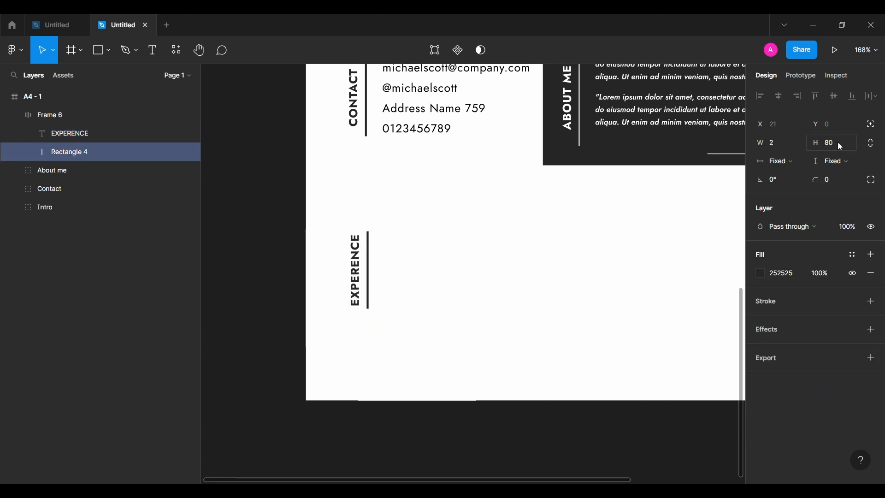
{"action": "left_click", "coordinate": [46, 114]}
{"action": "left_click", "coordinate": [558, 226]}
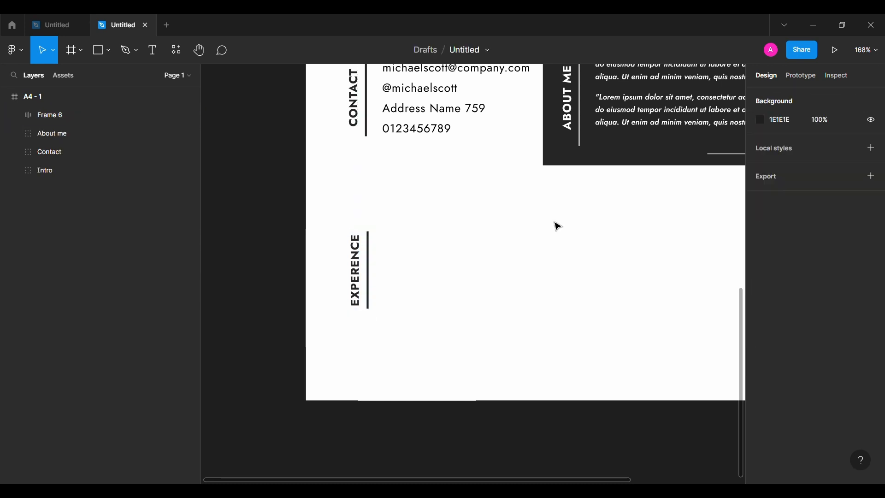
Set the CONTACT label's letter spacing to 12%
{"action": "scroll", "coordinate": [557, 225], "scroll_direction": "up", "scroll_amount": 3}
{"action": "scroll", "coordinate": [558, 226], "scroll_direction": "right", "scroll_amount": 2}
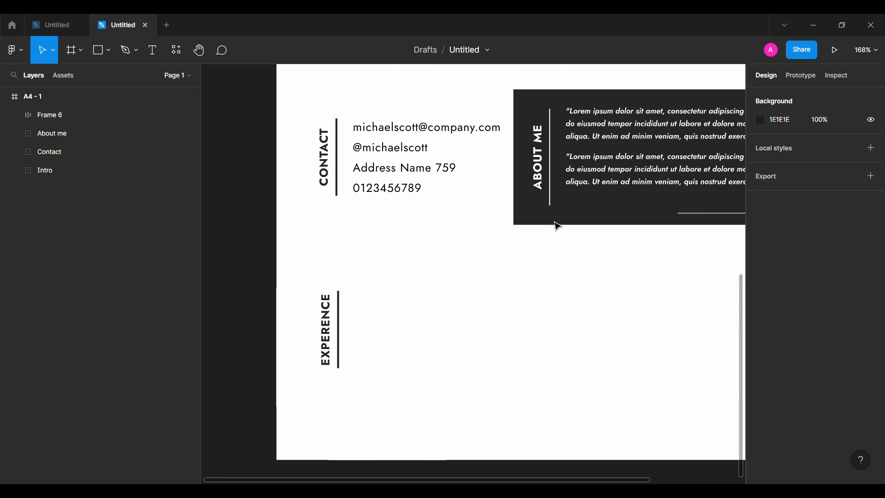
{"action": "left_click", "coordinate": [321, 159]}
{"action": "double_click", "coordinate": [322, 164]}
{"action": "double_click", "coordinate": [321, 163]}
{"action": "left_click", "coordinate": [826, 310]}
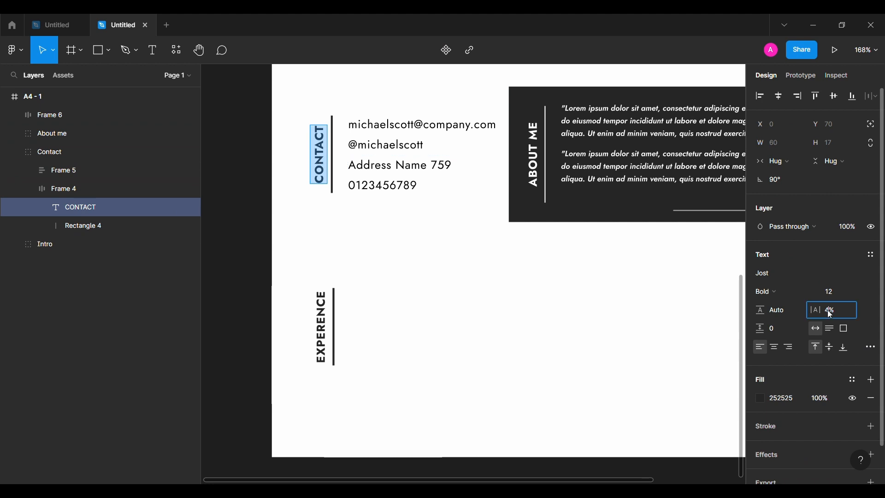
{"action": "type", "text": "12"}
{"action": "key", "text": "Return"}
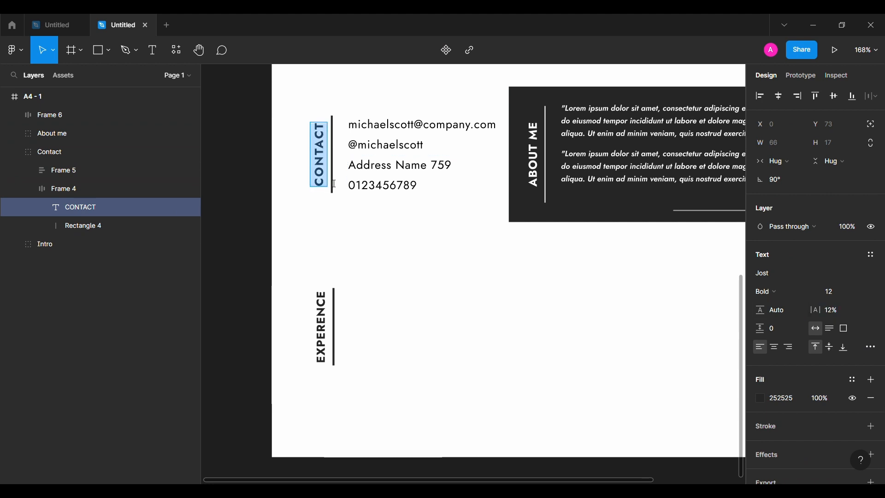
{"action": "key", "text": "Escape"}
Set the ABOUT ME label's letter spacing to 12%
{"action": "left_click", "coordinate": [333, 185]}
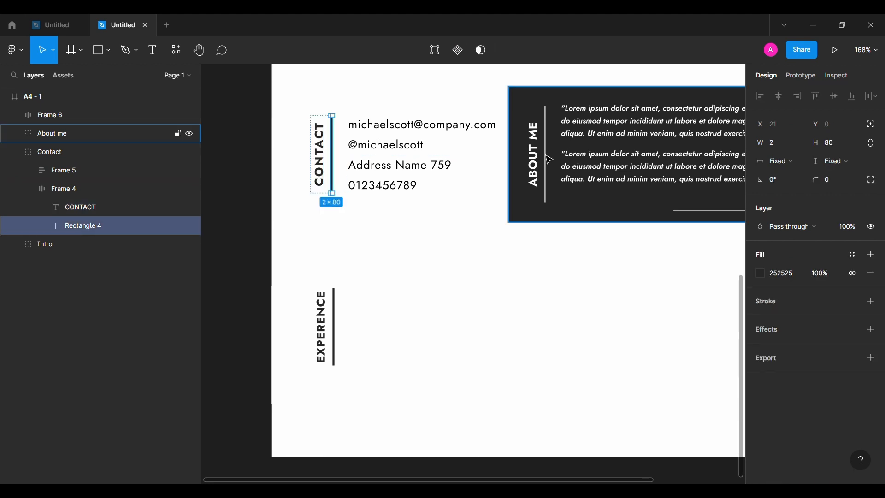
{"action": "double_click", "coordinate": [535, 167]}
{"action": "left_click", "coordinate": [842, 312]}
{"action": "type", "text": "12"}
{"action": "key", "text": "Return"}
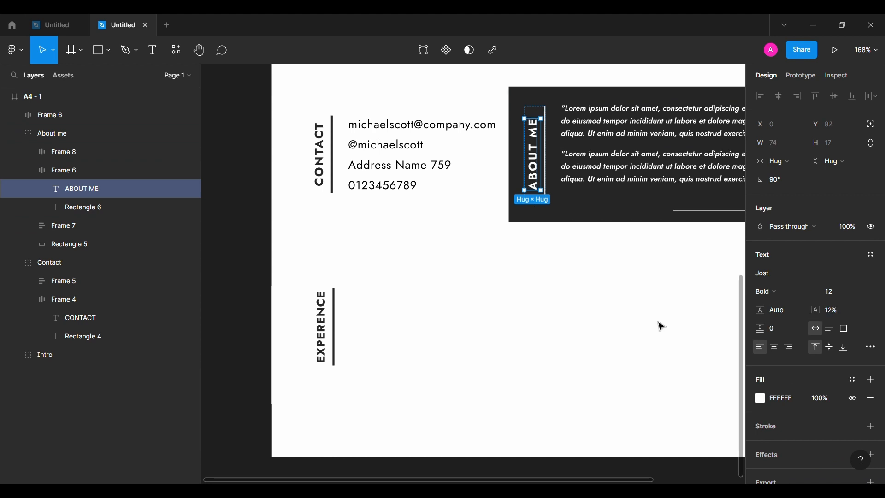
Set the EXPERENCE label's letter spacing to 12%
{"action": "left_click", "coordinate": [659, 324]}
{"action": "double_click", "coordinate": [322, 328]}
{"action": "left_click", "coordinate": [832, 311]}
{"action": "type", "text": "12"}
{"action": "key", "text": "Return"}
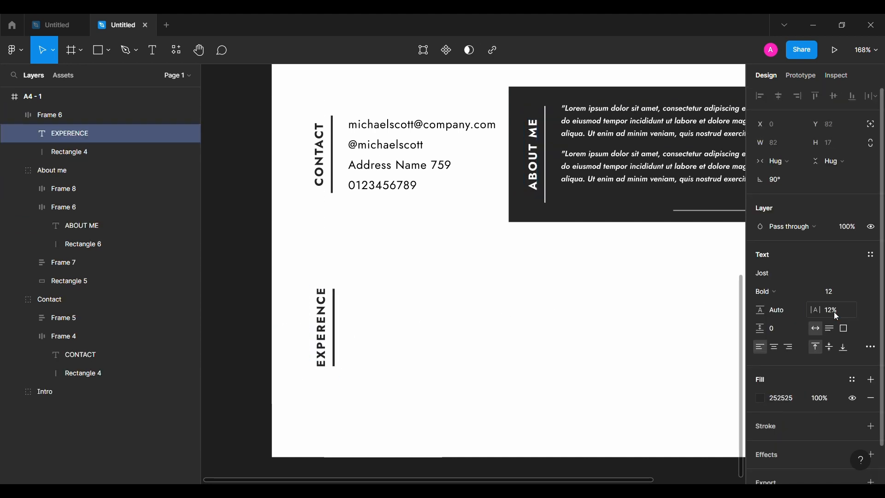
Set the EXPERENCE bar's height to 86
{"action": "left_click", "coordinate": [115, 151]}
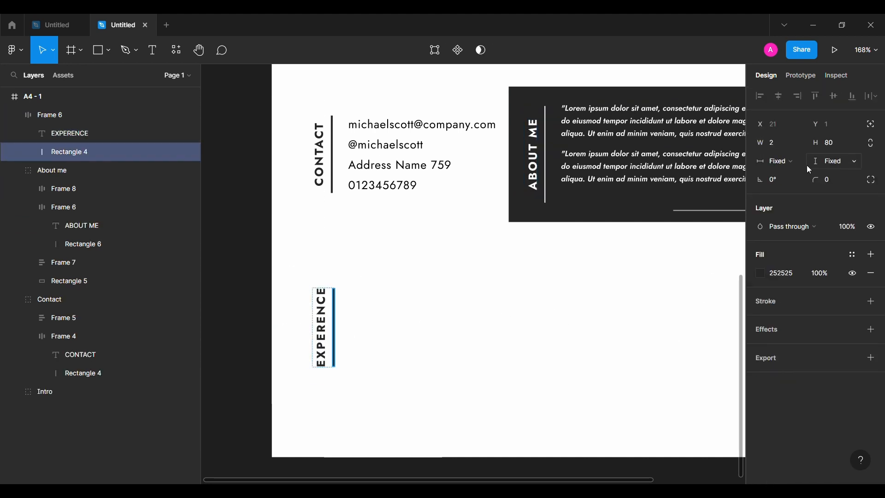
{"action": "type", "text": "86"}
{"action": "key", "text": "Return"}
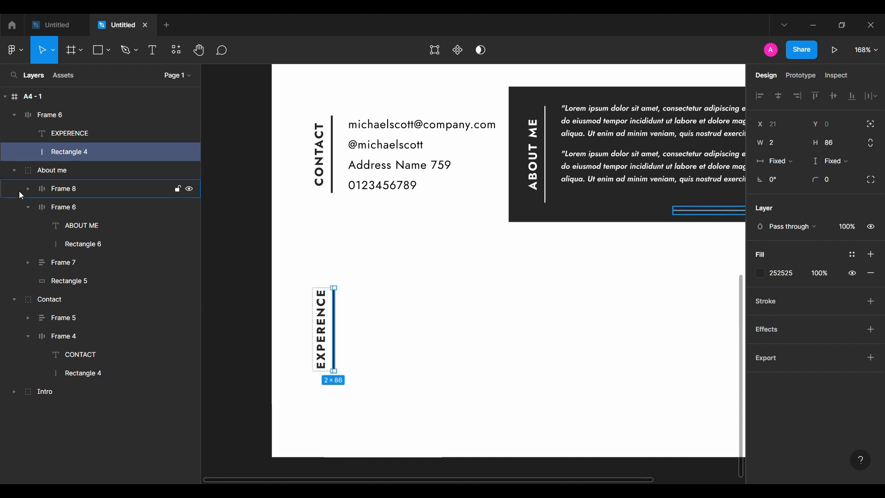
Align the EXPERENCE label frame horizontally with the CONTACT label above it
{"action": "left_click", "coordinate": [29, 211]}
{"action": "left_click", "coordinate": [28, 300]}
{"action": "left_click", "coordinate": [14, 263]}
{"action": "left_click", "coordinate": [14, 170]}
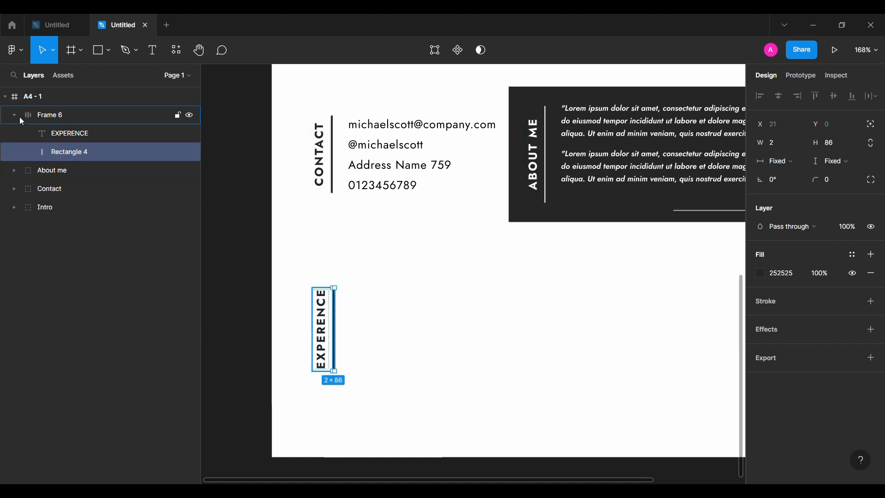
{"action": "left_click", "coordinate": [14, 115]}
{"action": "left_click", "coordinate": [46, 114]}
{"action": "left_click_drag", "start_coordinate": [344, 343], "coordinate": [292, 304]}
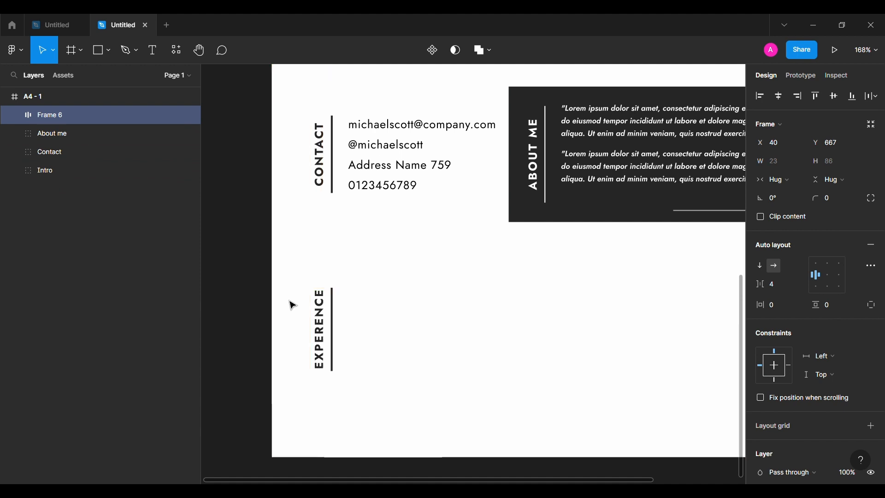
Add a text heading 01.COMPANY NAE to the right of the EXPERENCE bar
{"action": "left_click", "coordinate": [527, 287]}
{"action": "key", "text": "t"}
{"action": "left_click", "coordinate": [374, 282]}
{"action": "type", "text": "01.COMPANY NAME"}
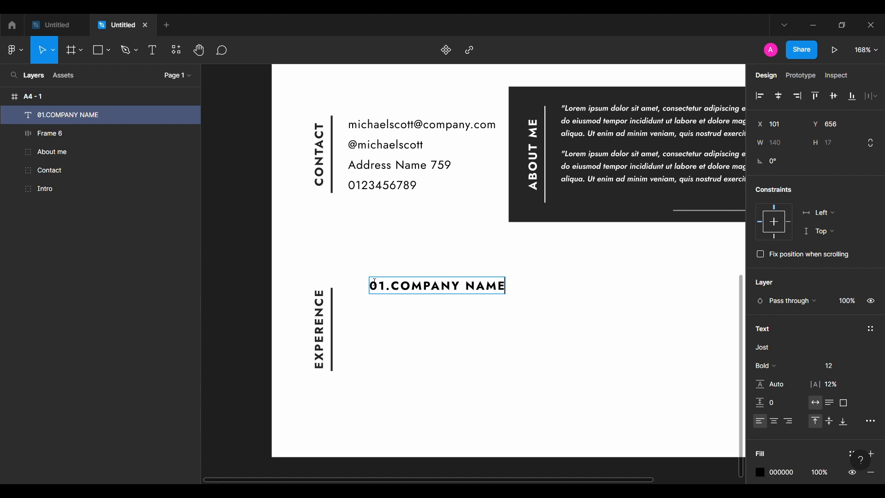
Set the company name heading to Medium weight, font size 10 and 0% letter spacing
{"action": "key", "text": "Escape"}
{"action": "left_click", "coordinate": [767, 365]}
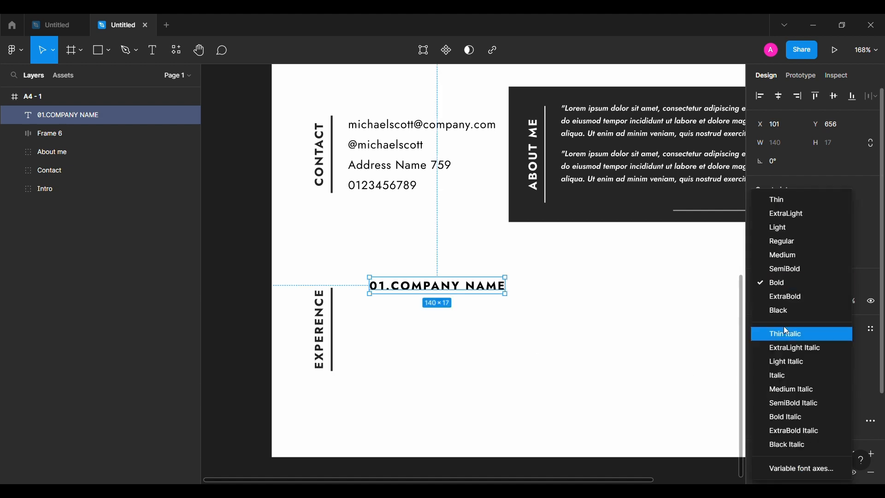
{"action": "left_click", "coordinate": [816, 256]}
{"action": "left_click", "coordinate": [799, 258]}
{"action": "left_click", "coordinate": [799, 257]}
{"action": "left_click", "coordinate": [830, 366]}
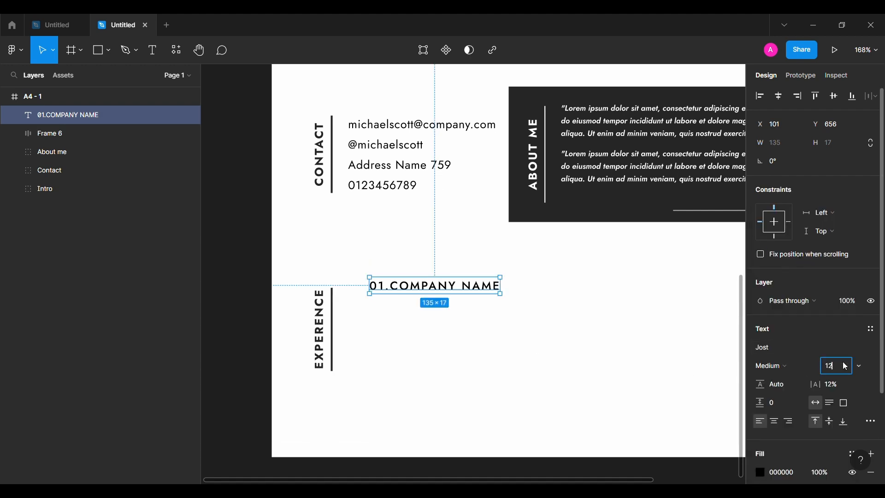
{"action": "type", "text": "10"}
{"action": "key", "text": "Return"}
{"action": "left_click", "coordinate": [842, 384]}
{"action": "type", "text": "0"}
{"action": "key", "text": "Return"}
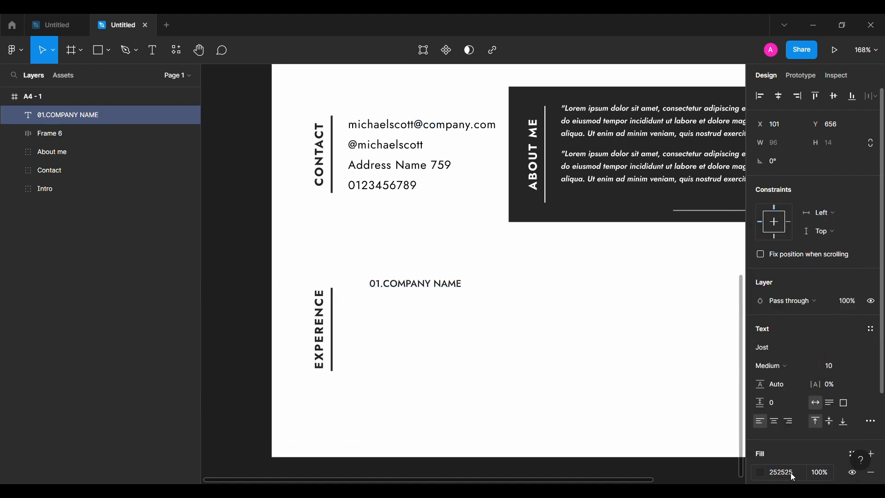
Add a text line Position (2018-2020) below the company name heading
{"action": "left_click", "coordinate": [153, 50]}
{"action": "left_click", "coordinate": [402, 323]}
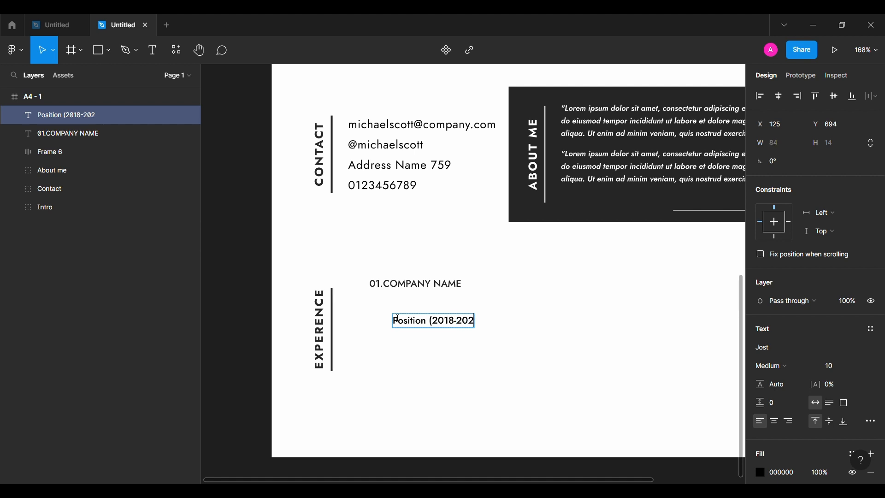
{"action": "key", "text": "Escape"}
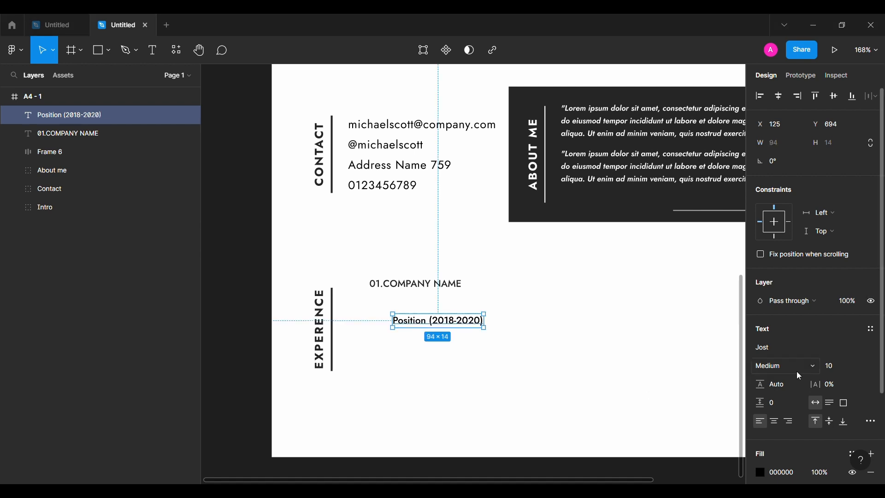
Set the position line to Regular weight and move it up closer to the company name
{"action": "left_click", "coordinate": [779, 366]}
{"action": "left_click", "coordinate": [792, 242]}
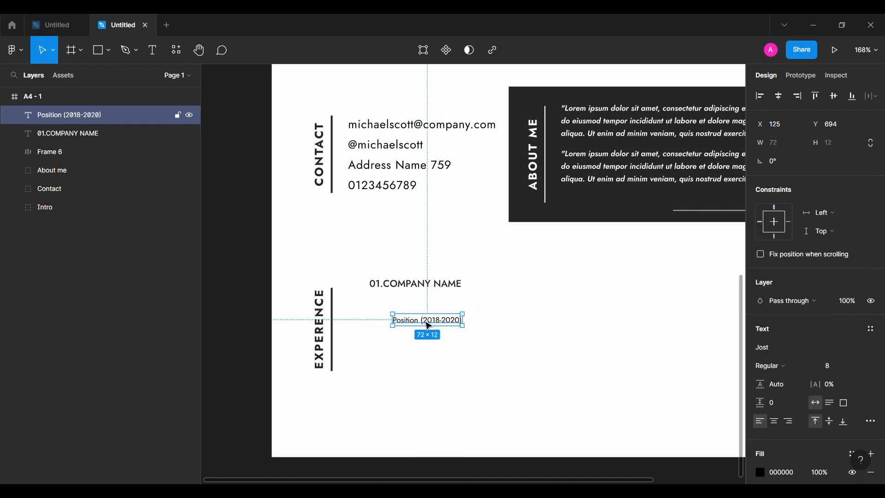
{"action": "left_click_drag", "start_coordinate": [428, 323], "coordinate": [428, 309]}
Set the position line's fill colour to 252525
{"action": "left_click", "coordinate": [783, 475]}
{"action": "type", "text": "25"}
{"action": "key", "text": "Return"}
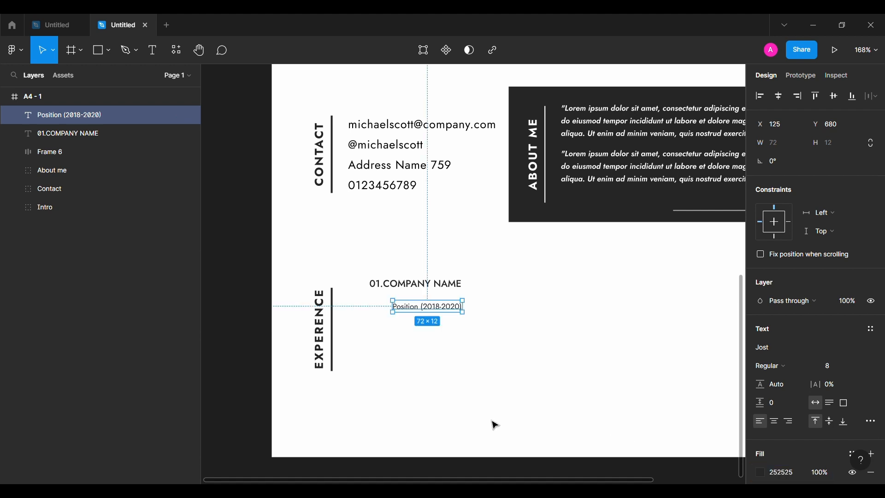
Duplicate the position line and move the copy below it
{"action": "left_click", "coordinate": [492, 420]}
{"action": "double_click", "coordinate": [416, 314]}
{"action": "key", "text": "Escape"}
{"action": "key", "text": "ctrl+d"}
{"action": "left_click_drag", "start_coordinate": [427, 308], "coordinate": [421, 332]}
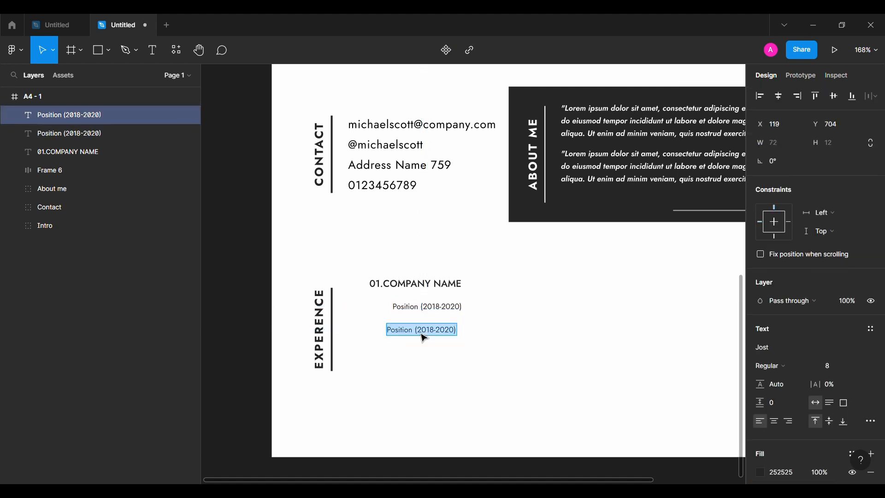
Replace the copy's text with Description of the job here
{"action": "double_click", "coordinate": [421, 331]}
{"action": "type", "text": "Description of the job here"}
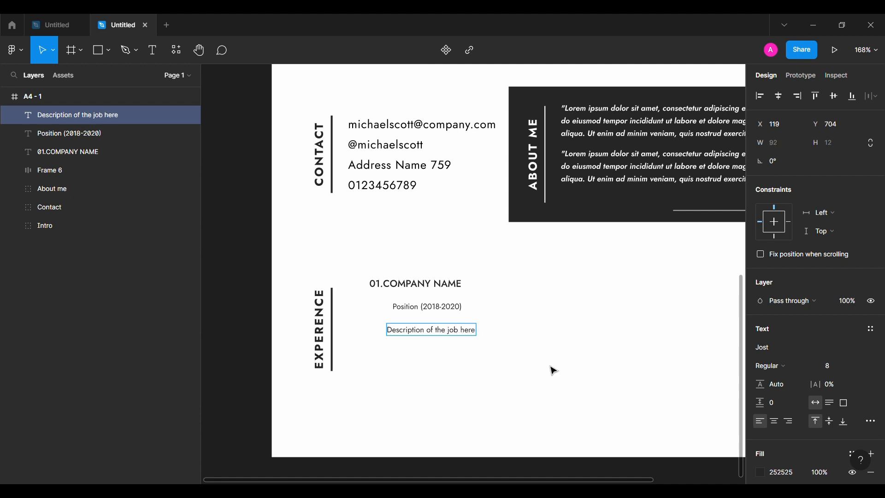
Set the job description line to SemiBold Italic with 60% fill opacity
{"action": "left_click", "coordinate": [773, 367]}
{"action": "left_click", "coordinate": [789, 403]}
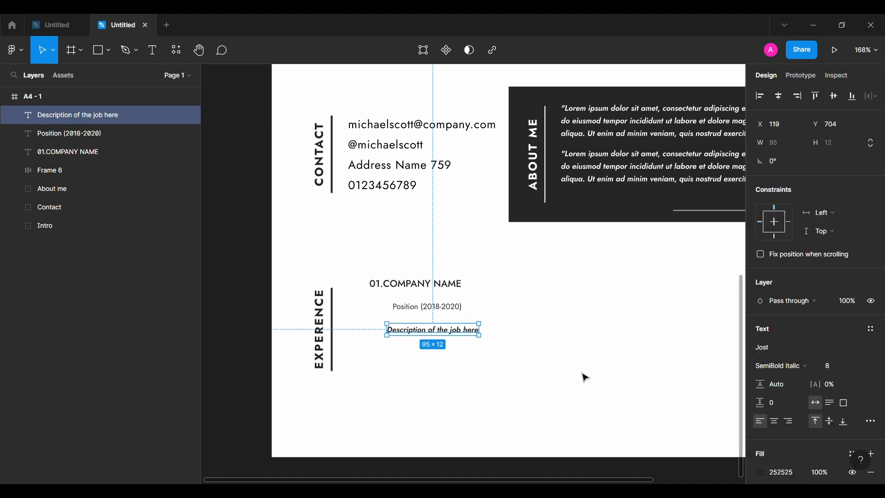
{"action": "left_click", "coordinate": [530, 364]}
{"action": "left_click", "coordinate": [461, 331]}
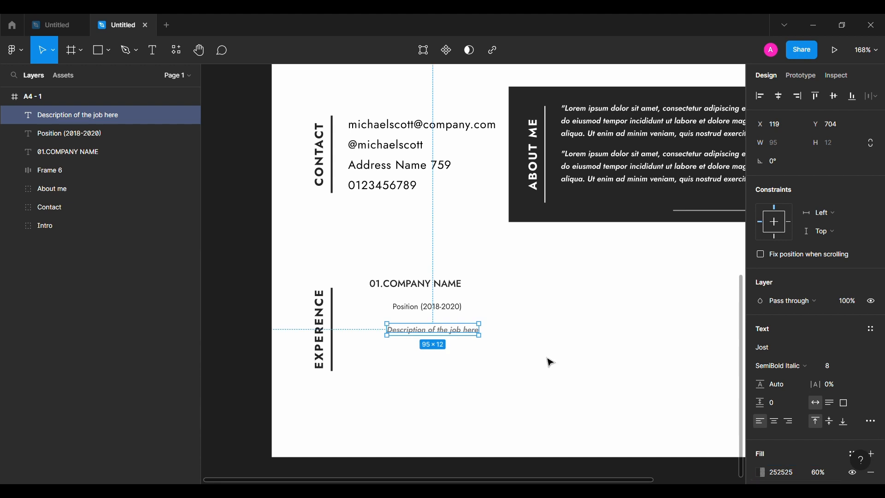
Select the three experience text lines, right-align them and set their spacing to 4
{"action": "left_click", "coordinate": [426, 307], "text": "shift"}
{"action": "left_click", "coordinate": [445, 285], "text": "shift"}
{"action": "left_click", "coordinate": [800, 97]}
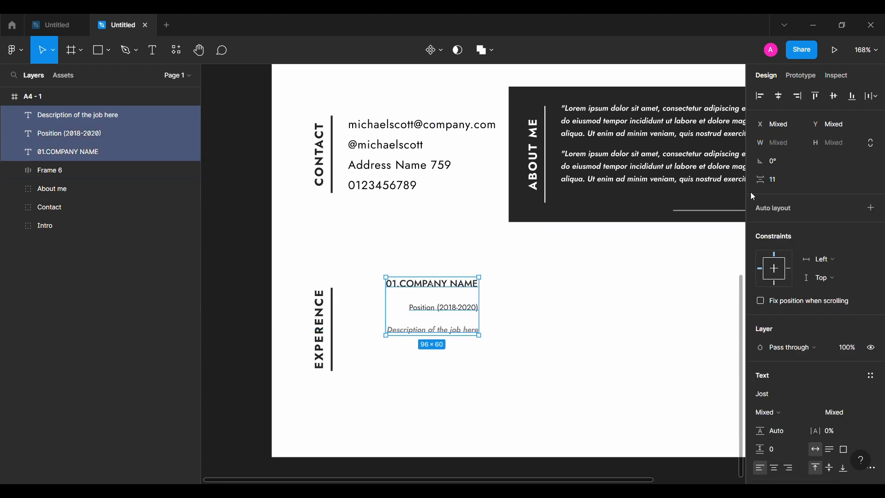
{"action": "left_click", "coordinate": [783, 180]}
{"action": "type", "text": "4"}
{"action": "key", "text": "Return"}
Group the three lines, apply vertical auto layout and set its gap to 2
{"action": "key", "text": "ctrl+g"}
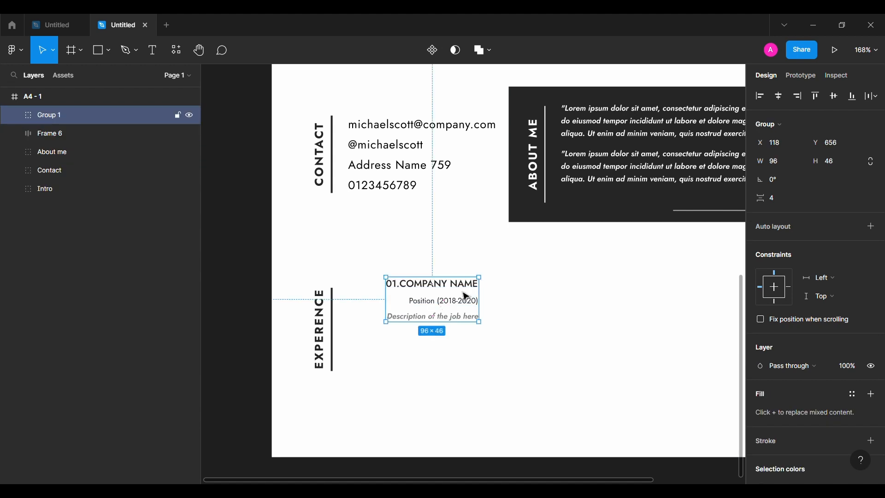
{"action": "key", "text": "shift+a"}
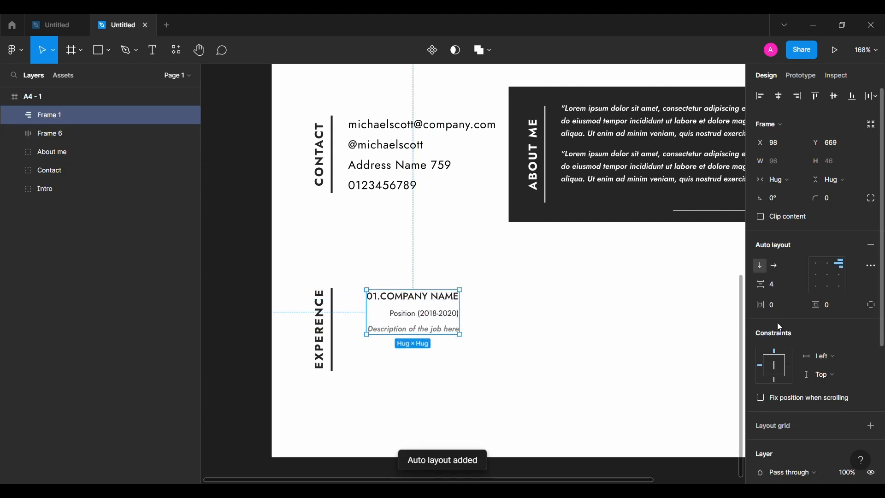
{"action": "left_click", "coordinate": [782, 279]}
{"action": "type", "text": "2"}
{"action": "key", "text": "Return"}
Duplicate the experience entry twice, stacking the copies below the first
{"action": "left_click_drag", "start_coordinate": [447, 321], "coordinate": [444, 363], "text": "alt"}
{"action": "left_click_drag", "start_coordinate": [444, 364], "coordinate": [445, 414], "text": "alt"}
{"action": "left_click", "coordinate": [442, 368], "text": "shift"}
Renumber the second and third entries' headings to 02 and 03
{"action": "double_click", "coordinate": [380, 351]}
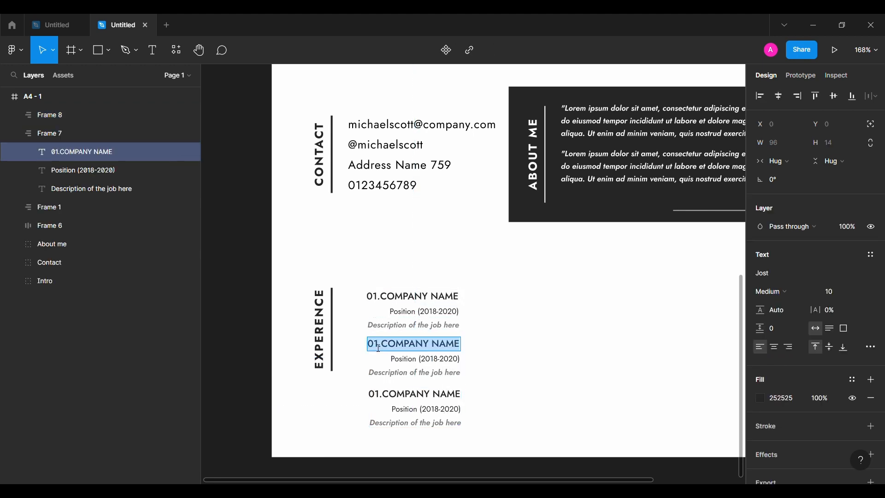
{"action": "left_click", "coordinate": [379, 349]}
{"action": "key", "text": "BackSpace"}
{"action": "type", "text": "2"}
{"action": "left_click", "coordinate": [381, 397]}
{"action": "key", "text": "BackSpace"}
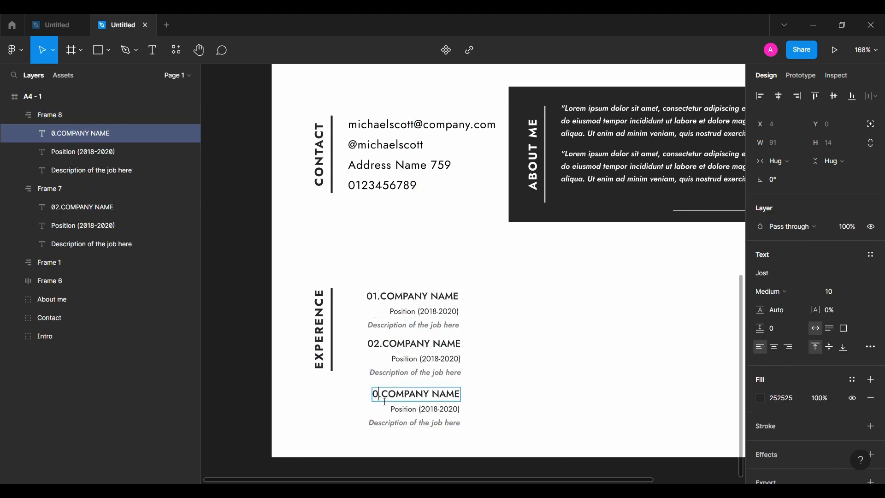
{"action": "type", "text": "3"}
{"action": "key", "text": "Escape"}
{"action": "key", "text": "Escape"}
Wrap the three experience entries in a vertical auto layout frame with a gap of 8
{"action": "left_click", "coordinate": [442, 311], "text": "shift"}
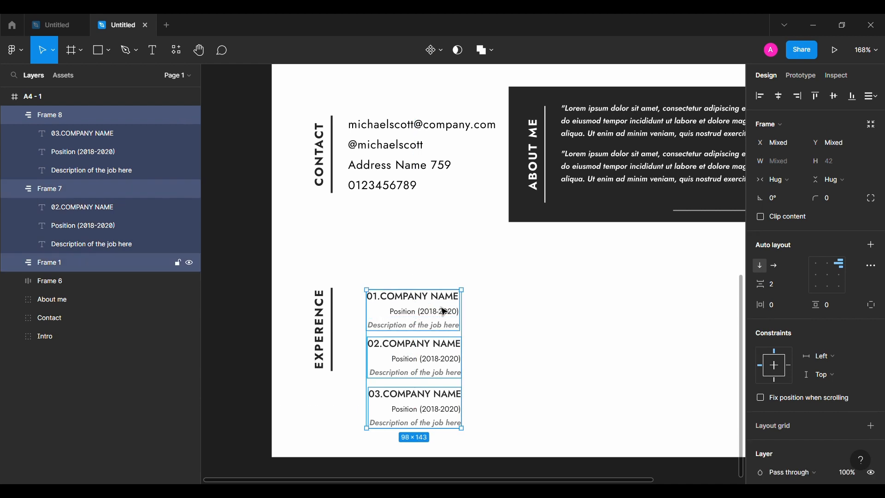
{"action": "key", "text": "shift+a"}
{"action": "key", "text": "Down"}
{"action": "key", "text": "Return"}
{"action": "scroll", "coordinate": [438, 276], "scroll_direction": "down", "scroll_amount": 1}
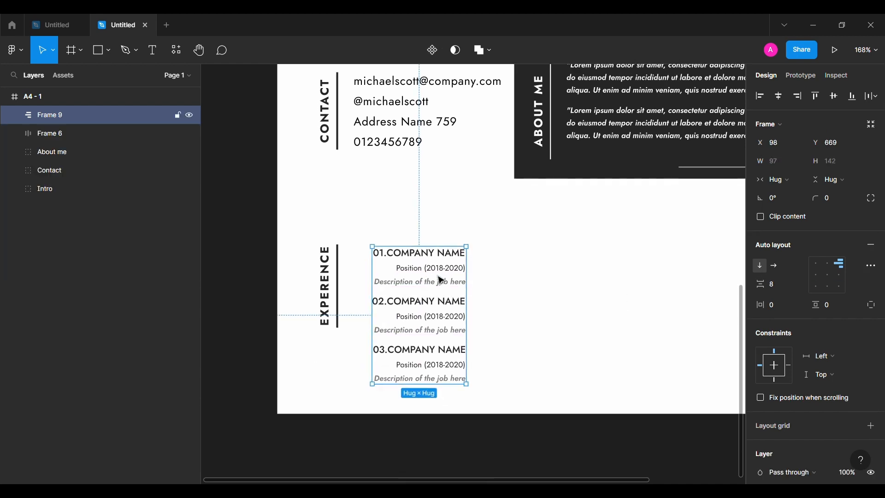
Center the entries frame vertically against the EXPERENCE bar and group them together
{"action": "left_click", "coordinate": [325, 281], "text": "shift"}
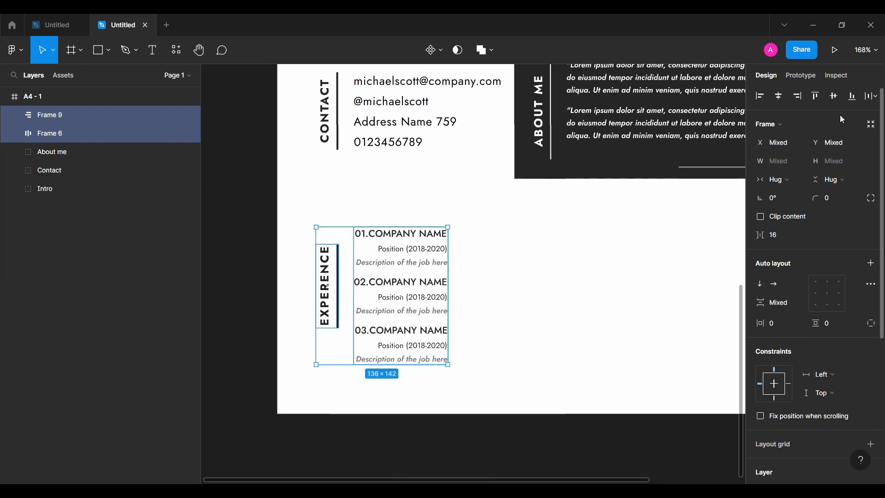
{"action": "left_click", "coordinate": [836, 98]}
{"action": "key", "text": "ctrl+g"}
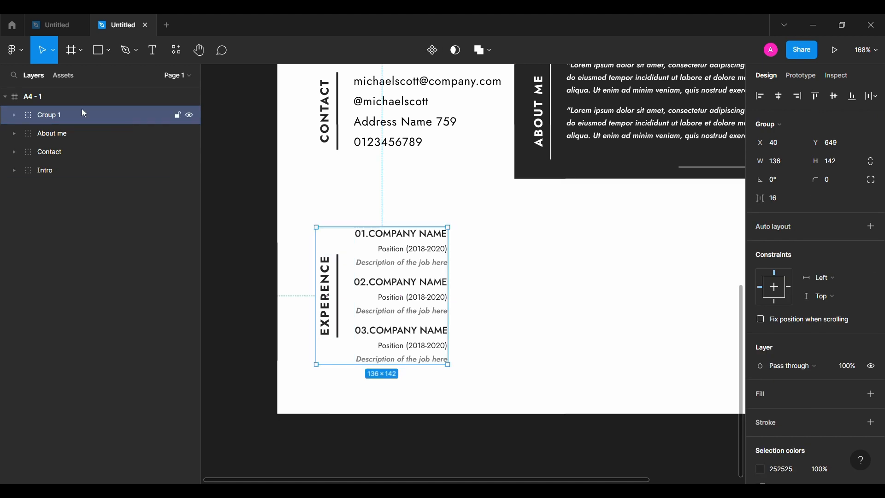
Rename the new group to Experence
{"action": "double_click", "coordinate": [84, 114]}
{"action": "type", "text": "Experence"}
{"action": "key", "text": "Return"}
{"action": "left_click", "coordinate": [252, 265]}
{"action": "scroll", "coordinate": [255, 267], "scroll_direction": "down", "scroll_amount": 3}
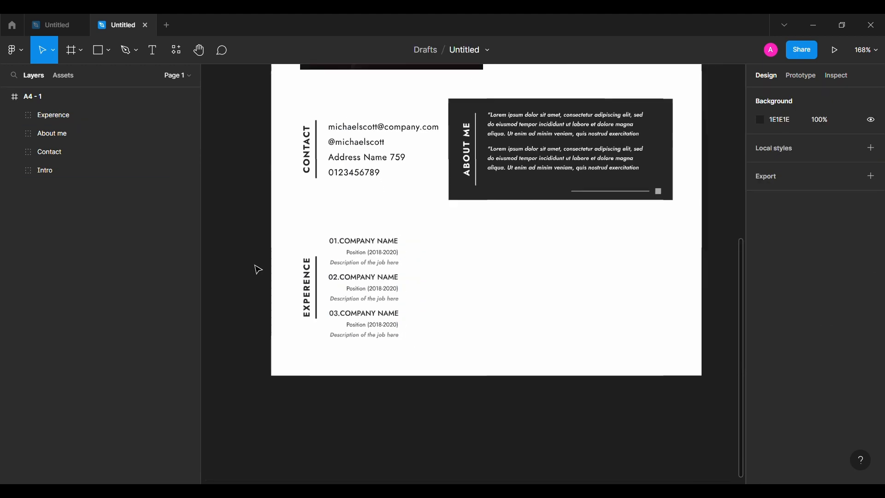
Nudge the Experence group up by 10 pixels
{"action": "left_click", "coordinate": [350, 277]}
{"action": "key", "text": "alt"}
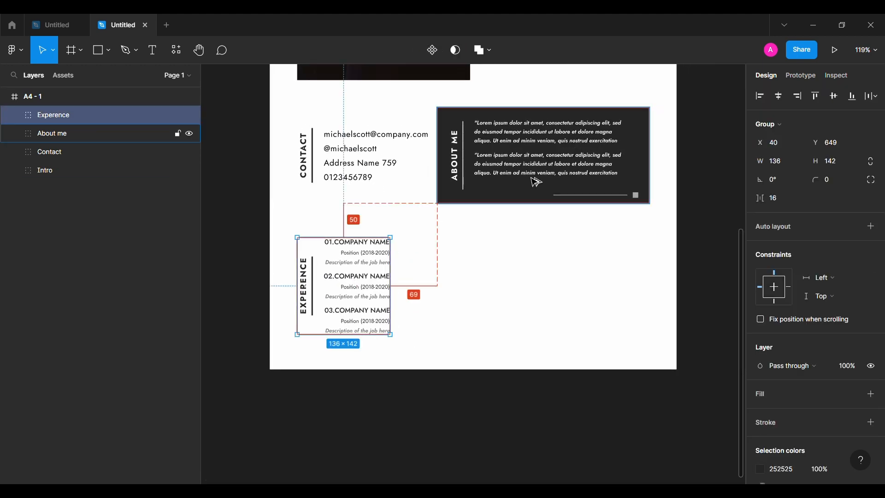
{"action": "key", "text": "shift+Up"}
Duplicate the EXPERENCE label frame to the right of the experience list and move it out of the group
{"action": "left_click", "coordinate": [252, 277]}
{"action": "double_click", "coordinate": [311, 274]}
{"action": "left_click_drag", "start_coordinate": [311, 274], "coordinate": [341, 264], "text": "alt"}
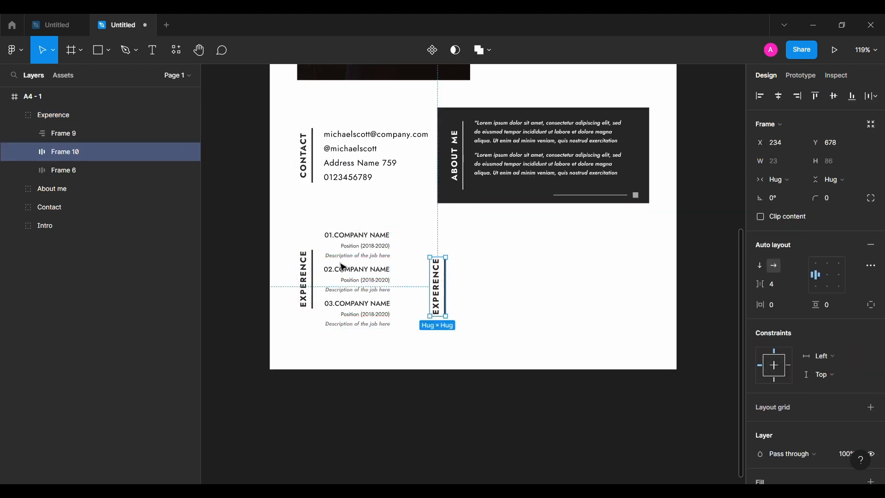
{"action": "left_click_drag", "start_coordinate": [82, 114], "coordinate": [83, 109]}
Change the copied label's text to EDUCATION
{"action": "double_click", "coordinate": [439, 292]}
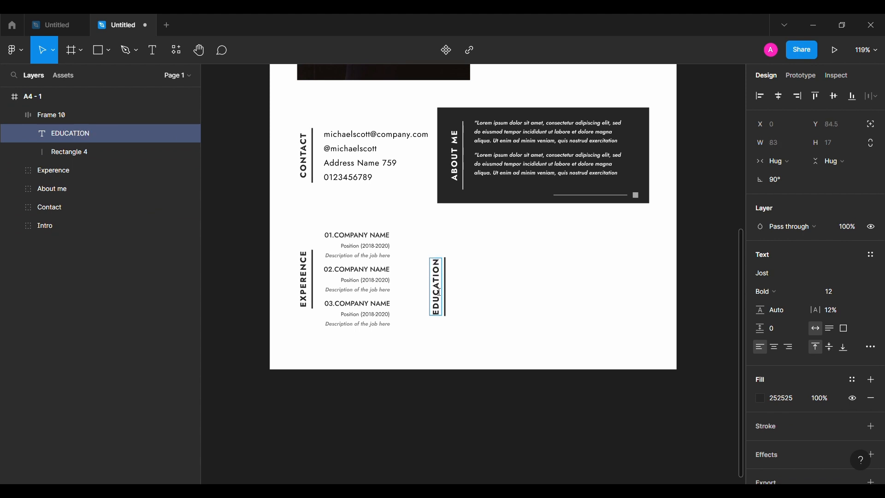
{"action": "key", "text": "Escape"}
{"action": "key", "text": "Tab"}
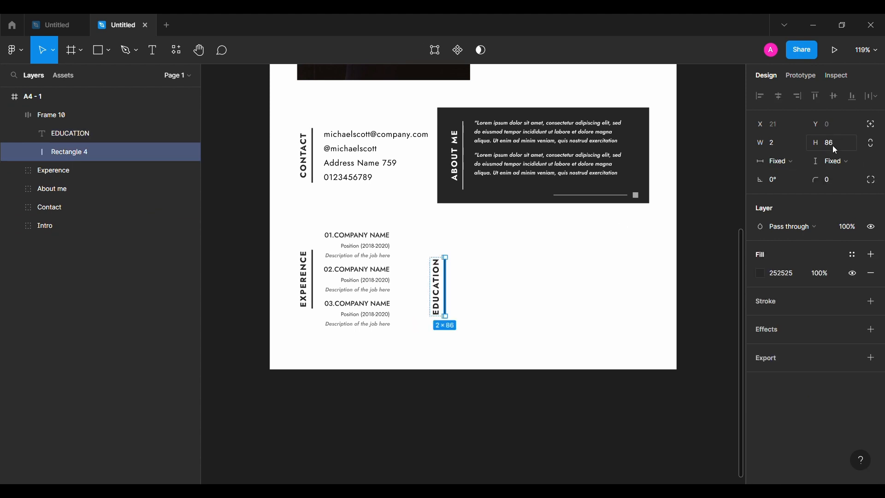
{"action": "left_click", "coordinate": [484, 299]}
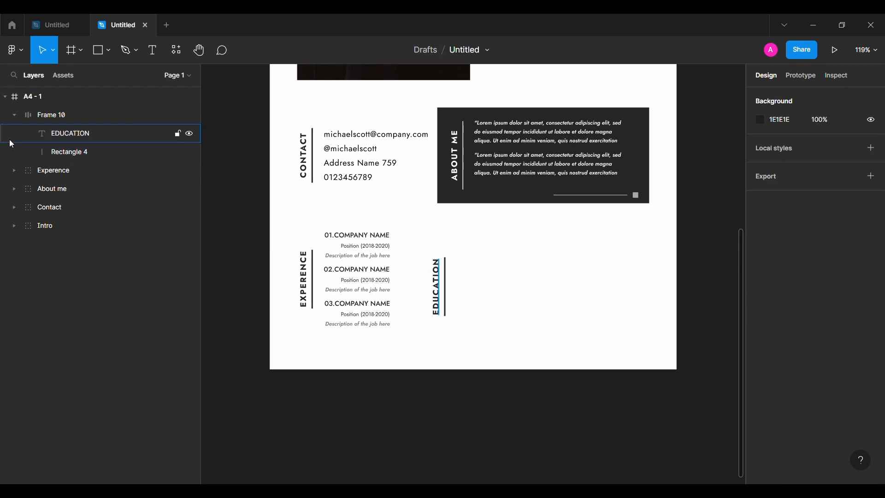
{"action": "left_click", "coordinate": [14, 115]}
Add a text Master of Design (2018-2020) beside the EDUCATION bar
{"action": "key", "text": "t"}
{"action": "left_click", "coordinate": [475, 267]}
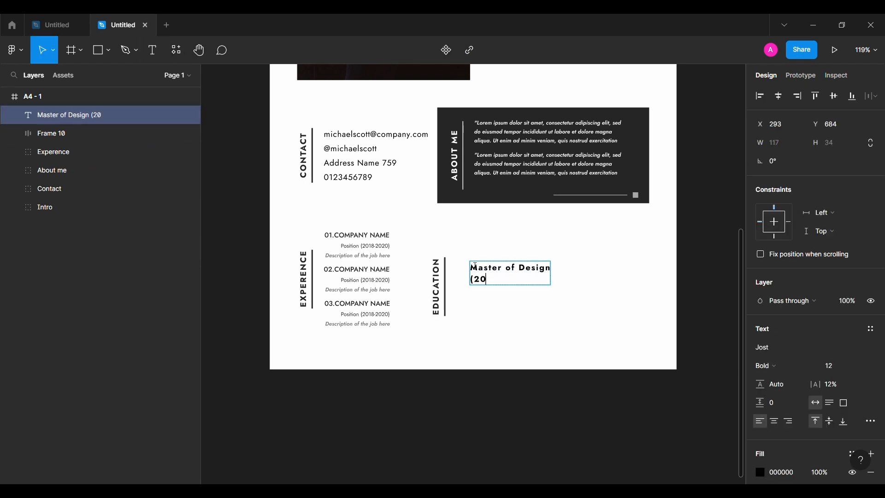
{"action": "key", "text": "Escape"}
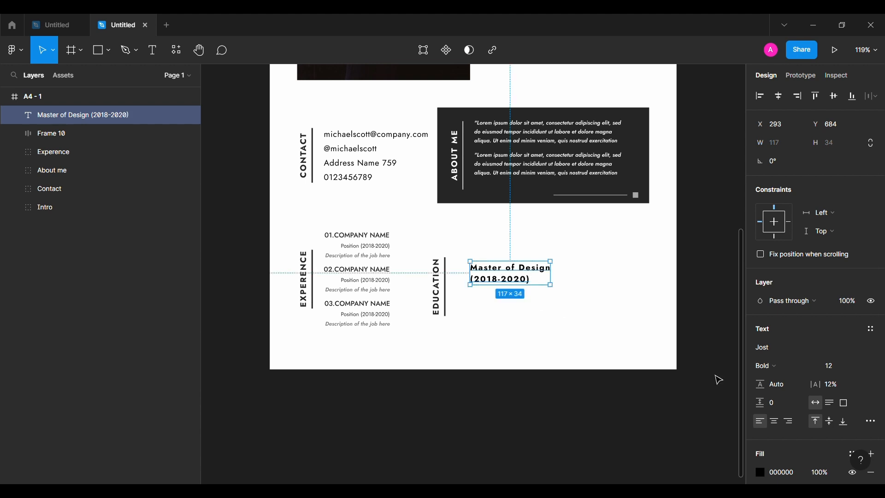
Center-align the degree text and set its font size to 10 with 0% letter spacing
{"action": "left_click", "coordinate": [775, 421]}
{"action": "left_click", "coordinate": [792, 473]}
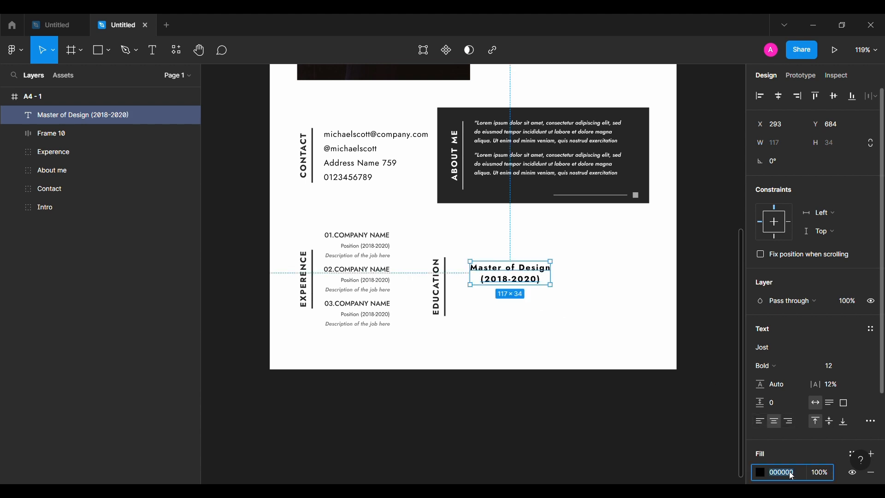
{"action": "type", "text": "10"}
{"action": "key", "text": "Return"}
{"action": "left_click", "coordinate": [840, 385]}
{"action": "type", "text": "0"}
{"action": "key", "text": "Return"}
Move the degree text up slightly and change its font weight
{"action": "left_click_drag", "start_coordinate": [520, 273], "coordinate": [502, 267]}
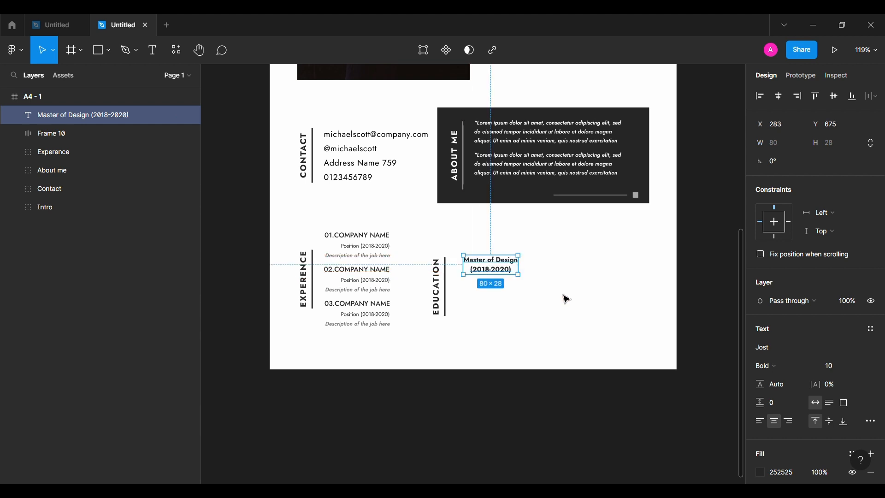
{"action": "left_click", "coordinate": [767, 366]}
{"action": "left_click", "coordinate": [789, 268]}
Paste a Lorem ipsum text block below the degree text
{"action": "left_click", "coordinate": [592, 301]}
{"action": "scroll", "coordinate": [500, 306], "scroll_direction": "up", "scroll_amount": 4}
{"action": "scroll", "coordinate": [466, 292], "scroll_direction": "right", "scroll_amount": 3}
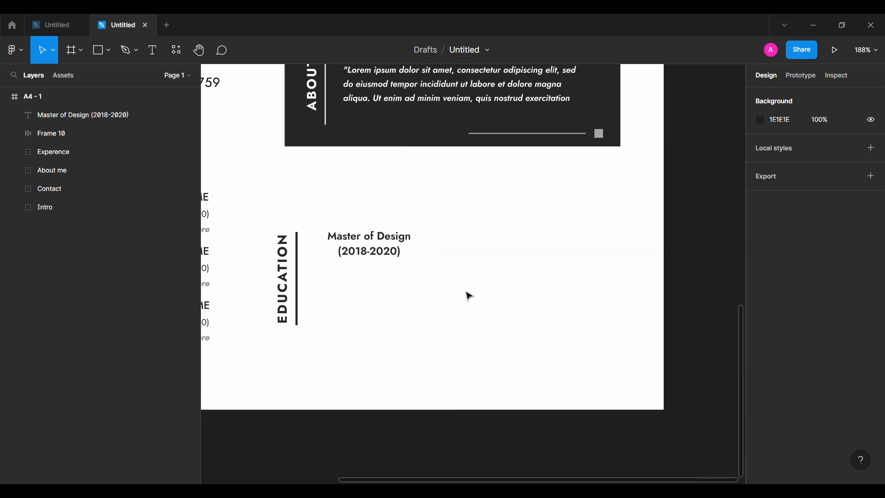
{"action": "key", "text": "t"}
{"action": "left_click", "coordinate": [346, 282]}
{"action": "type", "text": "Lorem ipsum dolor sit amet, consectetur adipiscing elit, sed do eiusmod tempor aliqua."}
{"action": "key", "text": "Escape"}
{"action": "left_click_drag", "start_coordinate": [345, 305], "coordinate": [386, 300]}
Set the pasted Lorem ipsum text to SemiBold Italic
{"action": "left_click", "coordinate": [369, 245], "text": "shift"}
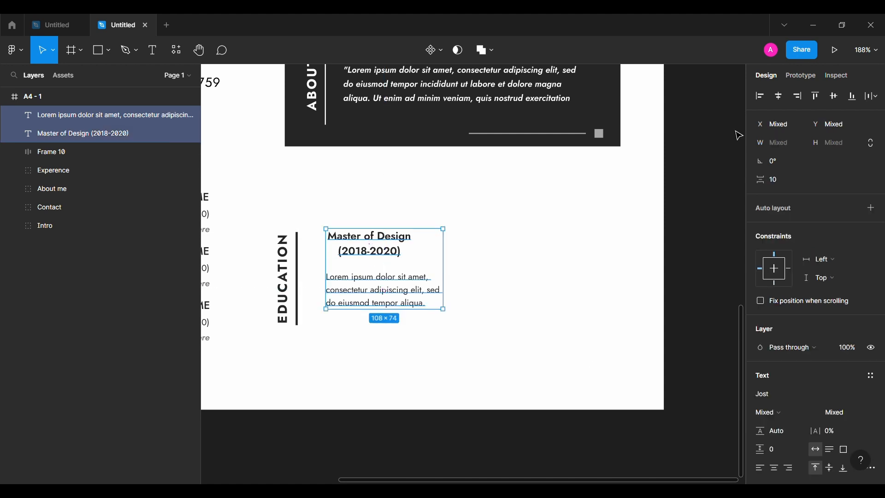
{"action": "double_click", "coordinate": [392, 310]}
{"action": "left_click", "coordinate": [772, 368]}
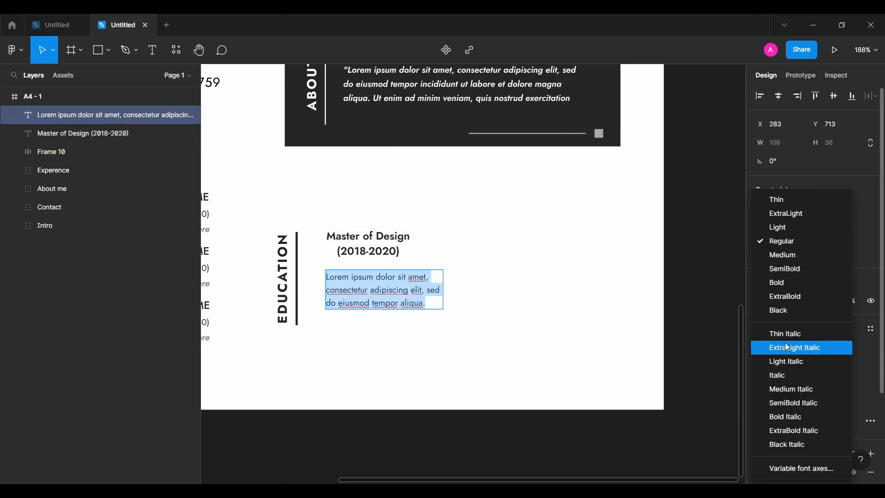
{"action": "left_click", "coordinate": [775, 399]}
{"action": "key", "text": "Escape"}
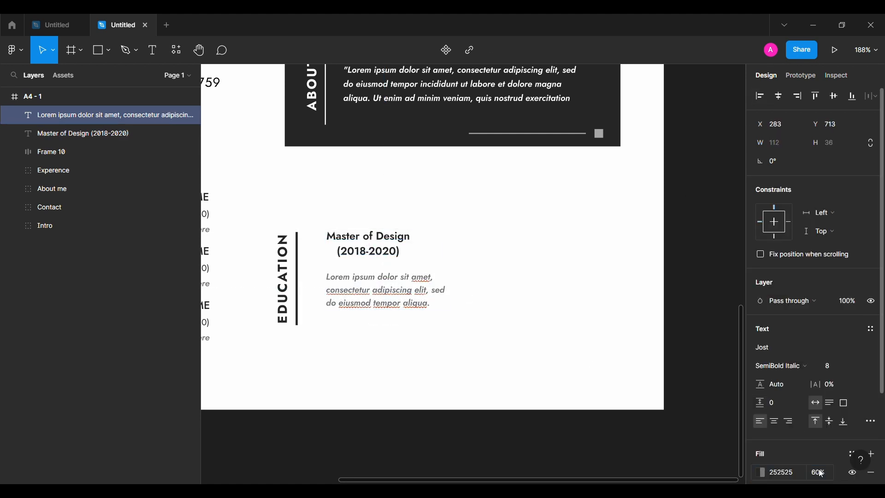
Wrap the degree and description texts in a vertical auto layout frame
{"action": "left_click", "coordinate": [328, 255]}
{"action": "left_click", "coordinate": [348, 295], "text": "shift"}
{"action": "key", "text": "shift+a"}
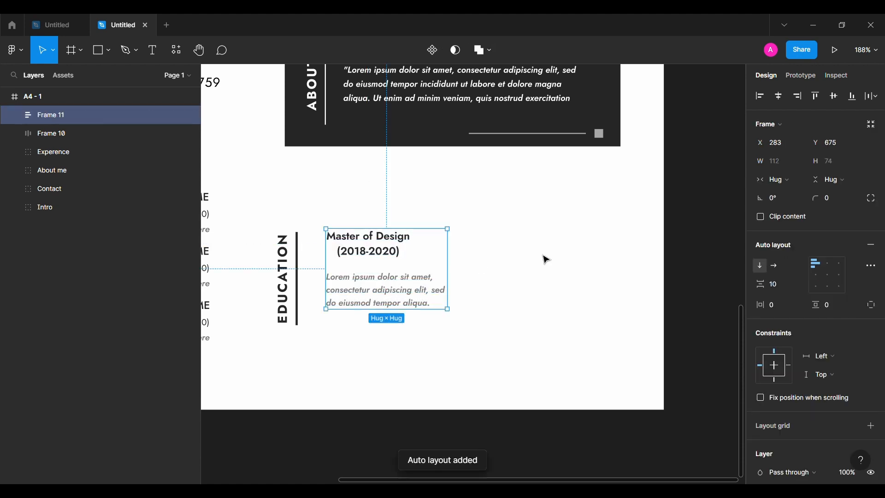
Set the degree-and-description frame to zero spacing with left alignment, and nudge it left toward the Education heading
{"action": "left_click", "coordinate": [828, 276]}
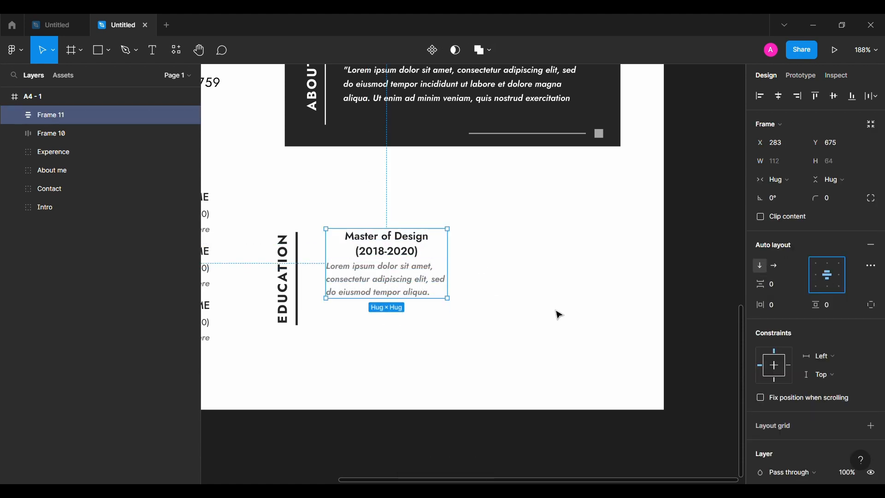
{"action": "key", "text": "alt+a"}
{"action": "key", "text": "Right"}
{"action": "left_click", "coordinate": [349, 357]}
{"action": "left_click", "coordinate": [349, 285]}
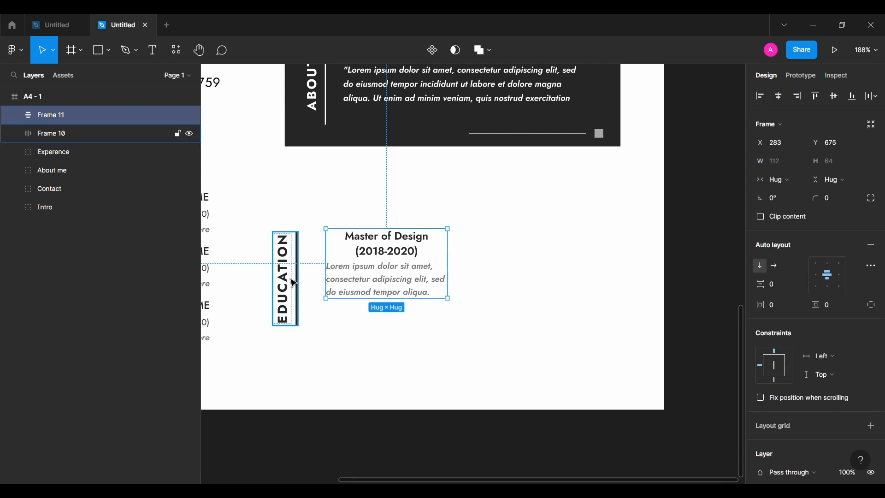
{"action": "key", "text": "shift+Left"}
{"action": "double_click", "coordinate": [400, 289]}
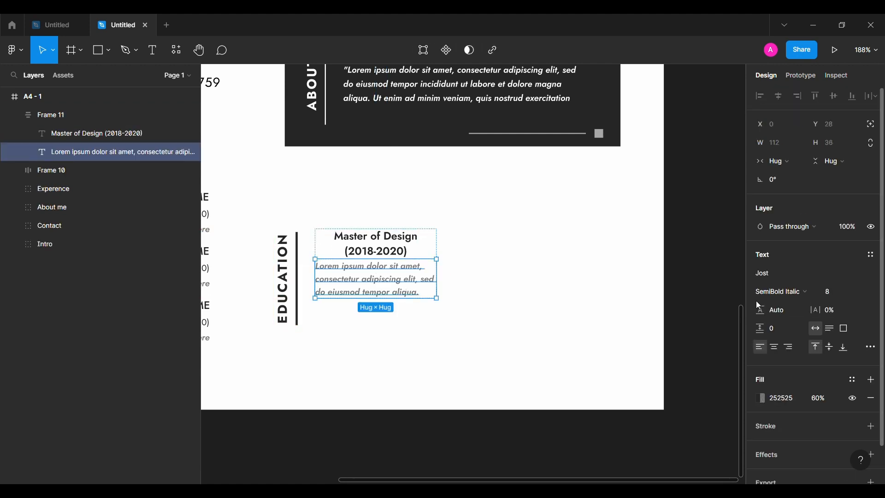
{"action": "left_click", "coordinate": [408, 243], "text": "shift"}
{"action": "left_click", "coordinate": [20, 115]}
{"action": "left_click", "coordinate": [815, 275]}
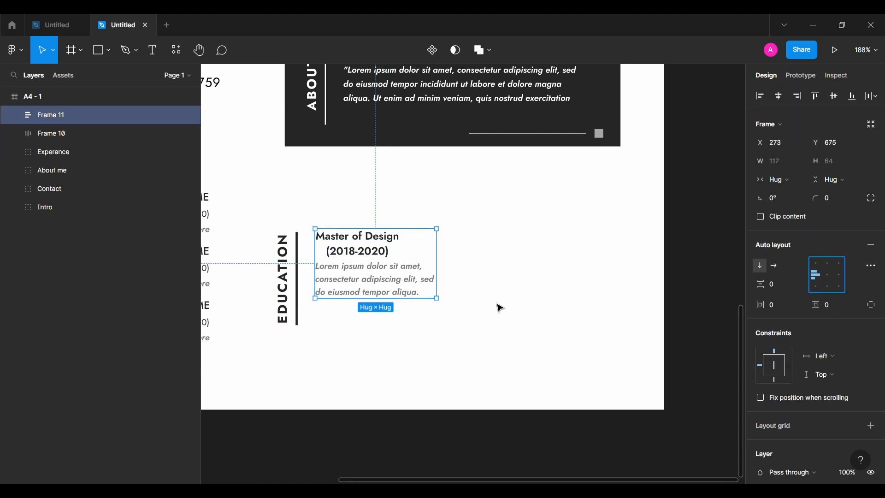
Left-align the Master of Design degree text
{"action": "double_click", "coordinate": [385, 251]}
{"action": "left_click", "coordinate": [759, 348]}
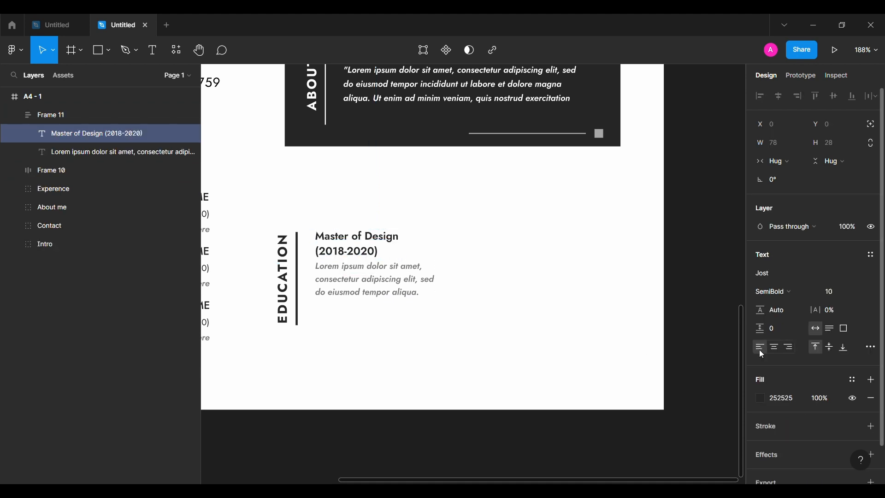
{"action": "left_click", "coordinate": [518, 307]}
Duplicate the education entry and place the copy directly below the first one
{"action": "left_click_drag", "start_coordinate": [383, 281], "coordinate": [417, 310]}
{"action": "double_click", "coordinate": [427, 254]}
{"action": "left_click", "coordinate": [561, 258]}
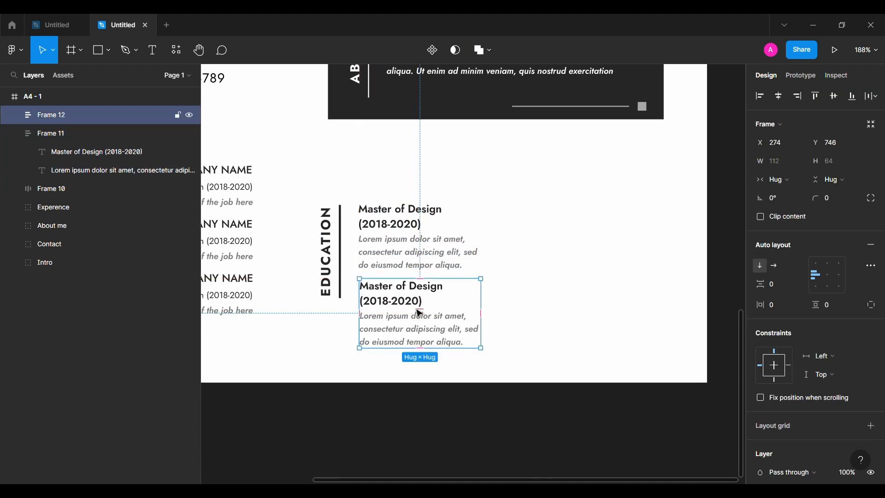
Change the copied degree title to "Bachelor of Design (2018-2020)"
{"action": "double_click", "coordinate": [395, 293]}
{"action": "type", "text": "Bachelo"}
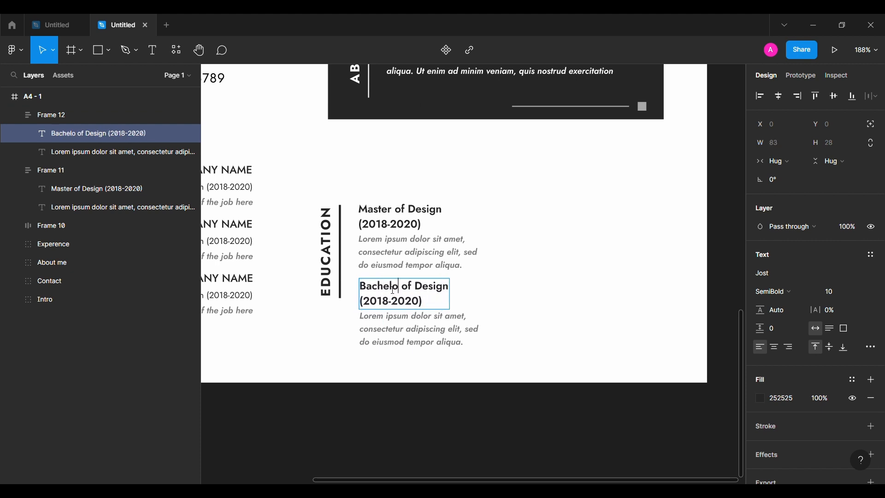
{"action": "type", "text": "r"}
{"action": "key", "text": "Escape"}
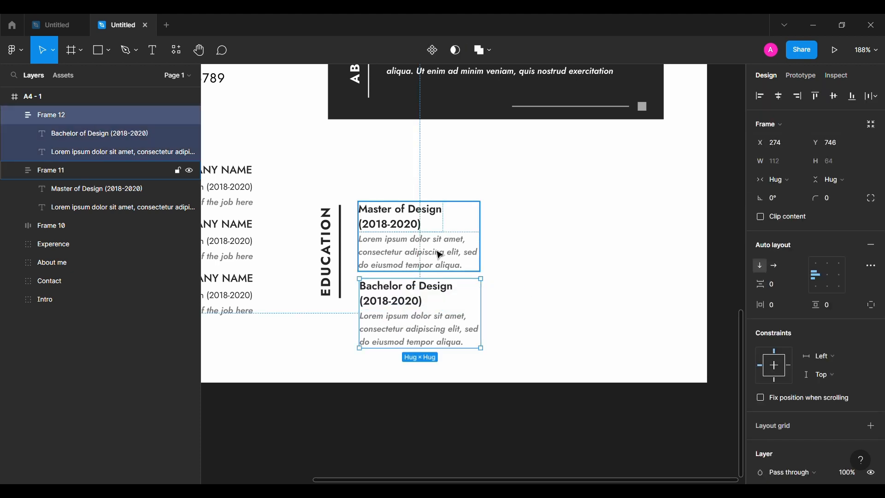
{"action": "left_click", "coordinate": [438, 253], "text": "shift"}
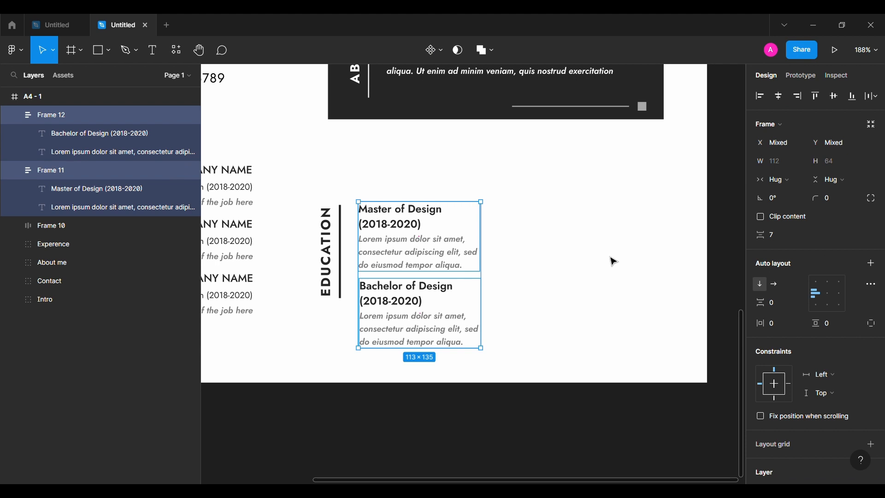
{"action": "left_click", "coordinate": [14, 115]}
{"action": "left_click", "coordinate": [14, 134]}
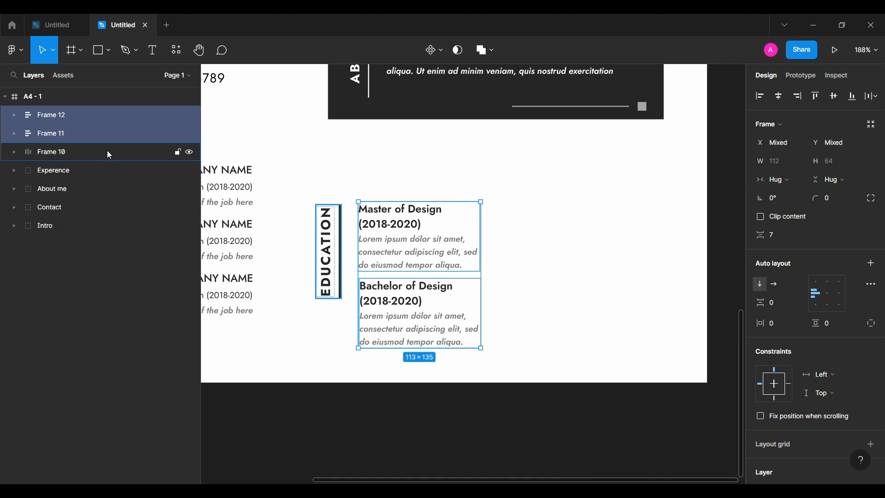
{"action": "left_click", "coordinate": [135, 153], "text": "shift"}
{"action": "left_click", "coordinate": [817, 98]}
{"action": "key", "text": "ctrl+z"}
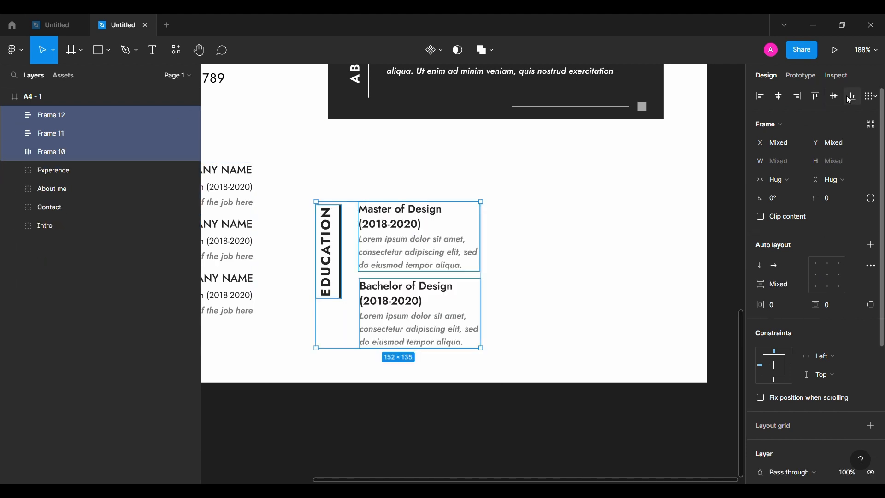
{"action": "left_click", "coordinate": [834, 96]}
{"action": "key", "text": "ctrl+z"}
Group the two education entries and align them to the vertical center of the Education heading
{"action": "left_click", "coordinate": [466, 332]}
{"action": "left_click", "coordinate": [429, 239], "text": "shift"}
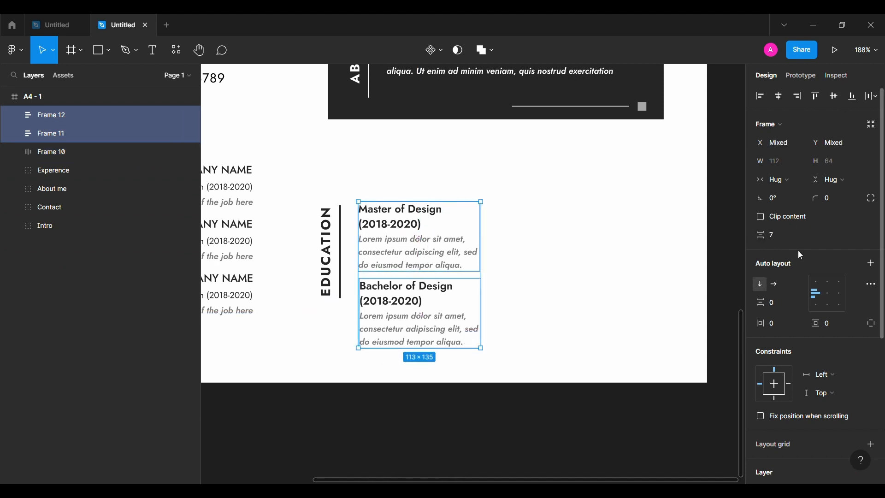
{"action": "key", "text": "ctrl+g"}
{"action": "left_click", "coordinate": [55, 134], "text": "shift"}
{"action": "left_click", "coordinate": [835, 98]}
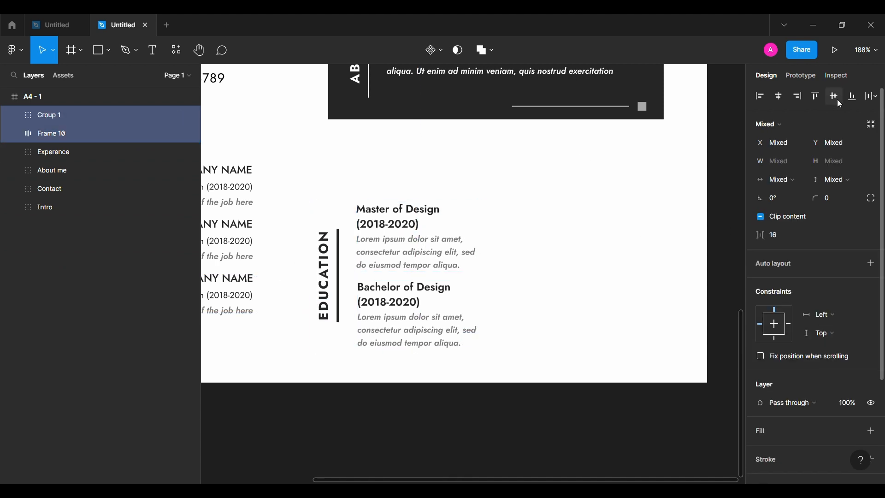
Move the Education section beside the Experience section and duplicate its heading further to the right
{"action": "left_click_drag", "start_coordinate": [396, 230], "coordinate": [393, 191]}
{"action": "scroll", "coordinate": [433, 114], "scroll_direction": "left", "scroll_amount": 2}
{"action": "scroll", "coordinate": [433, 113], "scroll_direction": "down", "scroll_amount": 1}
{"action": "key", "text": "alt"}
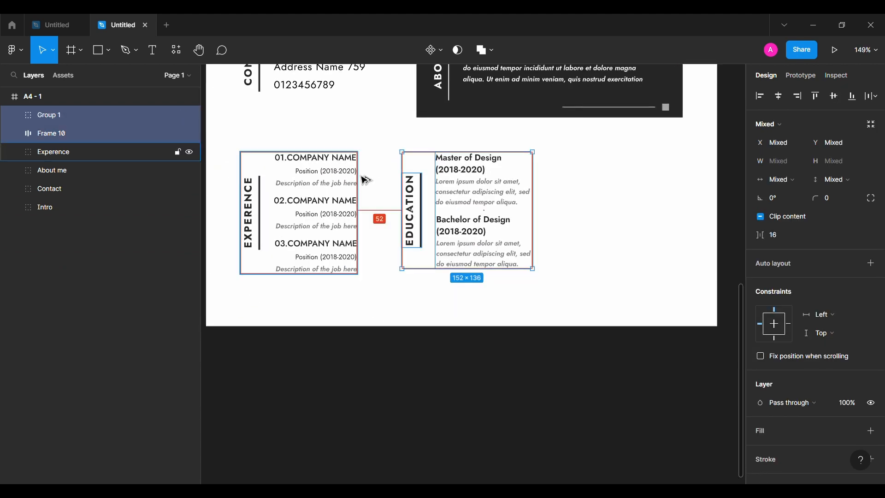
{"action": "left_click", "coordinate": [387, 294]}
{"action": "scroll", "coordinate": [387, 294], "scroll_direction": "down", "scroll_amount": 1}
{"action": "left_click", "coordinate": [408, 226]}
{"action": "left_click_drag", "start_coordinate": [408, 225], "coordinate": [581, 227], "text": "alt"}
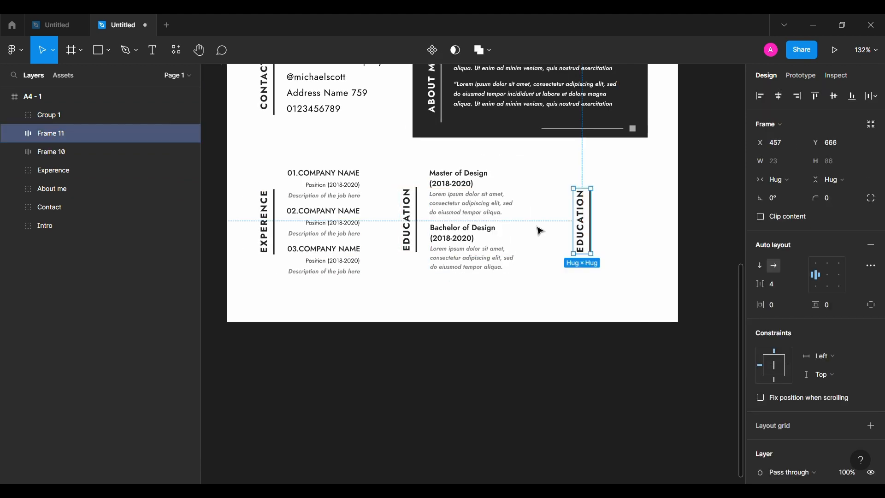
Group the Education heading with its entries and name the group "Education"
{"action": "left_click", "coordinate": [461, 207]}
{"action": "left_click", "coordinate": [408, 221], "text": "shift"}
{"action": "key", "text": "ctrl+g"}
{"action": "double_click", "coordinate": [90, 112]}
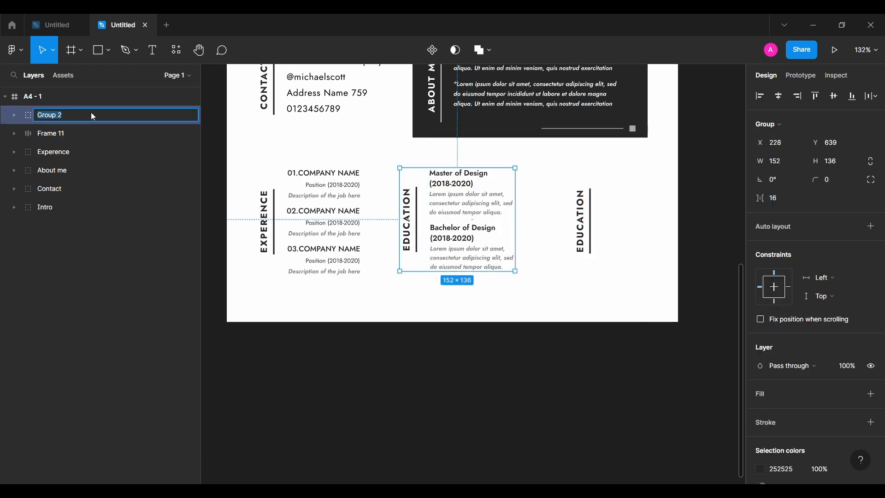
{"action": "type", "text": "Education"}
{"action": "key", "text": "Return"}
Bring the duplicated heading forward and change its text to "Skills"
{"action": "left_click", "coordinate": [73, 132]}
{"action": "key", "text": "ctrl+]"}
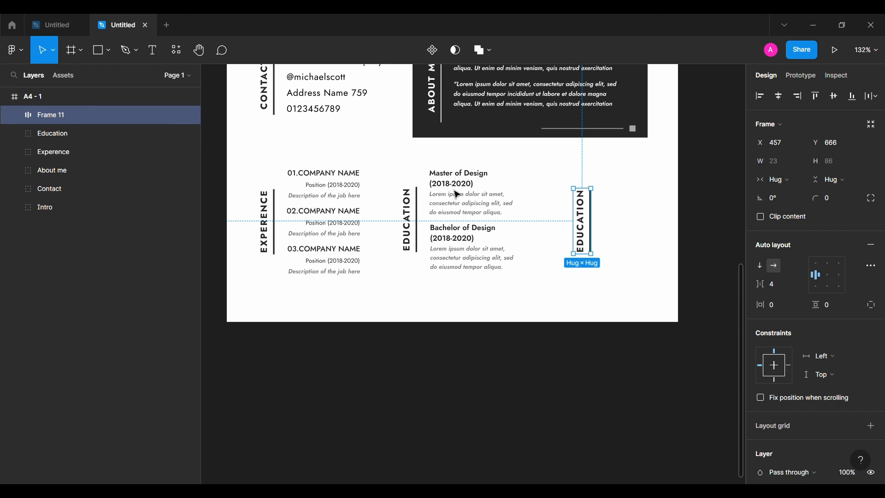
{"action": "double_click", "coordinate": [590, 226]}
{"action": "type", "text": "Skills"}
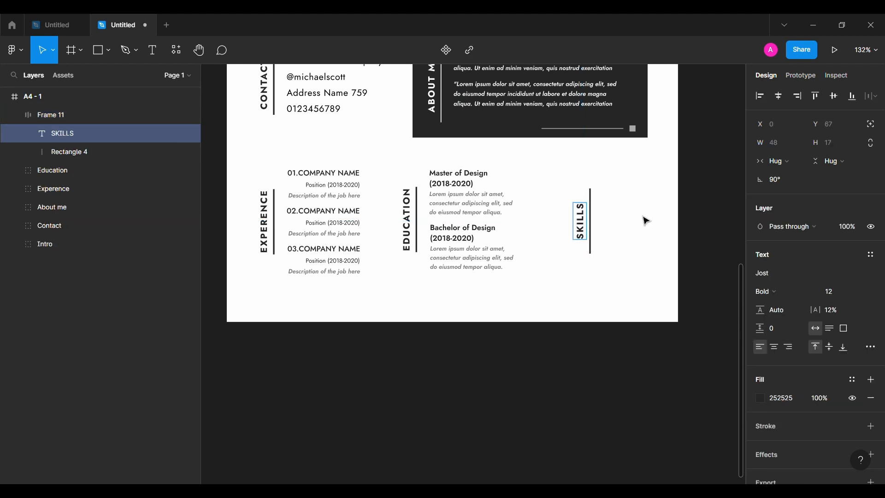
{"action": "key", "text": "Escape"}
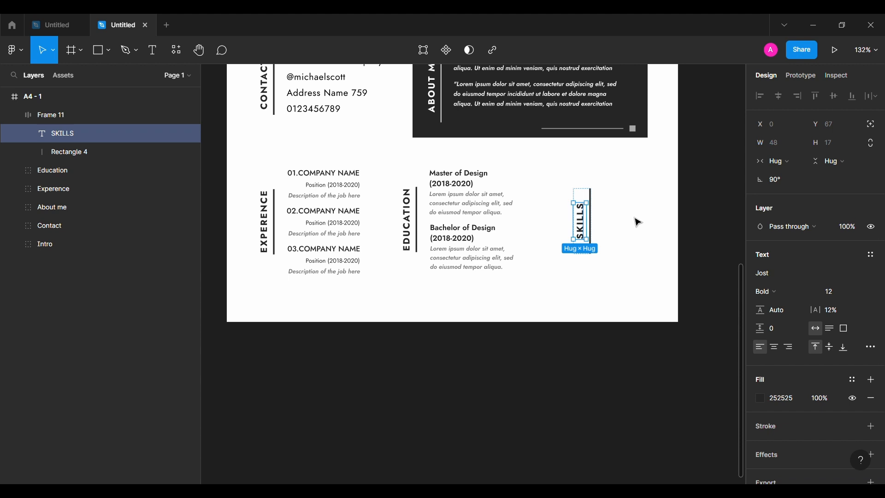
Shorten the Skills heading's vertical bar and move the heading down and left
{"action": "left_click", "coordinate": [69, 151]}
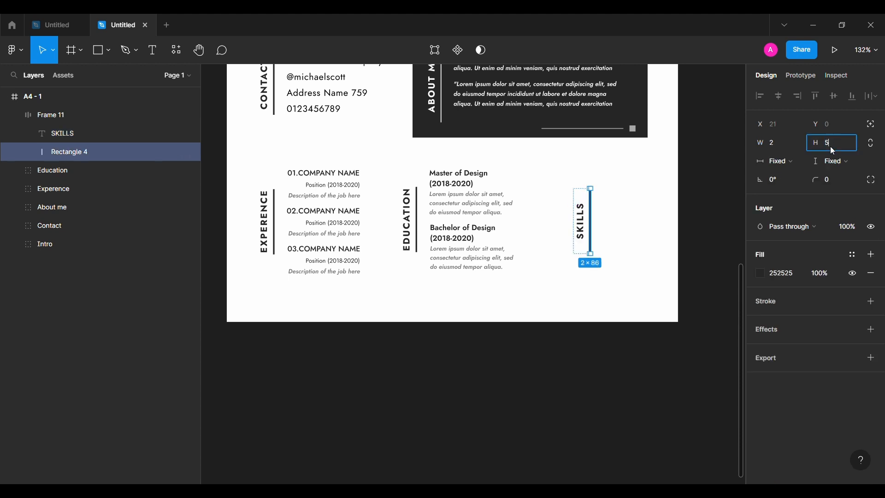
{"action": "left_click", "coordinate": [601, 220]}
{"action": "left_click_drag", "start_coordinate": [581, 223], "coordinate": [563, 240]}
{"action": "left_click", "coordinate": [523, 271]}
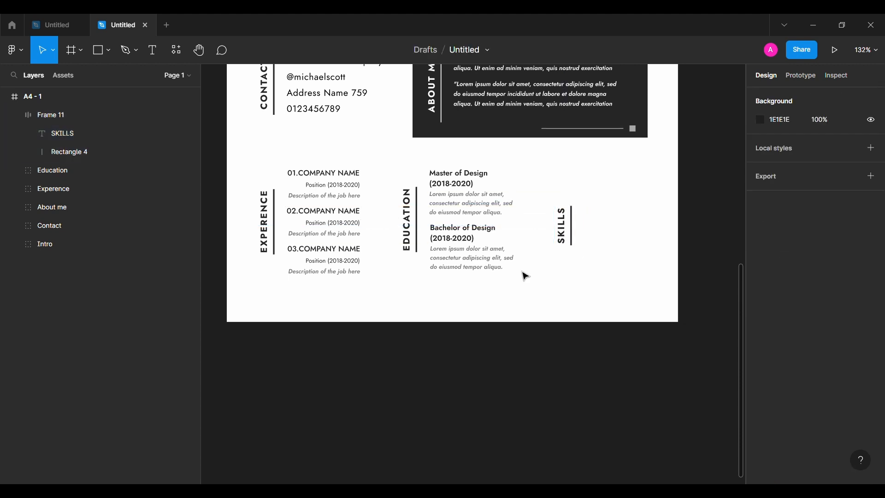
Add an "Adobe Xd" text beside the Skills heading in Medium weight, size 10, with fill 252525
{"action": "left_click", "coordinate": [153, 50]}
{"action": "left_click", "coordinate": [598, 197]}
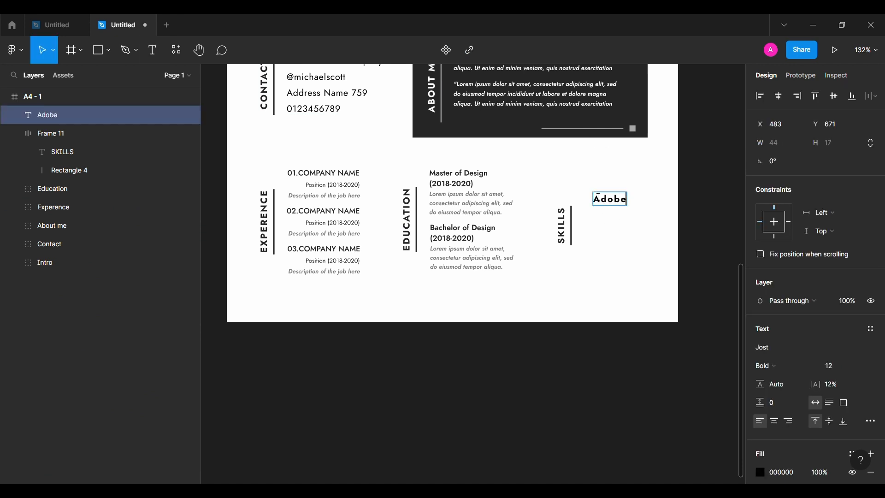
{"action": "key", "text": "Escape"}
{"action": "left_click", "coordinate": [768, 365]}
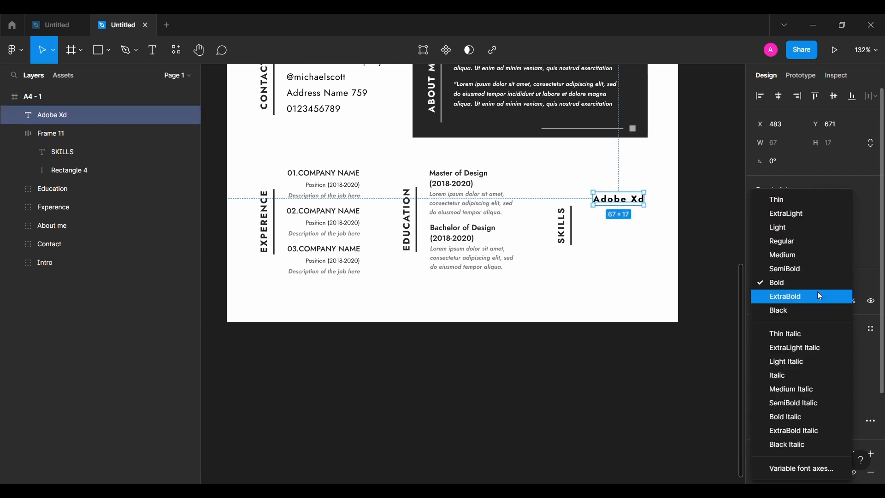
{"action": "left_click", "coordinate": [819, 254]}
{"action": "left_click", "coordinate": [839, 367]}
{"action": "type", "text": "10"}
{"action": "key", "text": "Return"}
{"action": "left_click", "coordinate": [769, 478]}
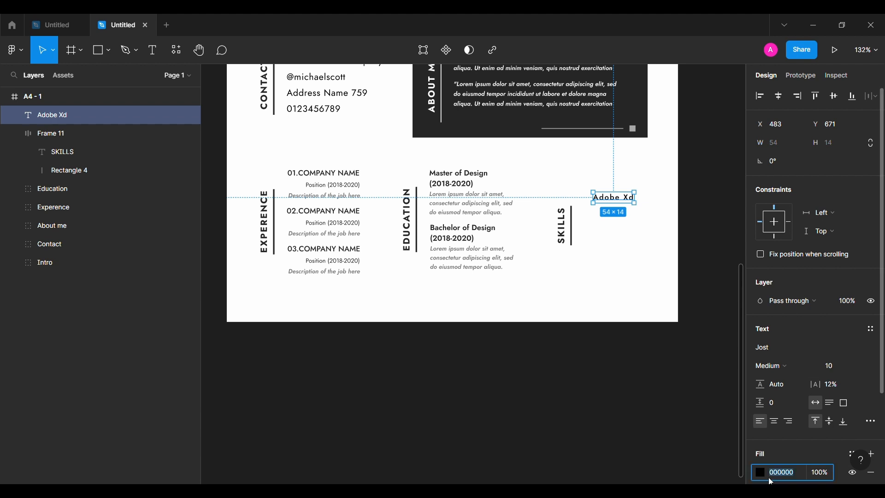
{"action": "type", "text": "252525"}
{"action": "key", "text": "Return"}
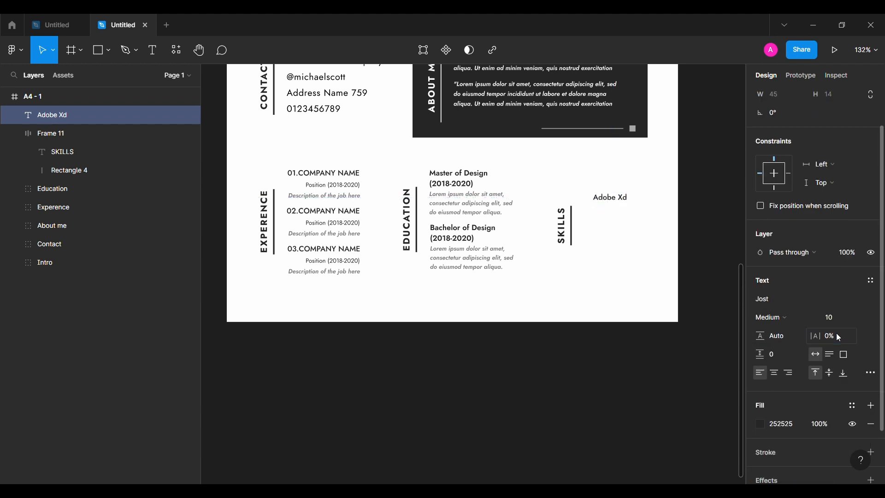
Draw an 80 × 4 bar under Adobe Xd filled with 252525 at 20% opacity
{"action": "left_click", "coordinate": [705, 288]}
{"action": "scroll", "coordinate": [705, 289], "scroll_direction": "up", "scroll_amount": 5}
{"action": "scroll", "coordinate": [706, 289], "scroll_direction": "up", "scroll_amount": 1}
{"action": "left_click", "coordinate": [97, 50]}
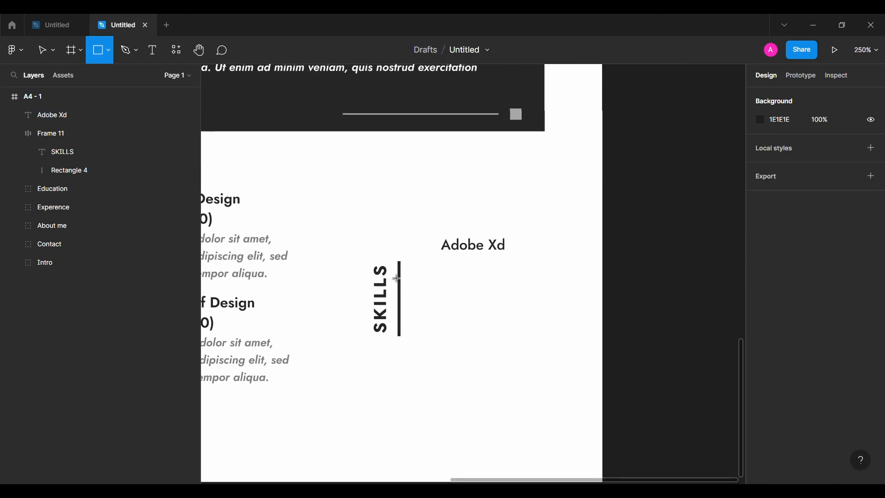
{"action": "mouse_move", "coordinate": [426, 267]}
{"action": "left_mouse_down"}
{"action": "mouse_move", "coordinate": [510, 294]}
{"action": "mouse_move", "coordinate": [544, 273]}
{"action": "left_mouse_up"}
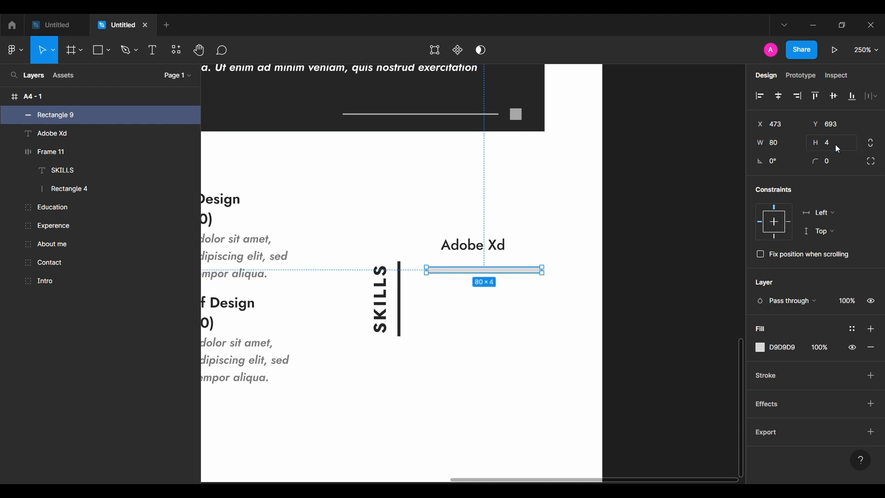
{"action": "left_click", "coordinate": [786, 350]}
{"action": "type", "text": "25"}
{"action": "key", "text": "Return"}
{"action": "left_click", "coordinate": [820, 349]}
{"action": "type", "text": "20"}
{"action": "key", "text": "Return"}
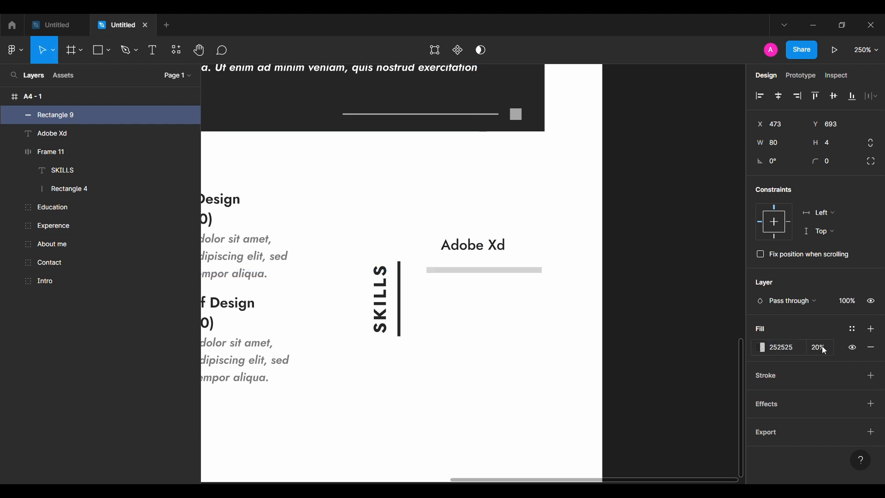
Draw a 40 × 4 bar over the right half of the track, filled with 252525
{"action": "left_click", "coordinate": [669, 310]}
{"action": "left_click", "coordinate": [102, 54]}
{"action": "mouse_move", "coordinate": [463, 287]}
{"action": "left_mouse_down"}
{"action": "mouse_move", "coordinate": [540, 293]}
{"action": "mouse_move", "coordinate": [516, 286]}
{"action": "mouse_move", "coordinate": [538, 270]}
{"action": "left_mouse_up"}
{"action": "type", "text": "40"}
{"action": "key", "text": "Return"}
{"action": "type", "text": "4"}
{"action": "key", "text": "Return"}
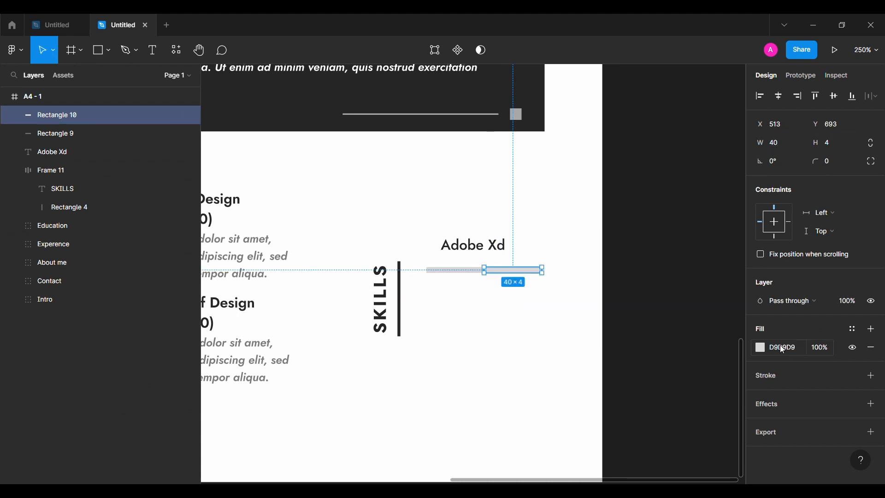
{"action": "left_click", "coordinate": [786, 349]}
{"action": "type", "text": "252525"}
{"action": "key", "text": "Return"}
Group the two bars and wrap them with the Adobe Xd text in a left-aligned vertical auto layout
{"action": "key", "text": "ctrl+g"}
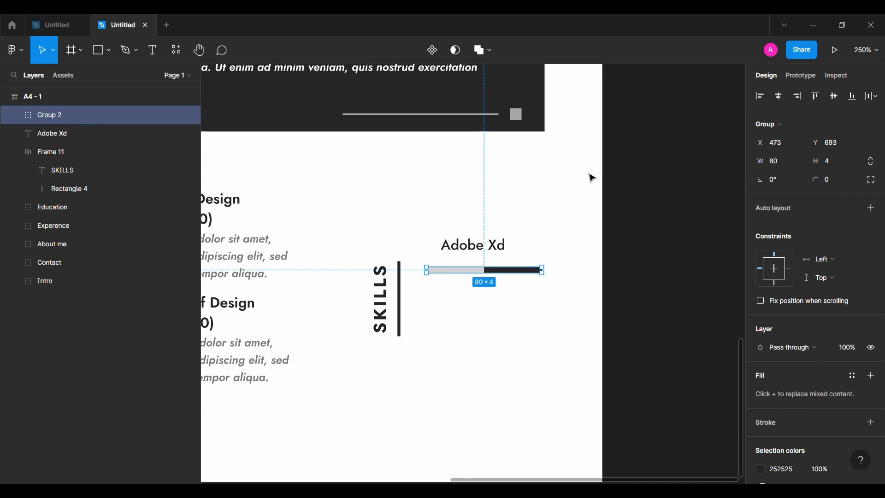
{"action": "left_click", "coordinate": [504, 243], "text": "shift"}
{"action": "key", "text": "shift+a"}
{"action": "scroll", "coordinate": [775, 282], "scroll_direction": "down", "scroll_amount": 6}
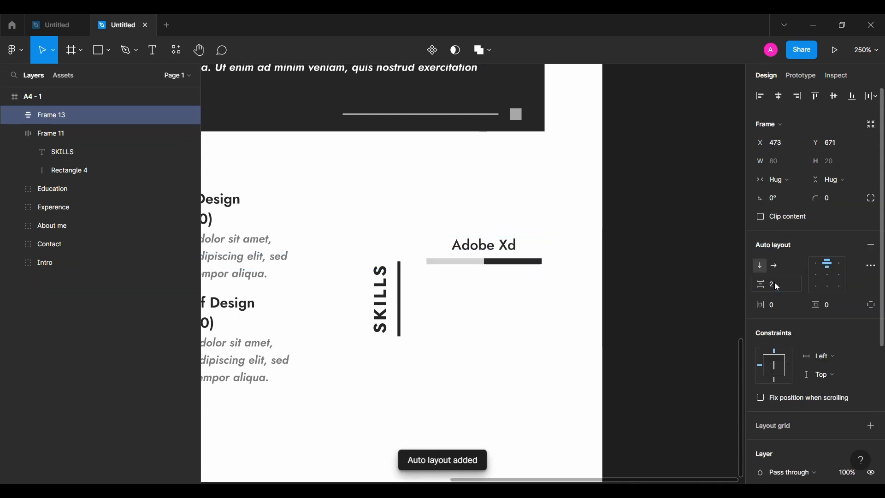
{"action": "left_click", "coordinate": [813, 275]}
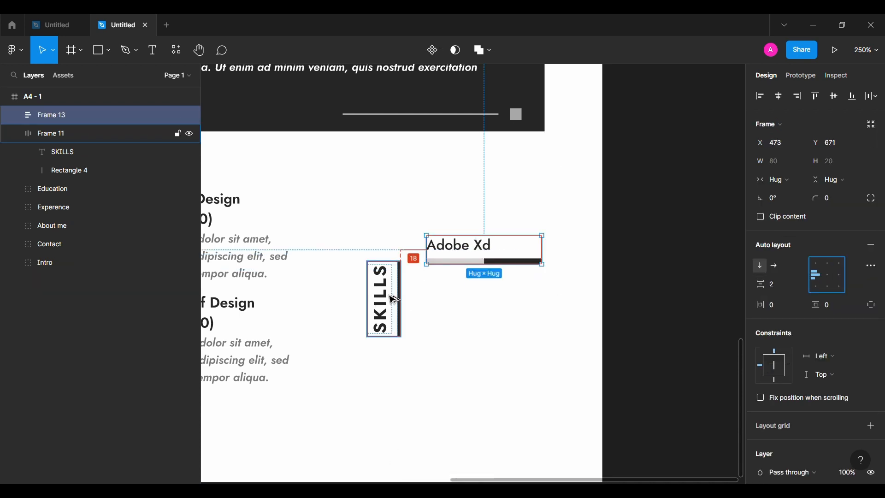
Nudge the skill item slightly left and duplicate it downward into a list of five skill entries
{"action": "left_click", "coordinate": [435, 299]}
{"action": "left_click", "coordinate": [494, 262]}
{"action": "key", "text": "Left"}
{"action": "key", "text": "Left"}
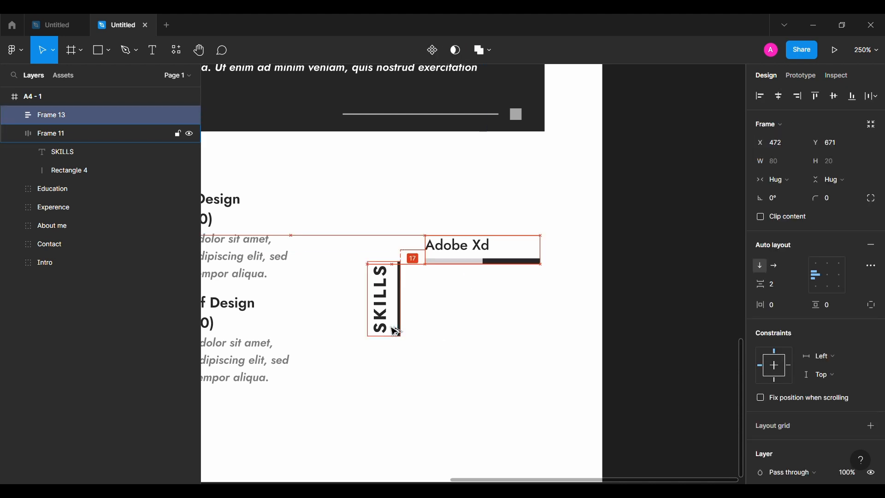
{"action": "left_click_drag", "start_coordinate": [476, 253], "coordinate": [475, 330]}
{"action": "left_click_drag", "start_coordinate": [475, 331], "coordinate": [475, 405]}
Rename the four duplicated skill labels to Illustrator, After effects, Photoshop and Office
{"action": "double_click", "coordinate": [454, 282]}
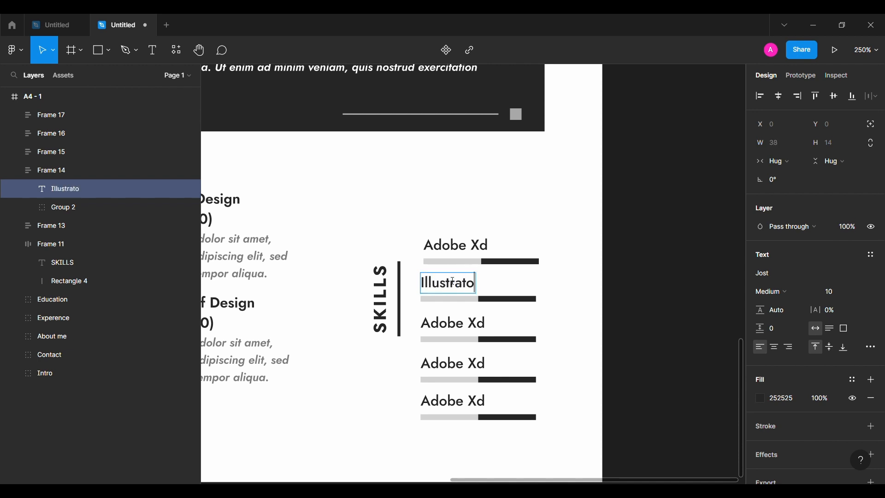
{"action": "double_click", "coordinate": [456, 324]}
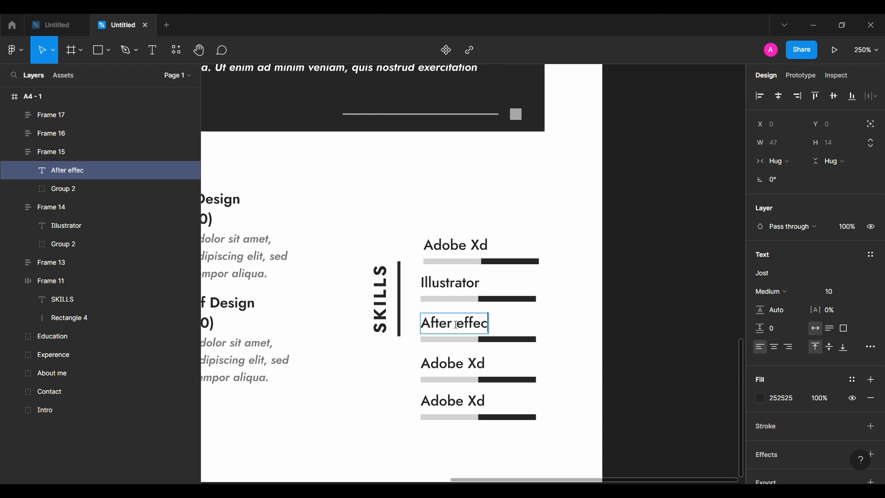
{"action": "double_click", "coordinate": [477, 365]}
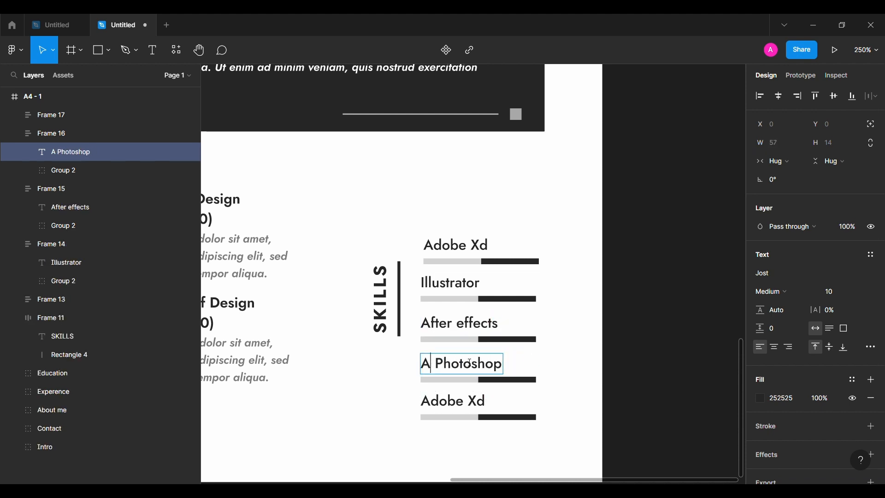
{"action": "double_click", "coordinate": [474, 400]}
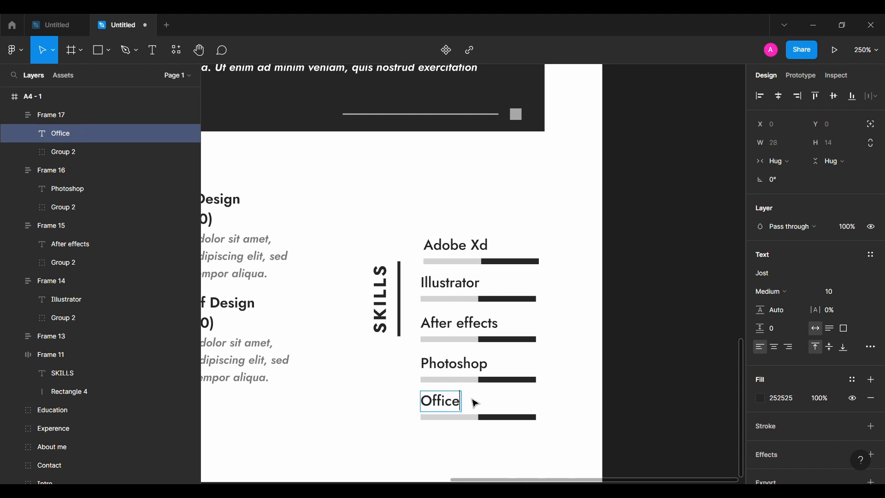
Group the five skill entries into one list and set their spacing to 2
{"action": "left_click_drag", "start_coordinate": [539, 240], "coordinate": [534, 417]}
{"action": "left_click", "coordinate": [531, 412]}
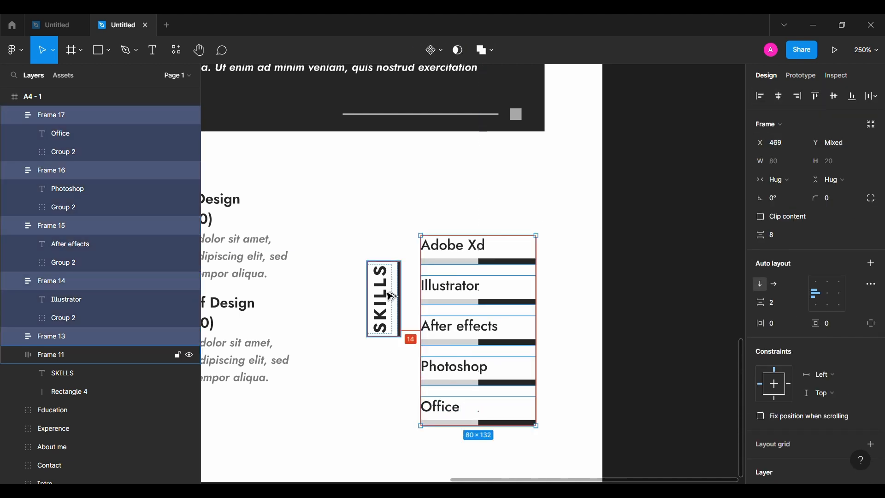
{"action": "key", "text": "ctrl+g"}
{"action": "left_click", "coordinate": [787, 200]}
{"action": "type", "text": "2"}
{"action": "key", "text": "Return"}
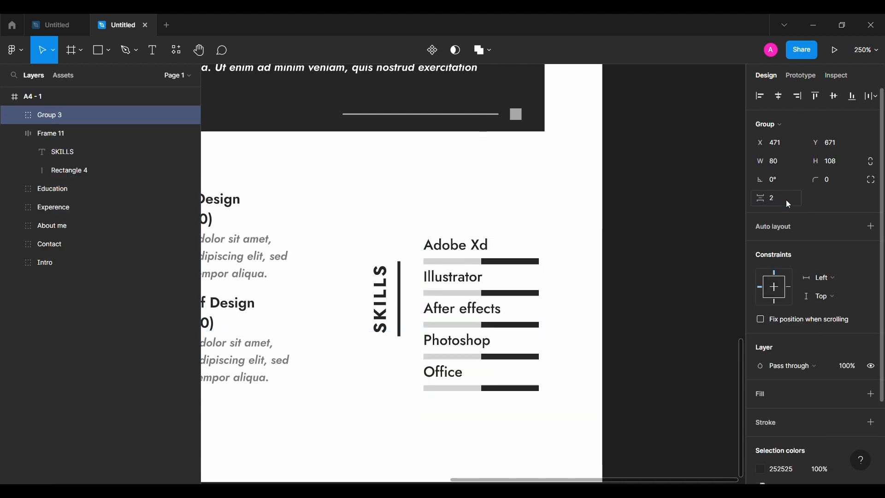
Center the SKILLS heading vertically with the skill list, group them together and name the group Skills
{"action": "left_click", "coordinate": [399, 291], "text": "shift"}
{"action": "key", "text": "alt+v"}
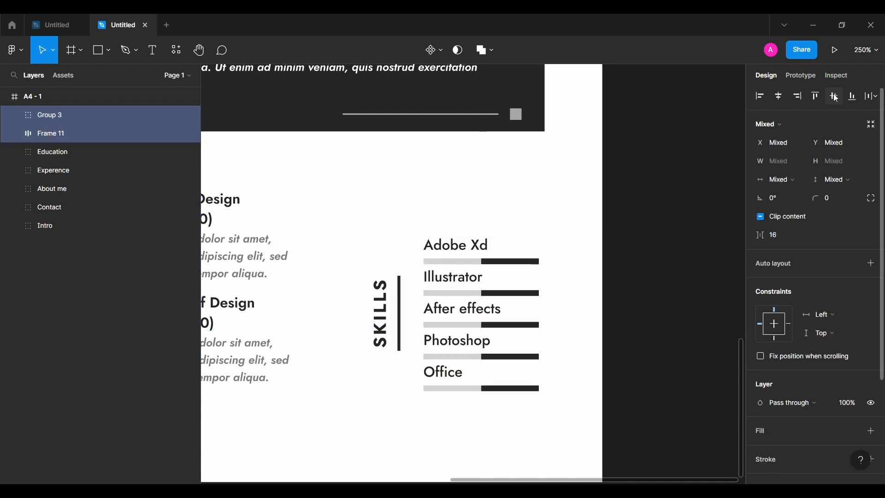
{"action": "key", "text": "ctrl+g"}
{"action": "double_click", "coordinate": [64, 117]}
{"action": "type", "text": "Skills"}
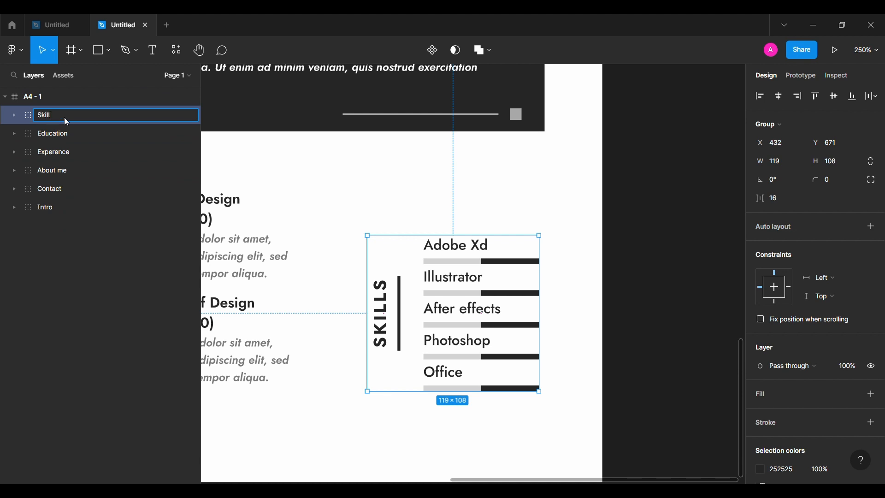
{"action": "key", "text": "Return"}
Move the Skills group up 32 px to line up with the Education section
{"action": "scroll", "coordinate": [313, 295], "scroll_direction": "down", "scroll_amount": 5}
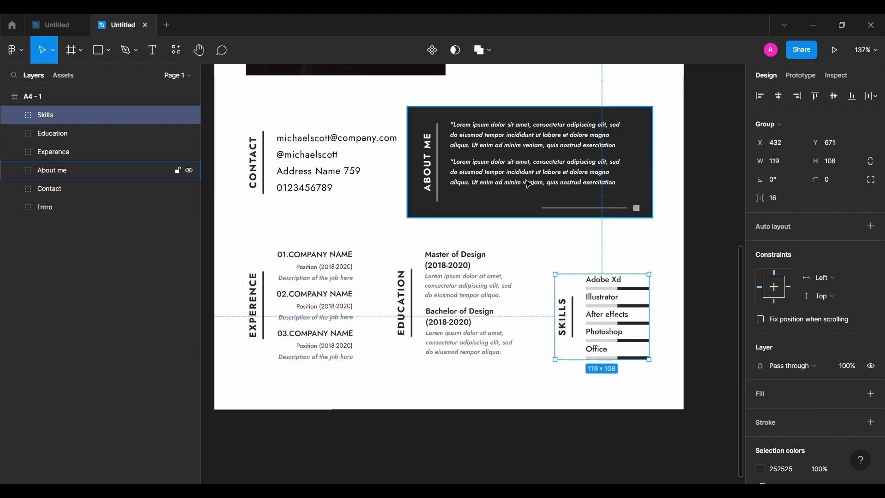
{"action": "key", "text": "shift+Up"}
{"action": "key", "text": "shift+Up"}
{"action": "key", "text": "shift+Up"}
{"action": "key", "text": "Up"}
{"action": "key", "text": "Up"}
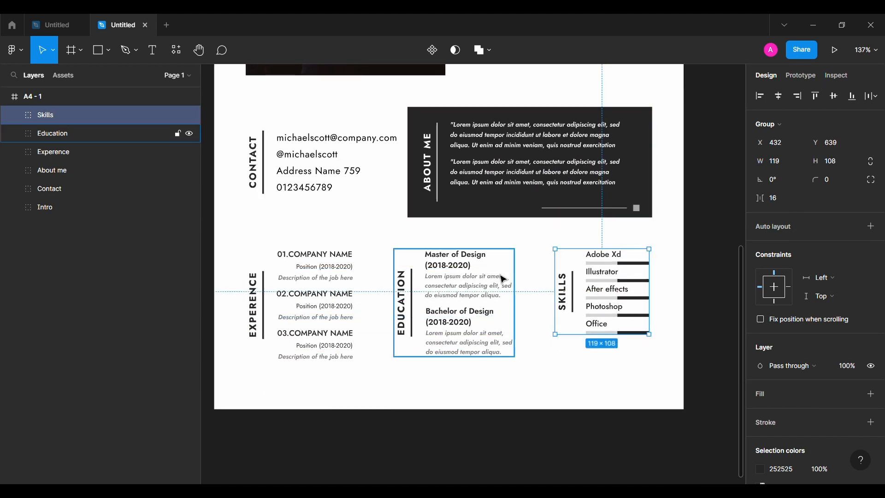
Widen the horizontal spacing between the Experience, Education and Skills sections, then zoom to fit the page
{"action": "left_click", "coordinate": [472, 317], "text": "shift"}
{"action": "left_click", "coordinate": [336, 302], "text": "shift"}
{"action": "key", "text": "alt"}
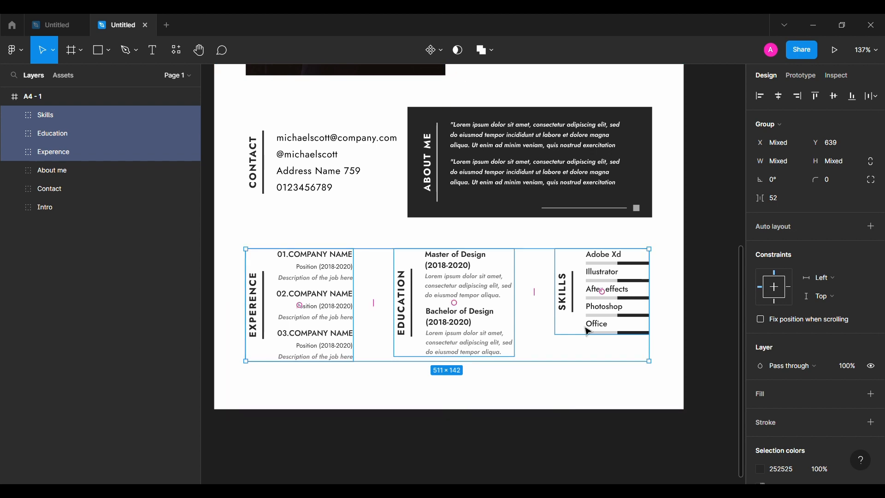
{"action": "left_click", "coordinate": [613, 270]}
{"action": "key", "text": "alt+Right"}
{"action": "key", "text": "alt+Right"}
{"action": "key", "text": "alt+Right"}
{"action": "key", "text": "alt+Right"}
{"action": "left_click", "coordinate": [466, 339]}
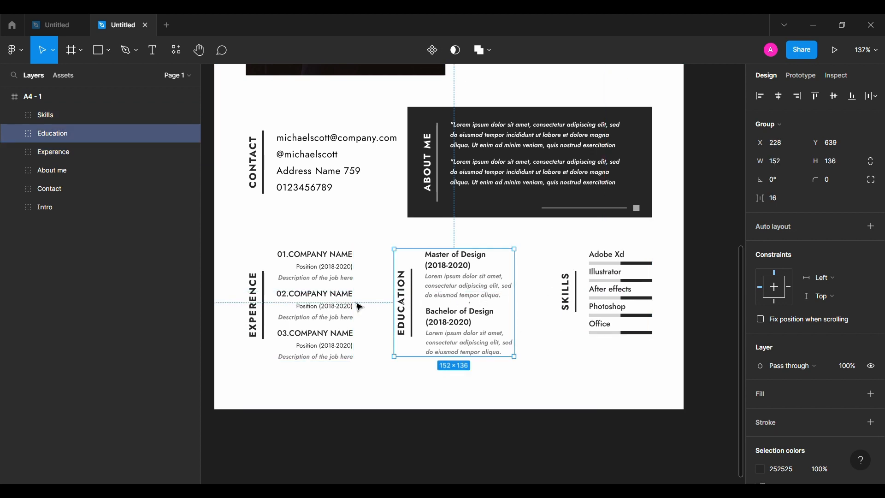
{"action": "left_click", "coordinate": [436, 416]}
{"action": "key", "text": "shift+1"}
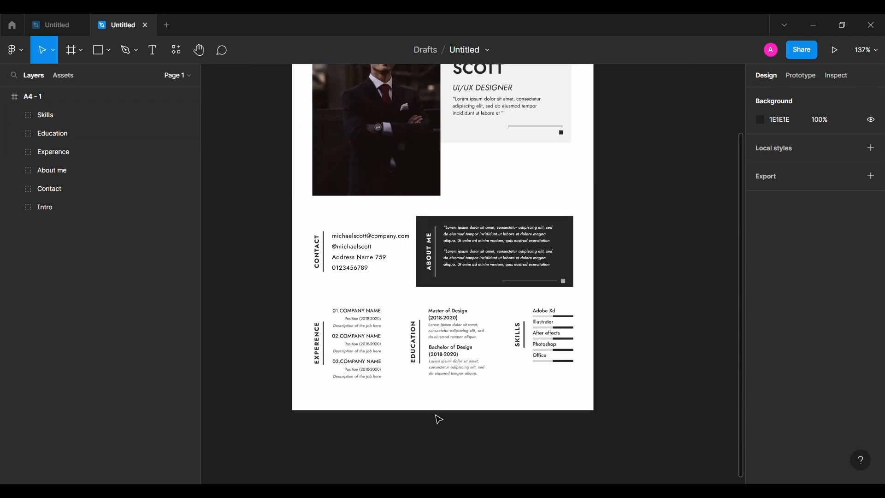
Align the Experience, Education and Skills sections along their vertical centers
{"action": "scroll", "coordinate": [436, 416], "scroll_direction": "right", "scroll_amount": 1}
{"action": "left_click", "coordinate": [512, 384]}
{"action": "left_click", "coordinate": [425, 385], "text": "shift"}
{"action": "left_click", "coordinate": [339, 384], "text": "shift"}
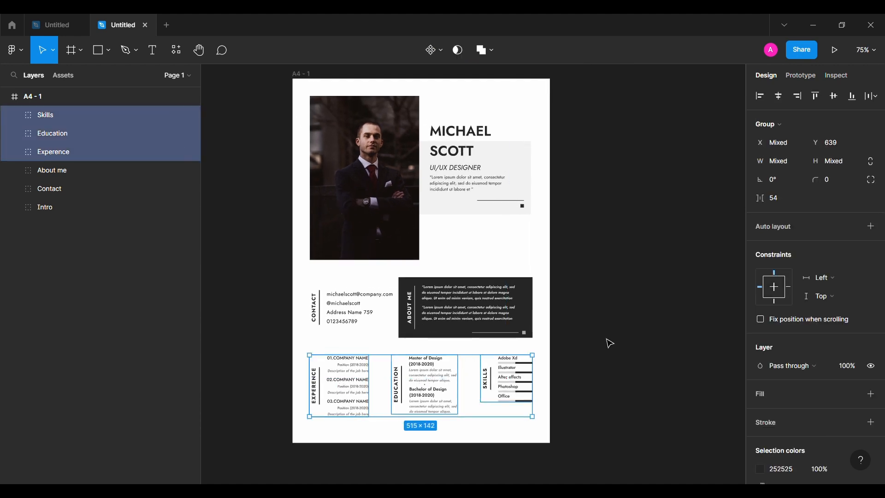
{"action": "left_click", "coordinate": [834, 97]}
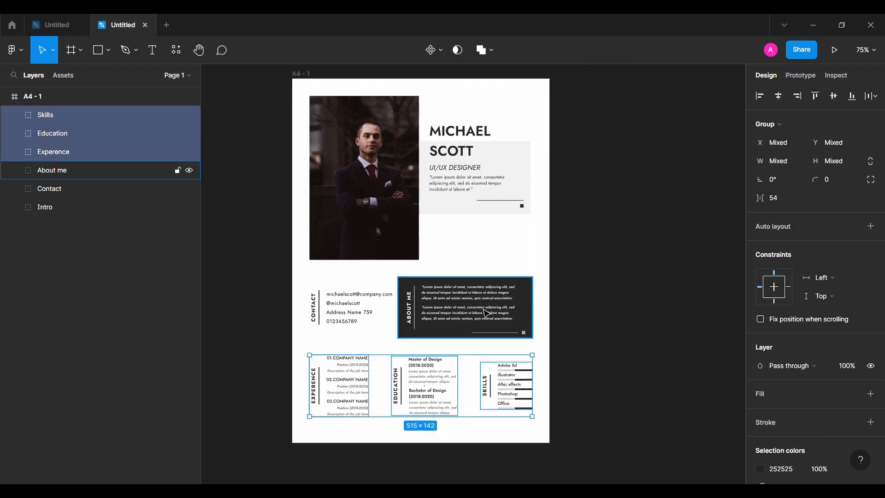
Increase the vertical spacing between the entries of the skill list
{"action": "left_click", "coordinate": [560, 368]}
{"action": "scroll", "coordinate": [535, 373], "scroll_direction": "up", "scroll_amount": 1}
{"action": "scroll", "coordinate": [535, 373], "scroll_direction": "up", "scroll_amount": 5}
{"action": "double_click", "coordinate": [541, 319]}
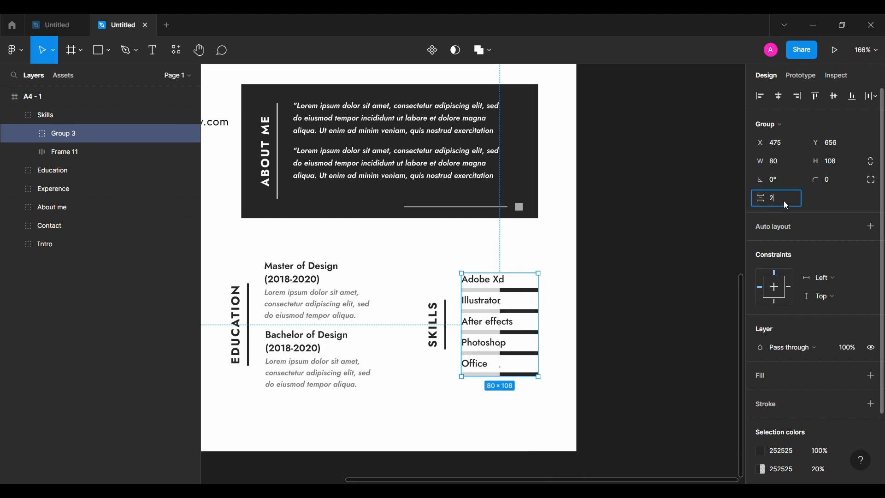
{"action": "key", "text": "Return"}
Select the Skills group and measure its distance to the About me panel
{"action": "left_click", "coordinate": [443, 305], "text": "shift"}
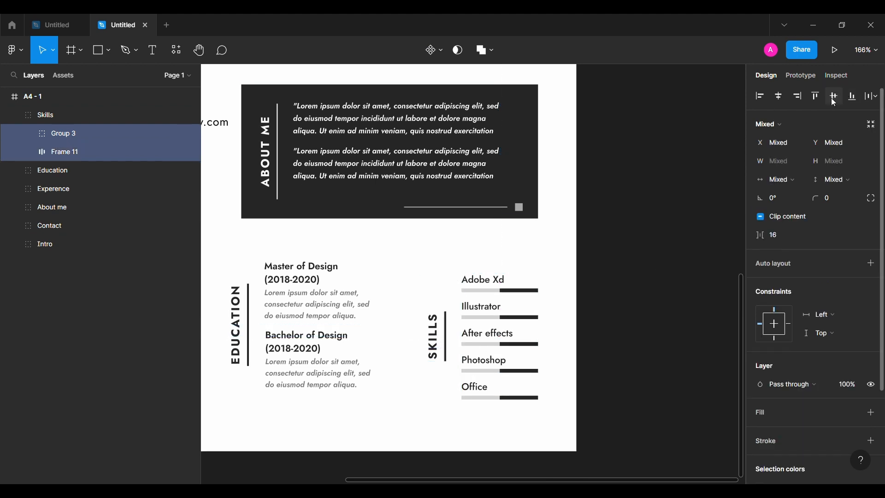
{"action": "left_click", "coordinate": [169, 115]}
{"action": "key", "text": "alt+shift+Up"}
{"action": "key", "text": "alt+Up"}
{"action": "key", "text": "alt+Up"}
{"action": "key", "text": "alt+Up"}
{"action": "key", "text": "alt+Up"}
{"action": "key", "text": "alt+Up"}
{"action": "key", "text": "alt+Up"}
{"action": "key", "text": "alt+Up"}
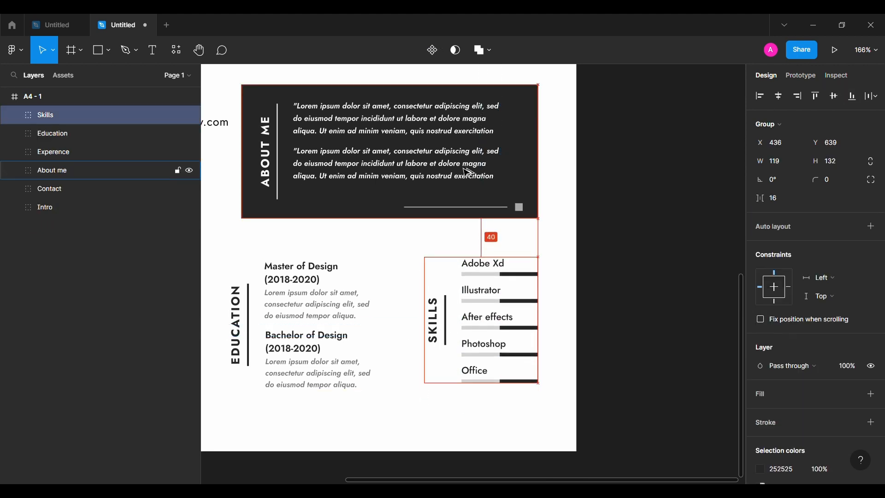
Review the finished bottom row of Experience, Education and Skills sections on the page
{"action": "scroll", "coordinate": [468, 171], "scroll_direction": "down", "scroll_amount": 4}
{"action": "left_click", "coordinate": [405, 240], "text": "shift"}
{"action": "left_click", "coordinate": [308, 242], "text": "shift"}
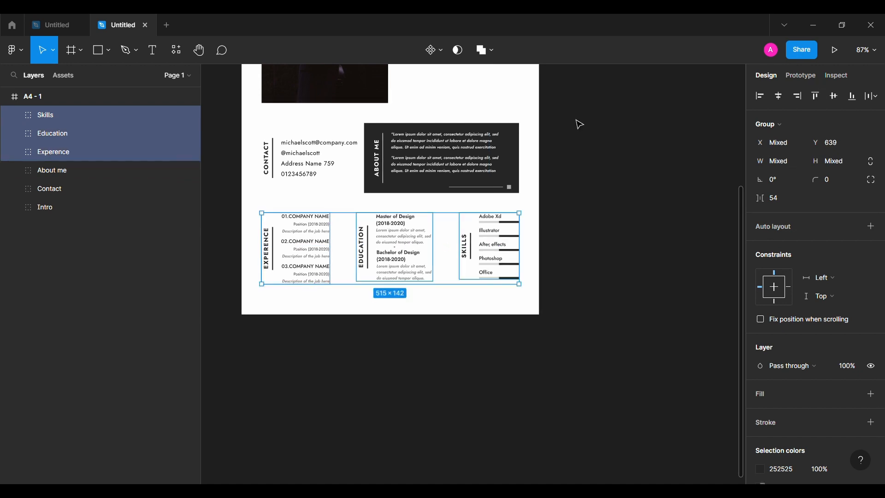
{"action": "left_click", "coordinate": [581, 234]}
{"action": "scroll", "coordinate": [580, 235], "scroll_direction": "down", "scroll_amount": 2}
{"action": "scroll", "coordinate": [580, 235], "scroll_direction": "up", "scroll_amount": 3}
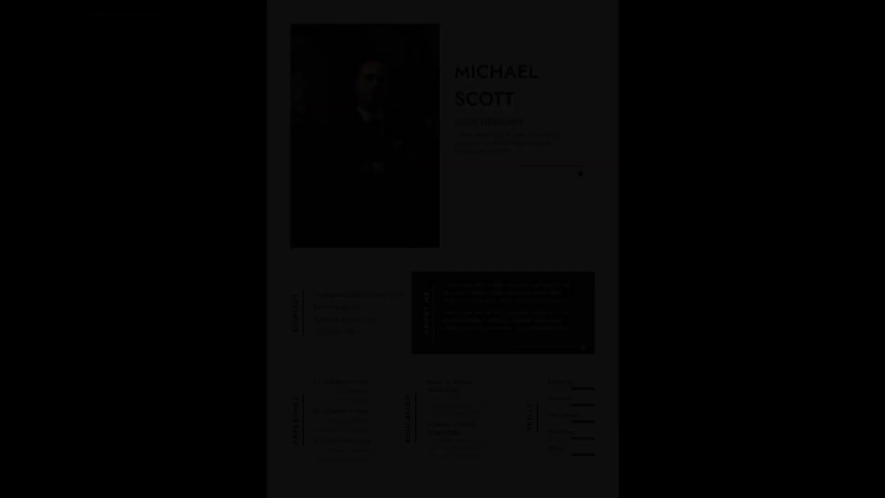